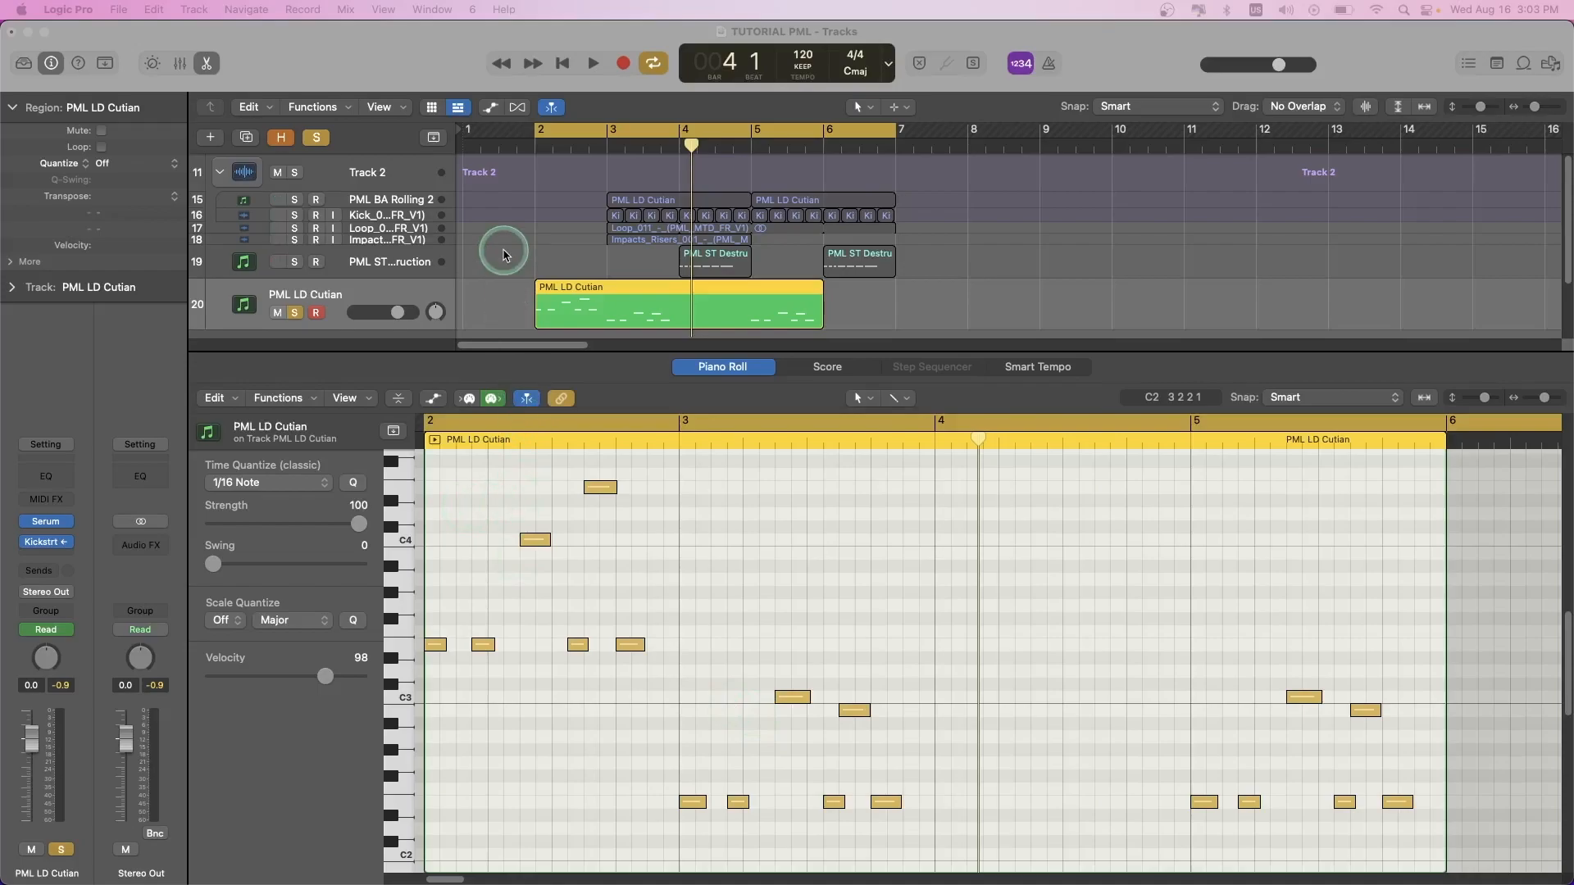
- Play back the soloed PML LD Cutian lead region and view its notes in the piano roll
{"action": "left_click", "coordinate": [499, 286]}
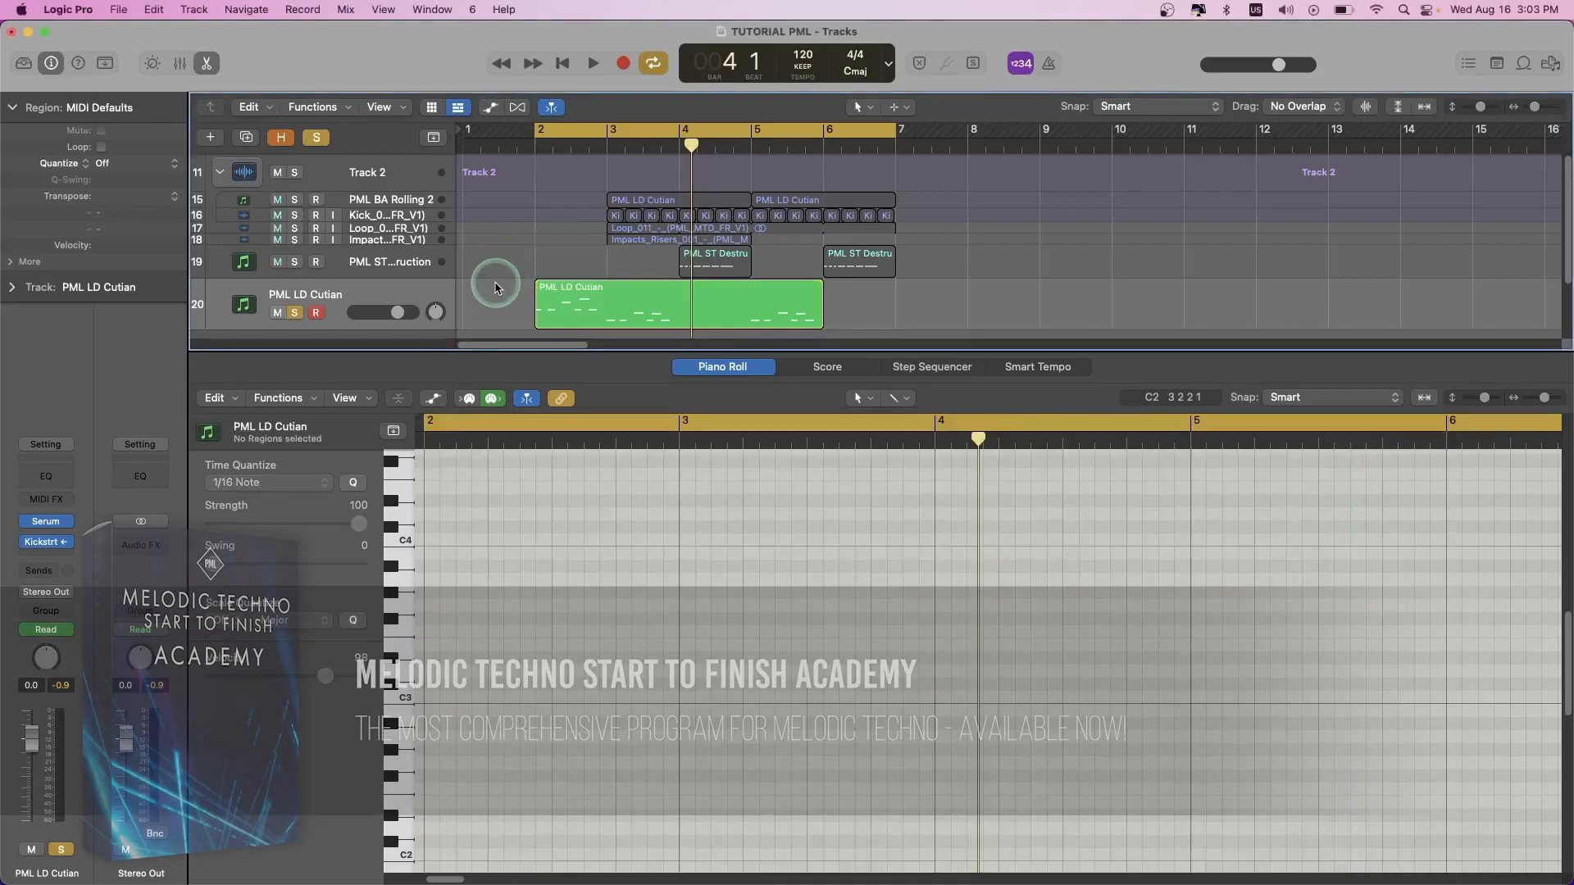
{"action": "key", "text": "space"}
{"action": "left_click", "coordinate": [591, 305]}
{"action": "scroll", "coordinate": [631, 533], "scroll_direction": "up", "scroll_amount": 1}
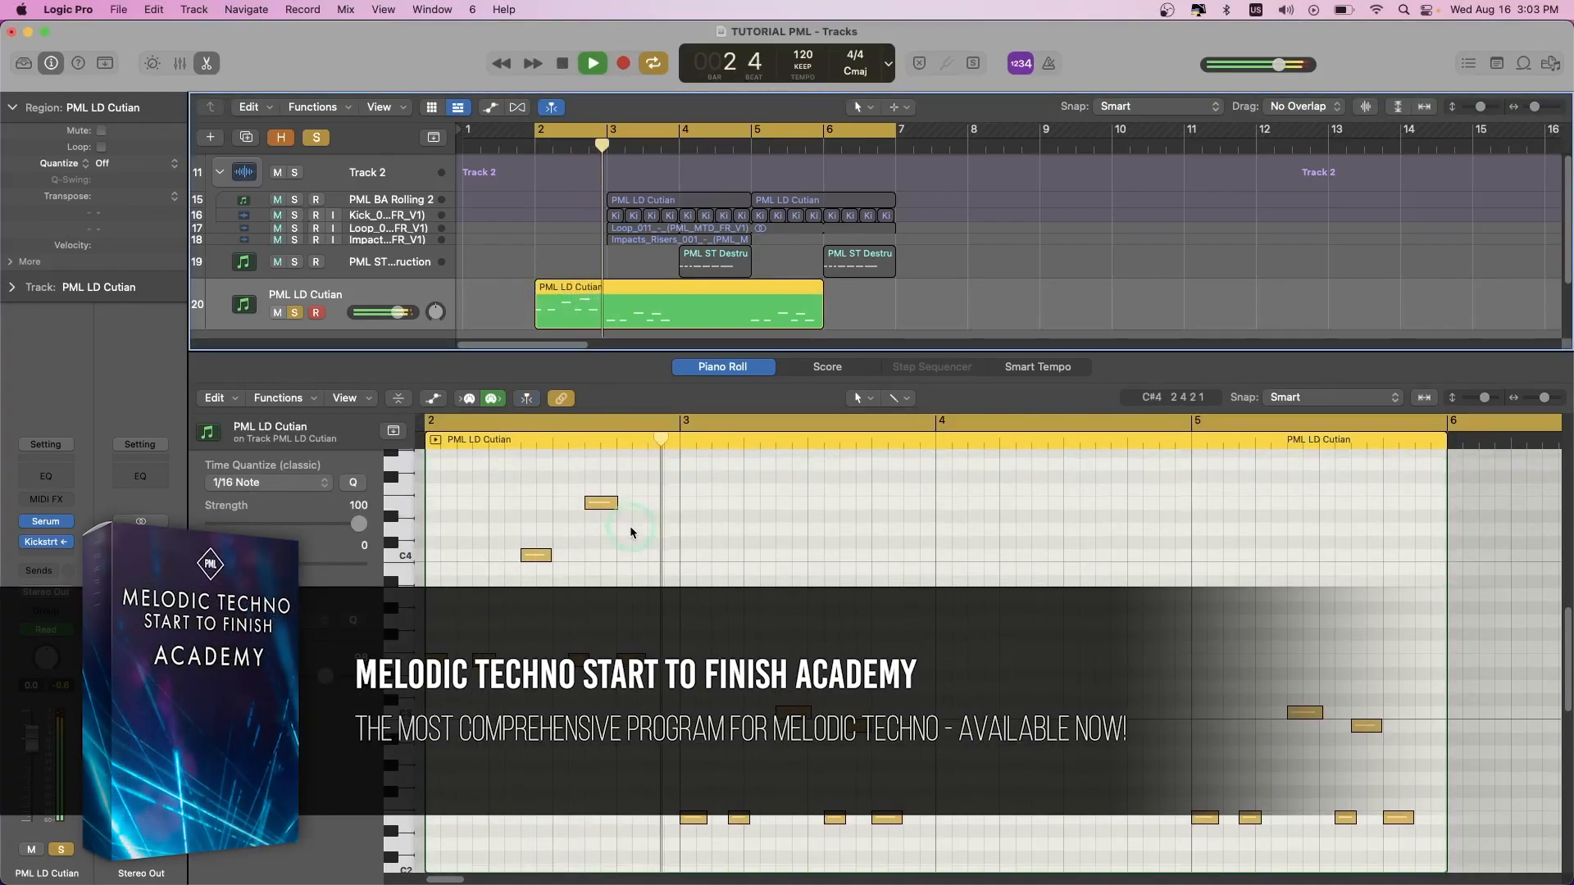
{"action": "scroll", "coordinate": [631, 531], "scroll_direction": "down", "scroll_amount": 1}
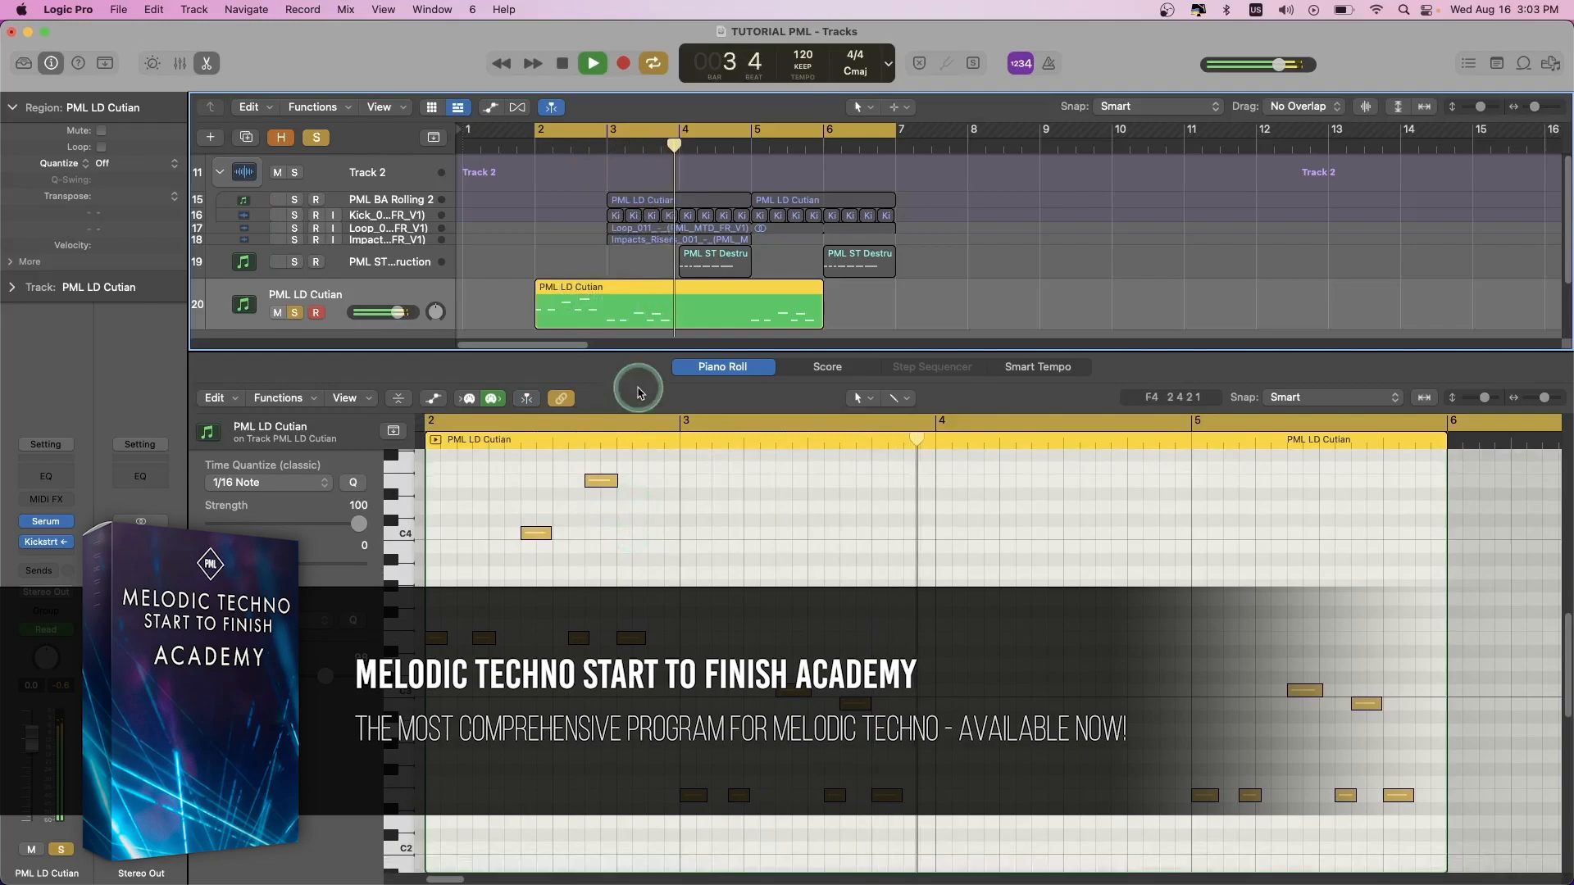
{"action": "key", "text": "space"}
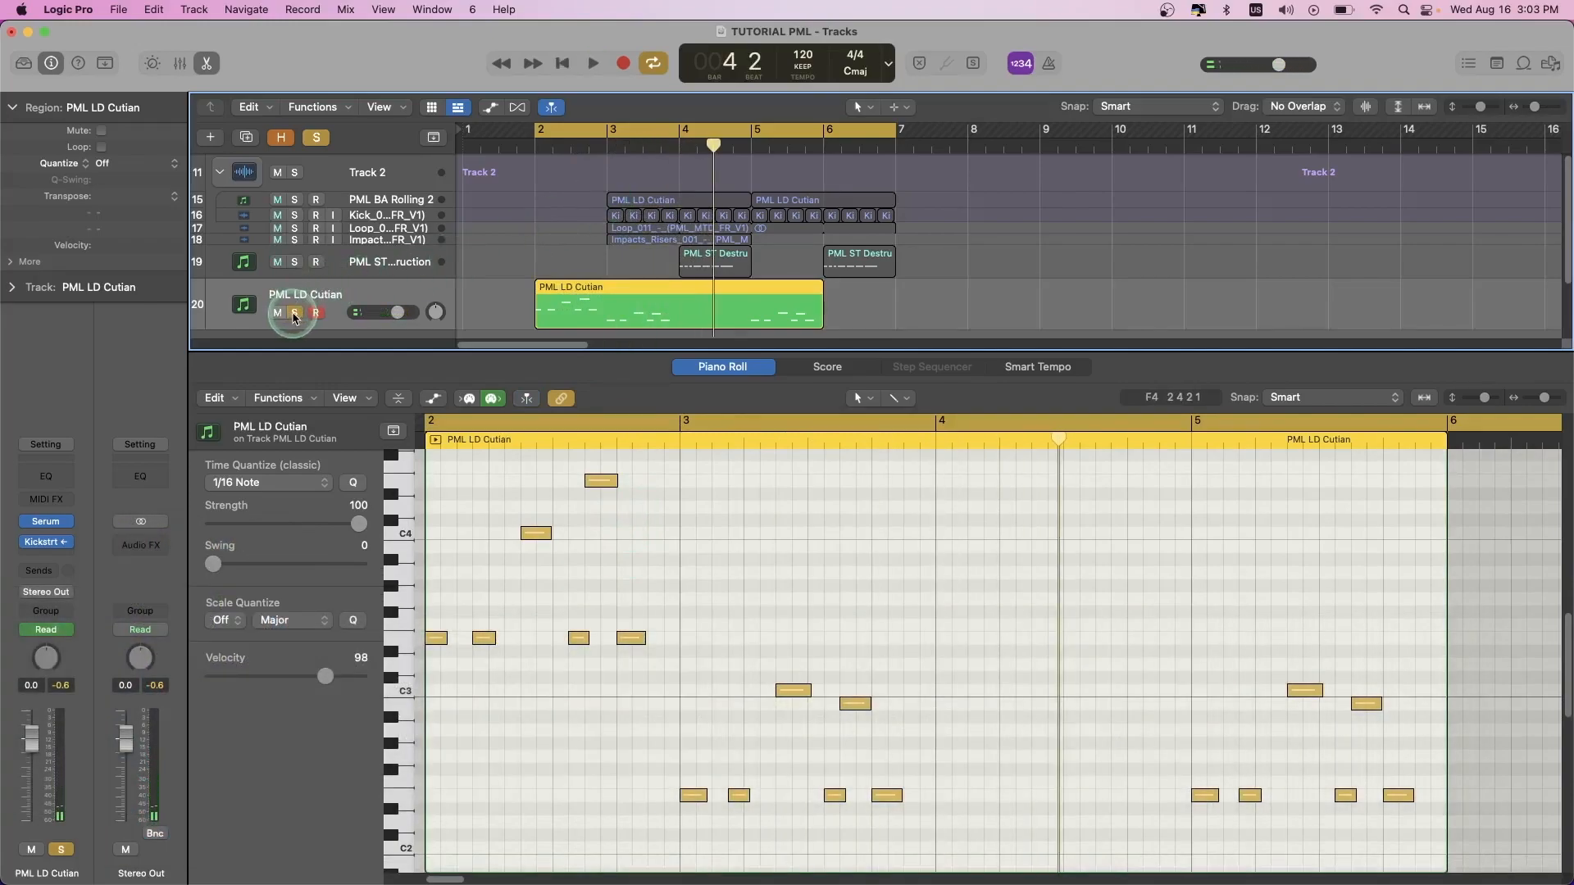
- Unsolo the PML LD Cutian track and play the full arrangement from bar 2
{"action": "left_click", "coordinate": [295, 314]}
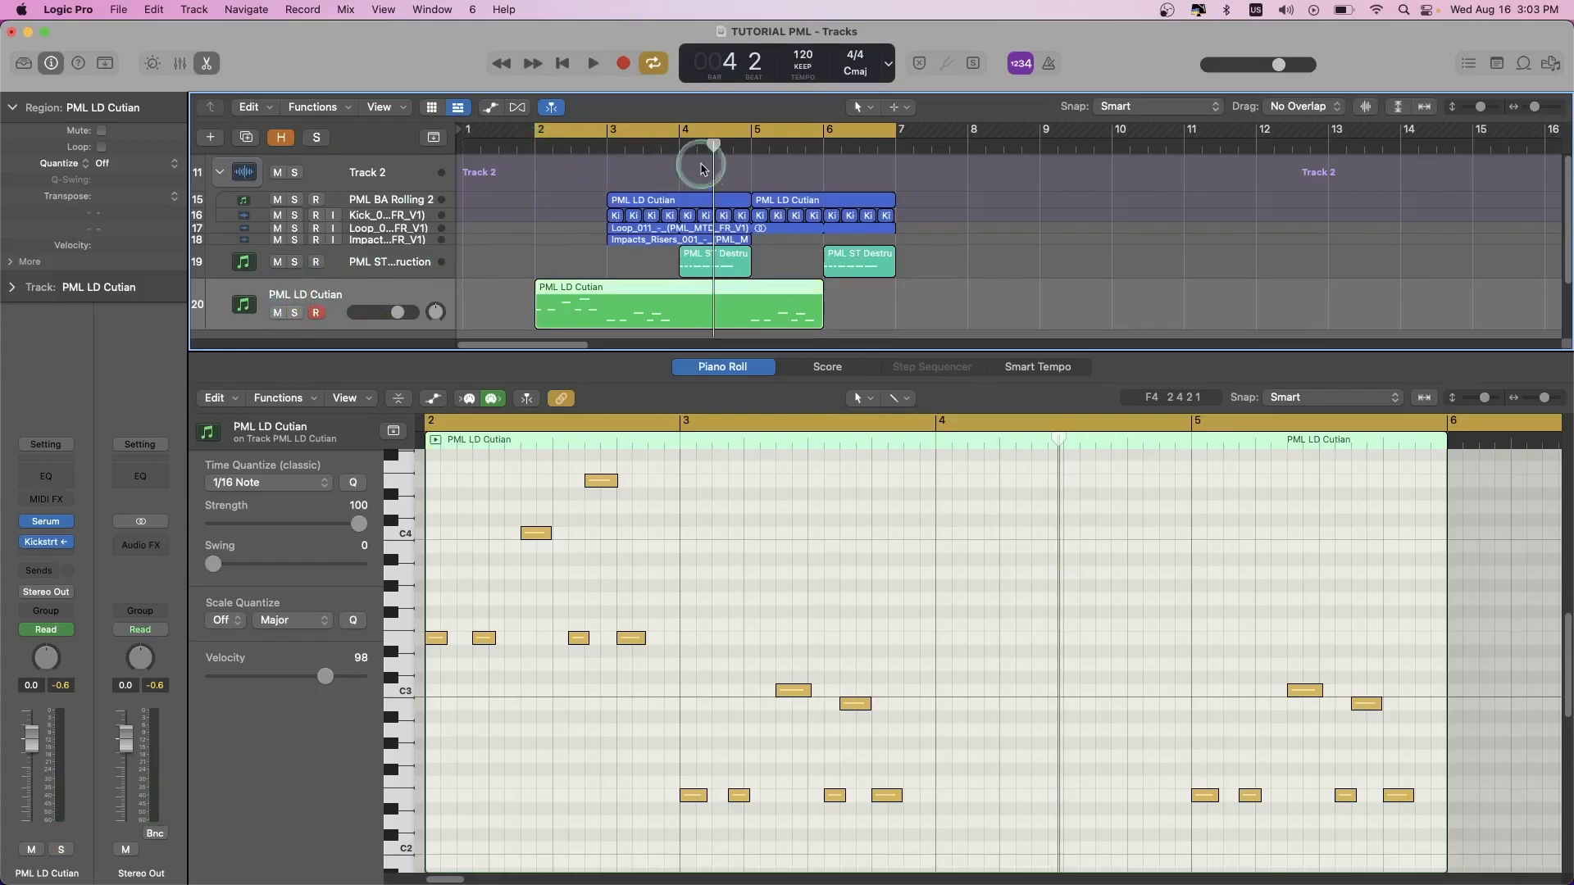
{"action": "double_click", "coordinate": [534, 146]}
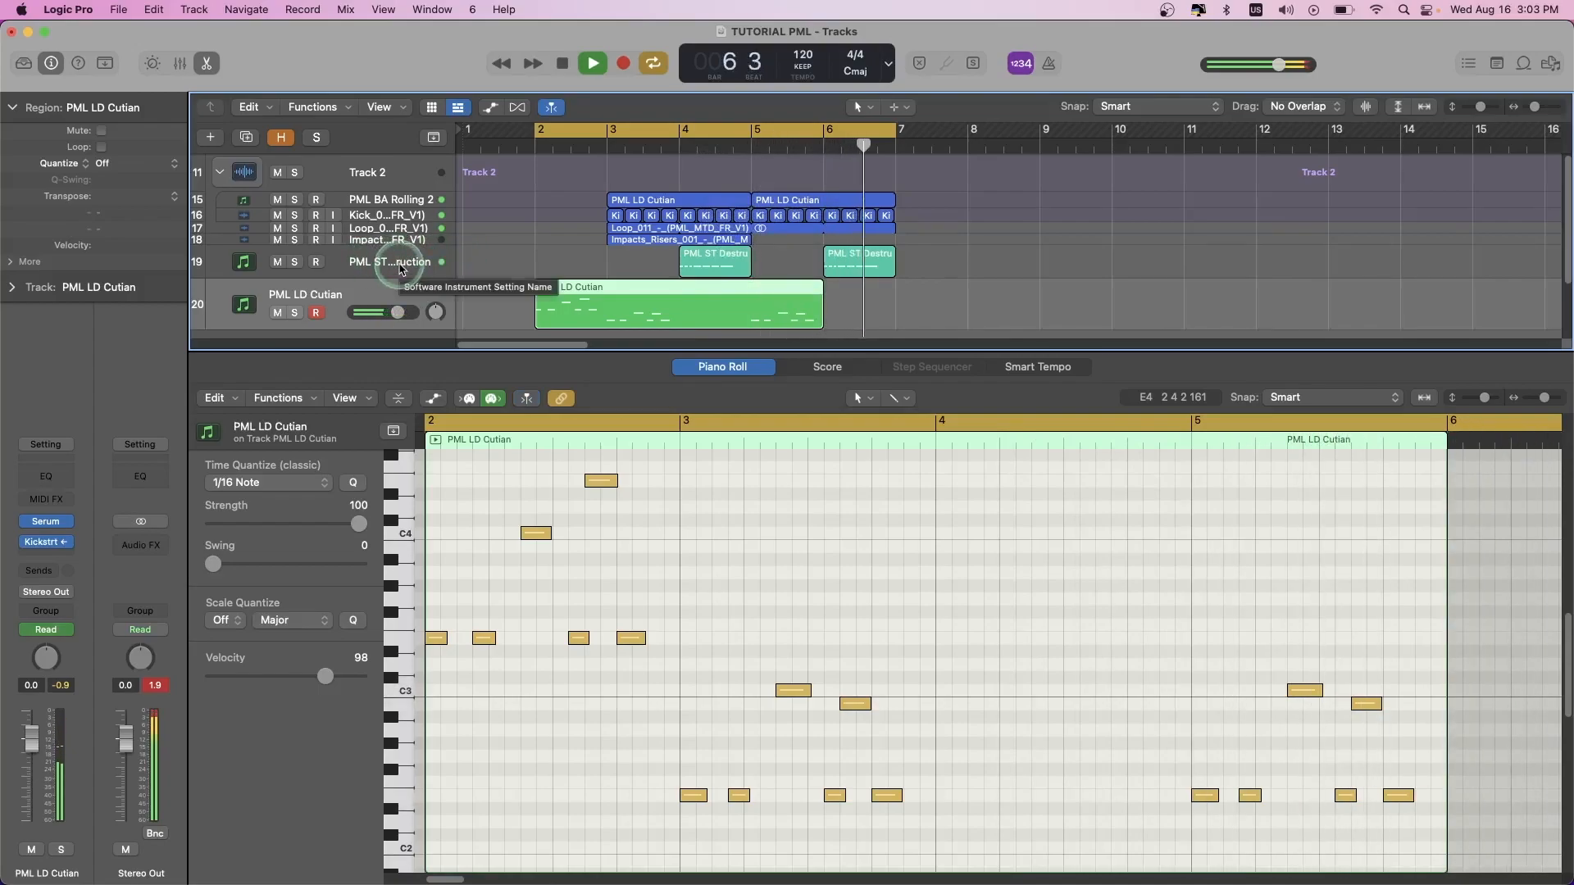
{"action": "key", "text": "space"}
- Solo the PML ST Destruction track and listen to its region from bar 4
{"action": "left_click", "coordinate": [402, 264]}
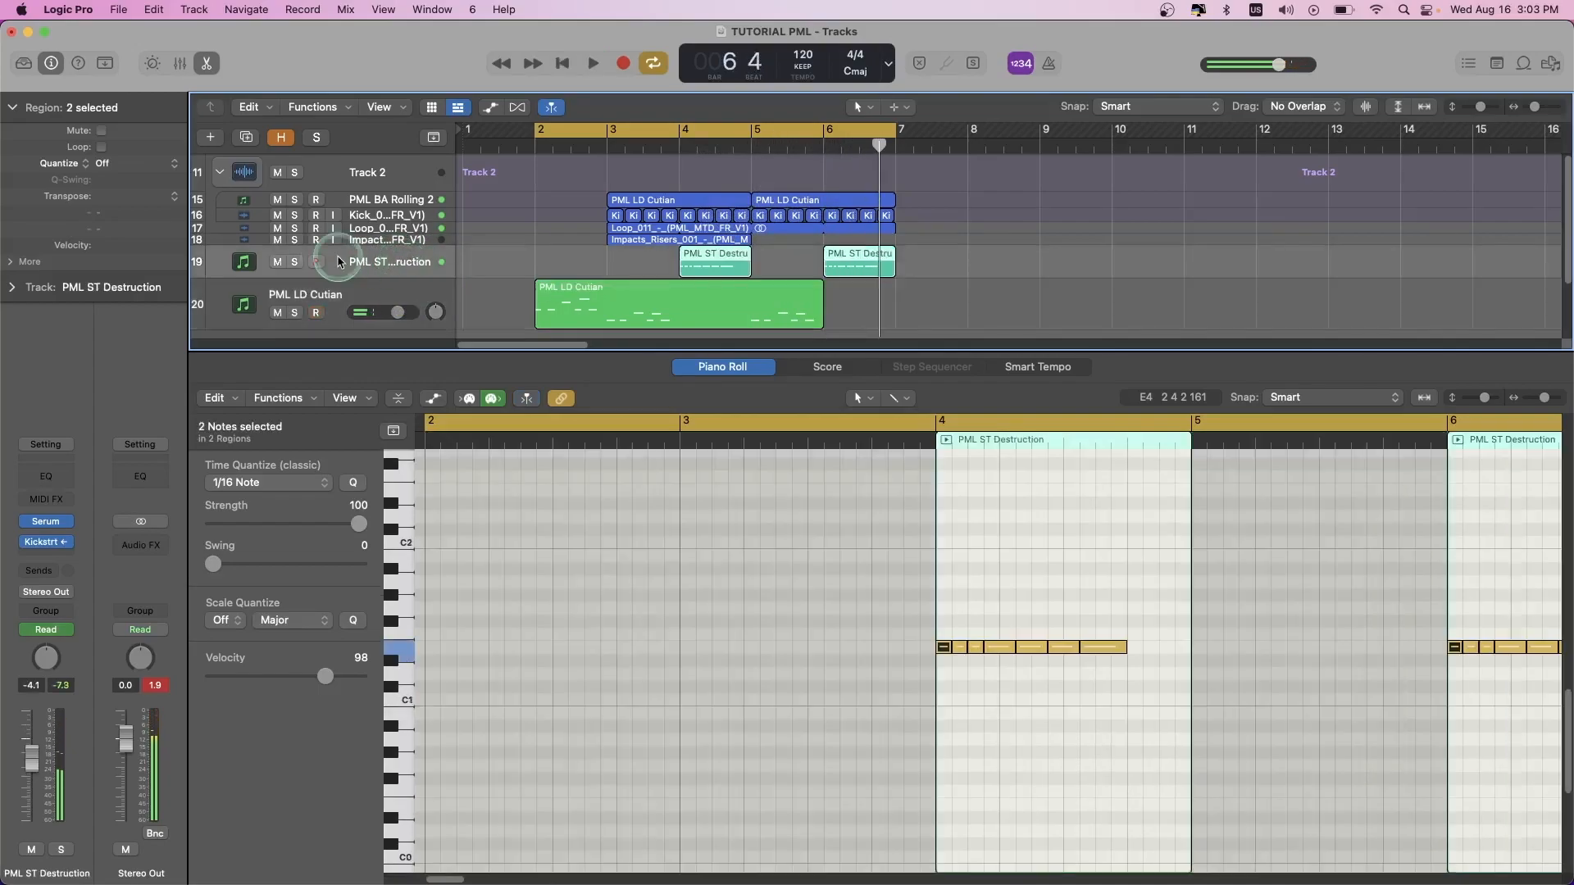
{"action": "left_click", "coordinate": [294, 261]}
{"action": "left_click", "coordinate": [682, 144]}
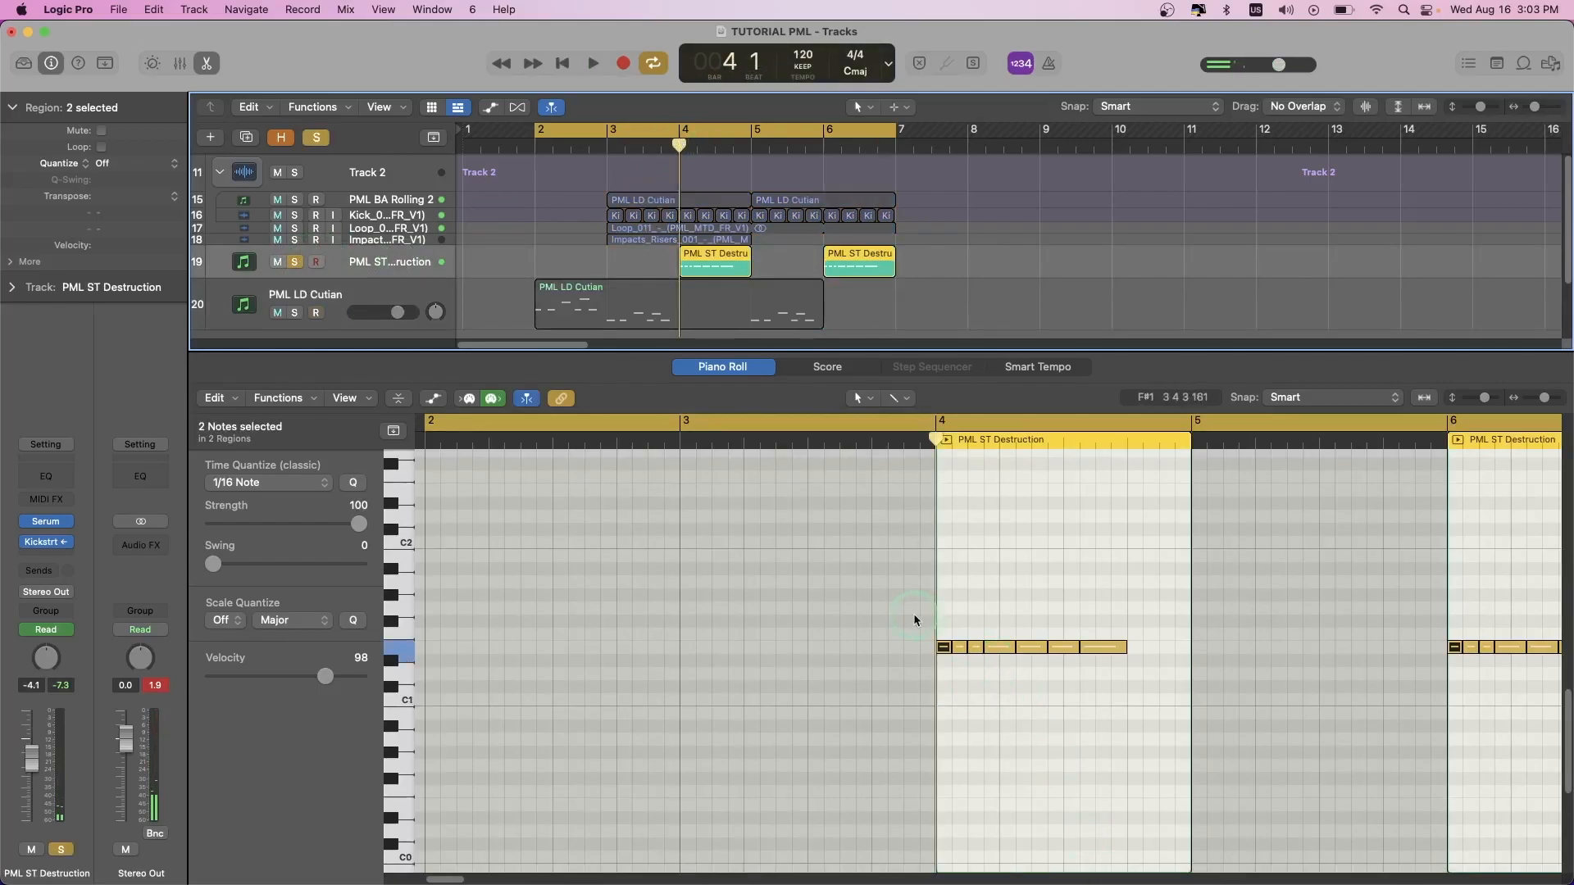
{"action": "key", "text": "space"}
{"action": "left_click", "coordinate": [684, 143]}
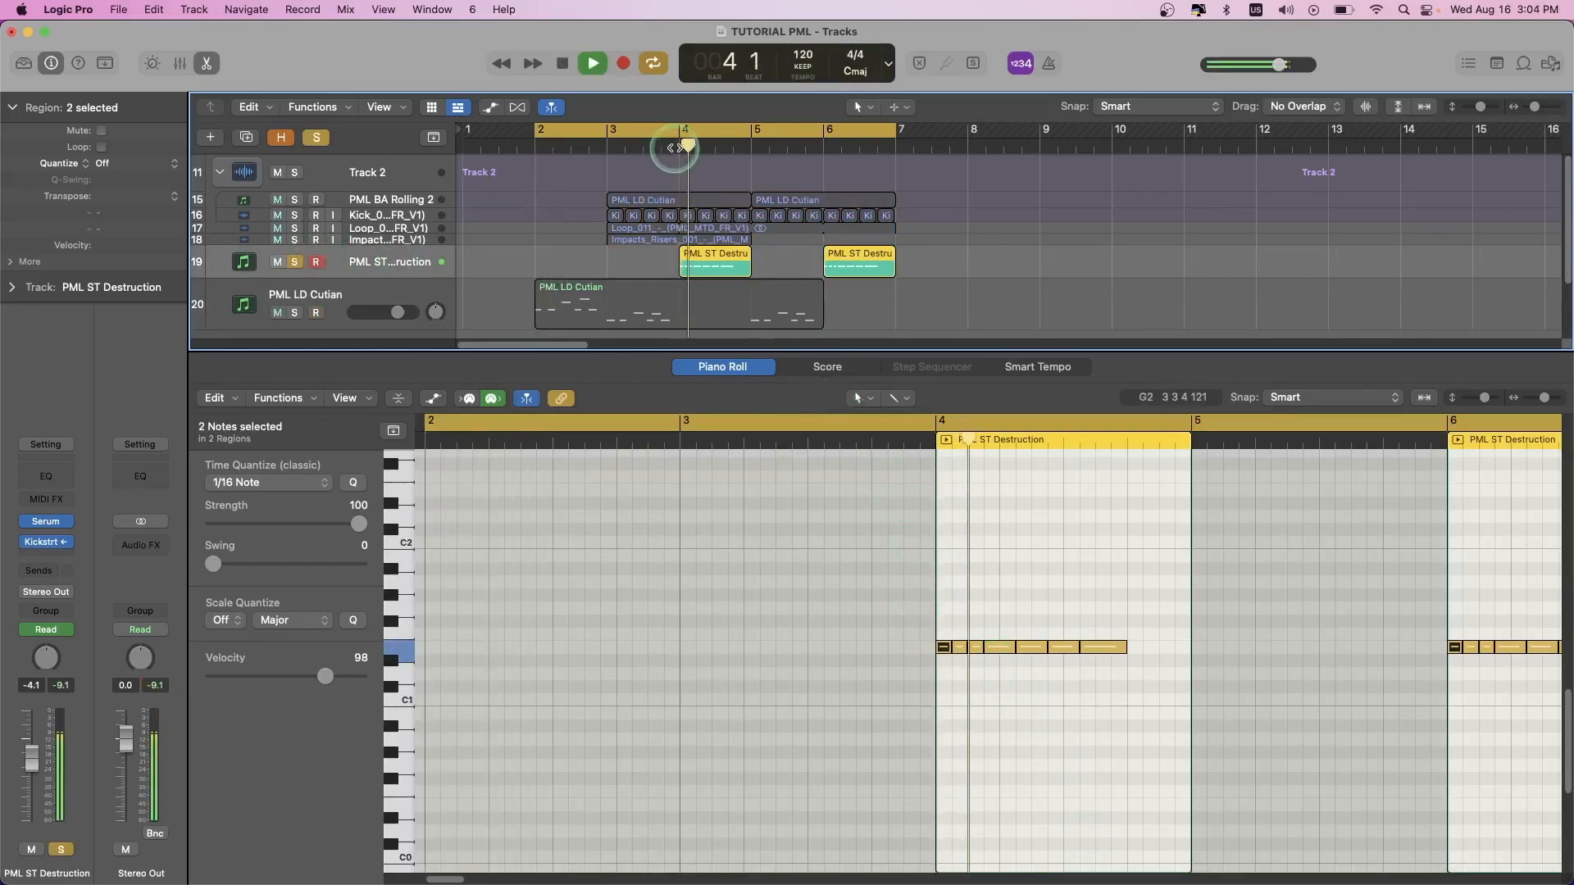
{"action": "key", "text": "space"}
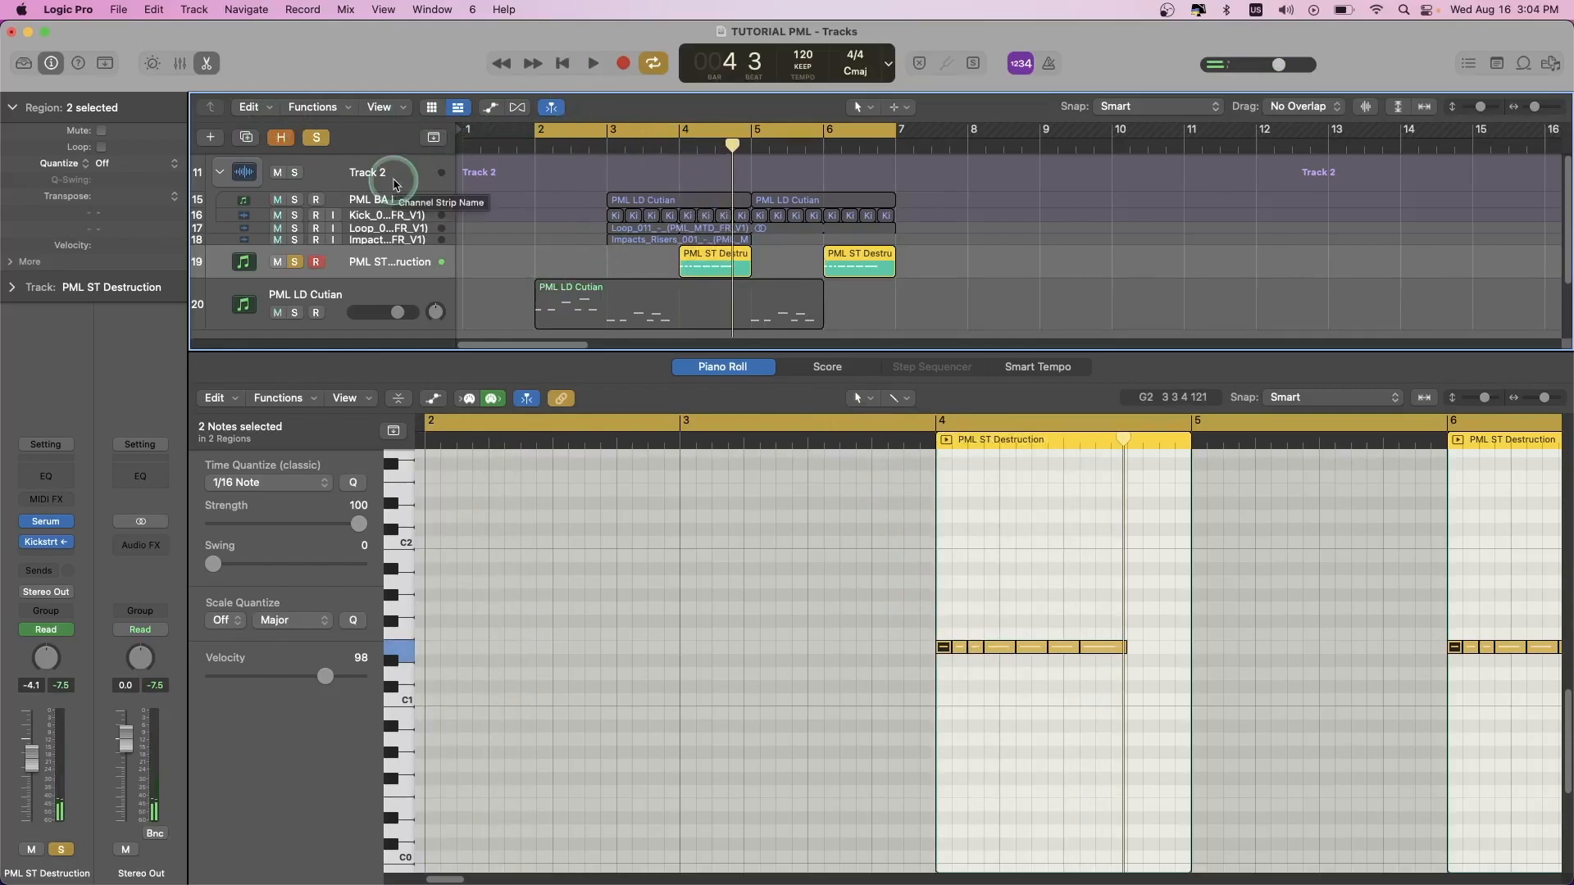
- Close the piano roll editor, clear the solo and select the PML LD Cutian lead track
{"action": "left_click", "coordinate": [206, 63]}
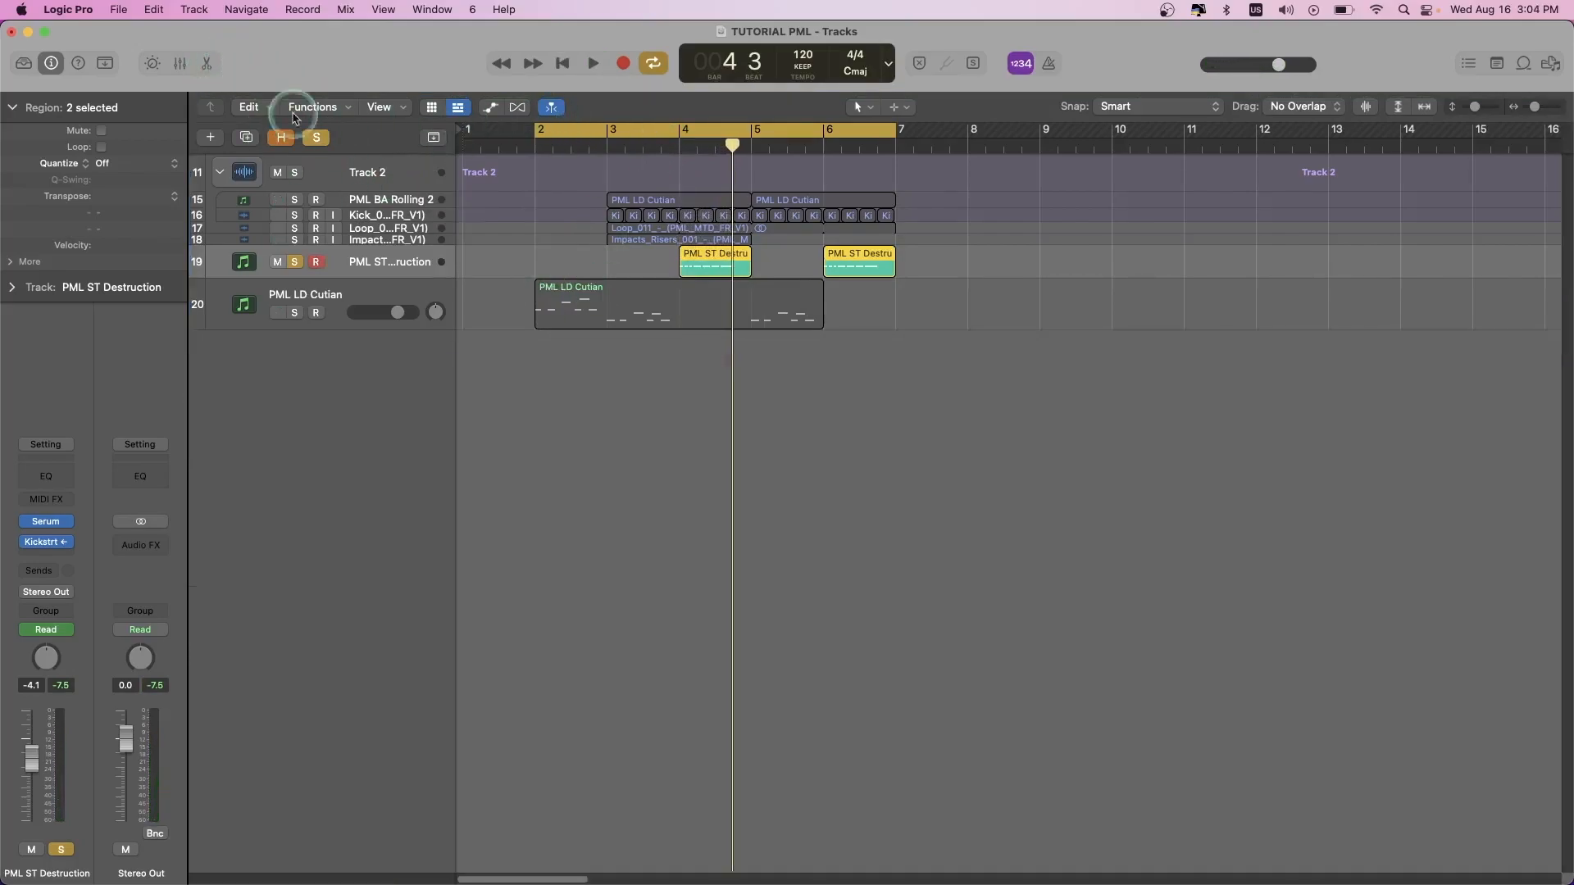
{"action": "left_click", "coordinate": [316, 140]}
{"action": "left_click", "coordinate": [366, 293]}
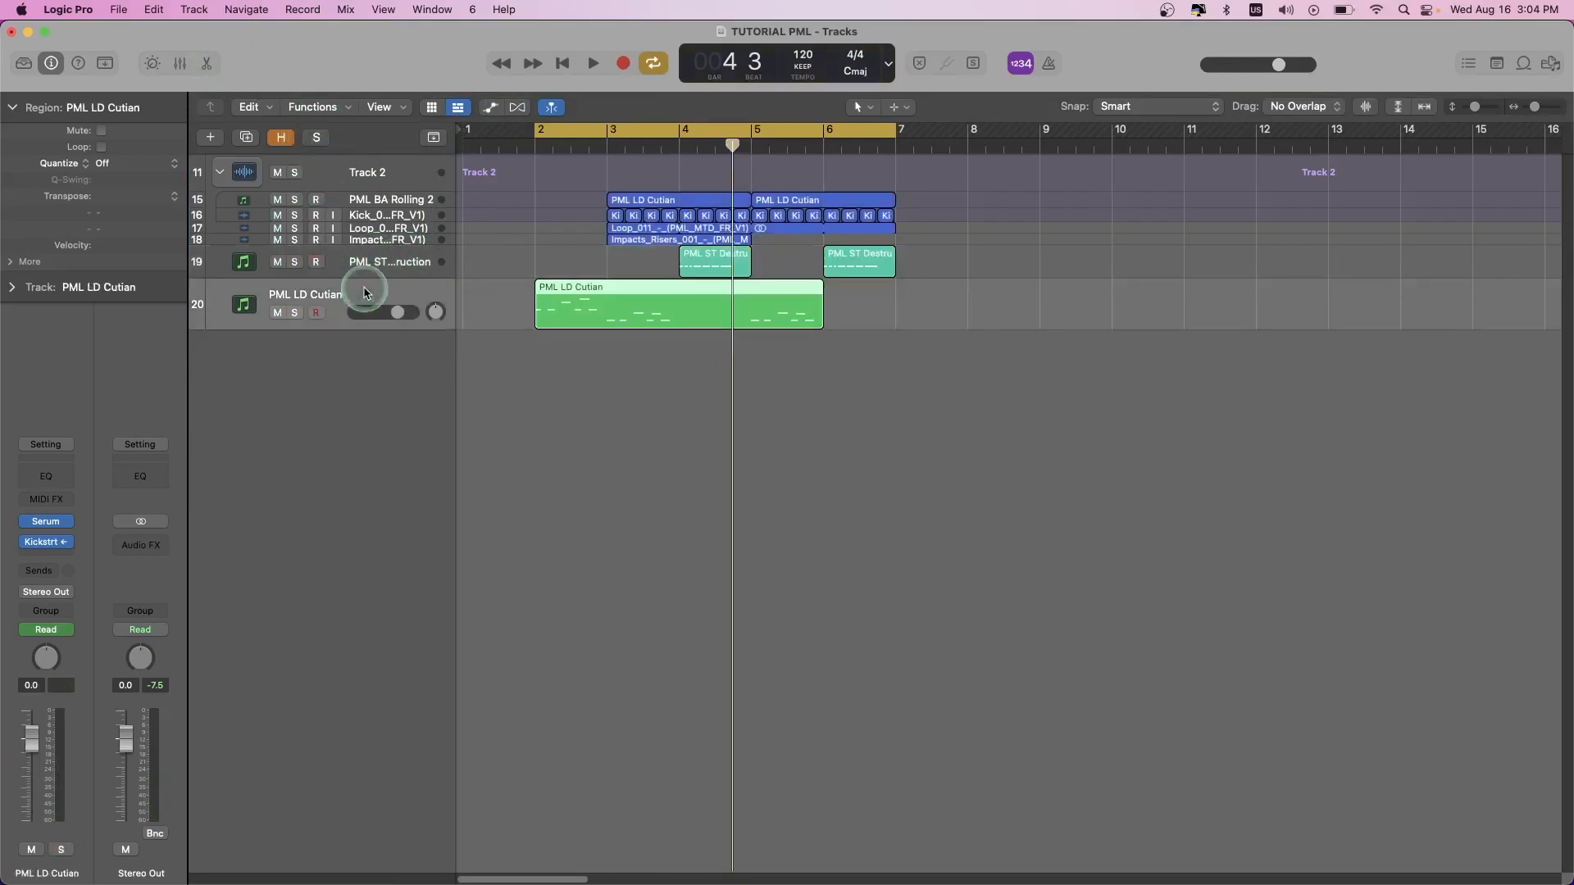
{"action": "left_click", "coordinate": [361, 230]}
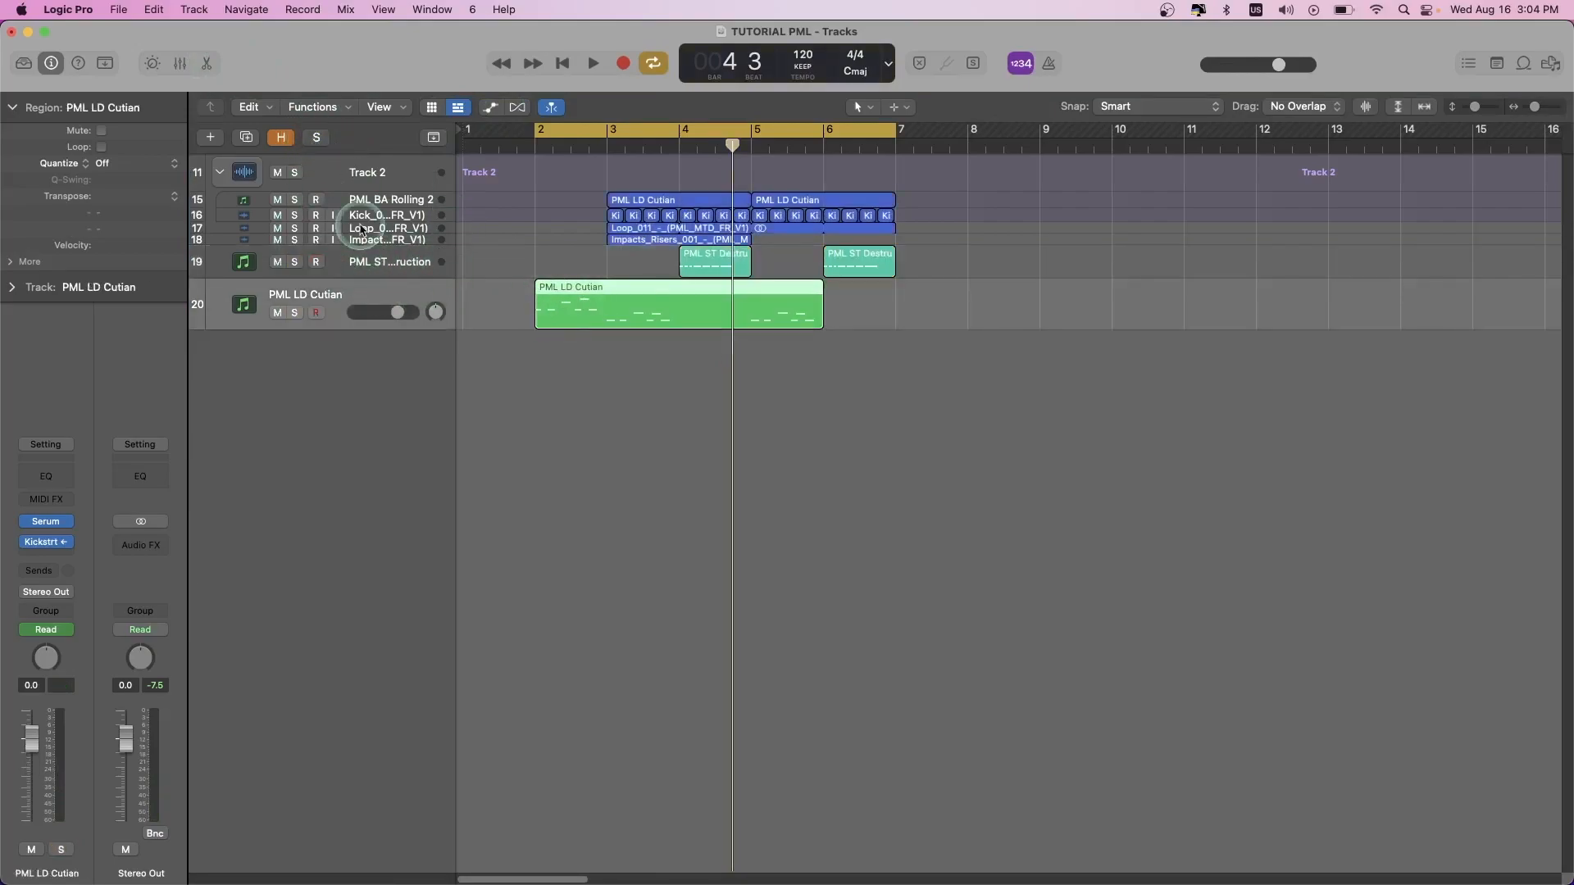
{"action": "left_click", "coordinate": [333, 186]}
- Duplicate the PML LD Cutian track and paste a copy of its region at bar 2, including the automation data
{"action": "right_click", "coordinate": [565, 301]}
{"action": "left_click", "coordinate": [524, 324]}
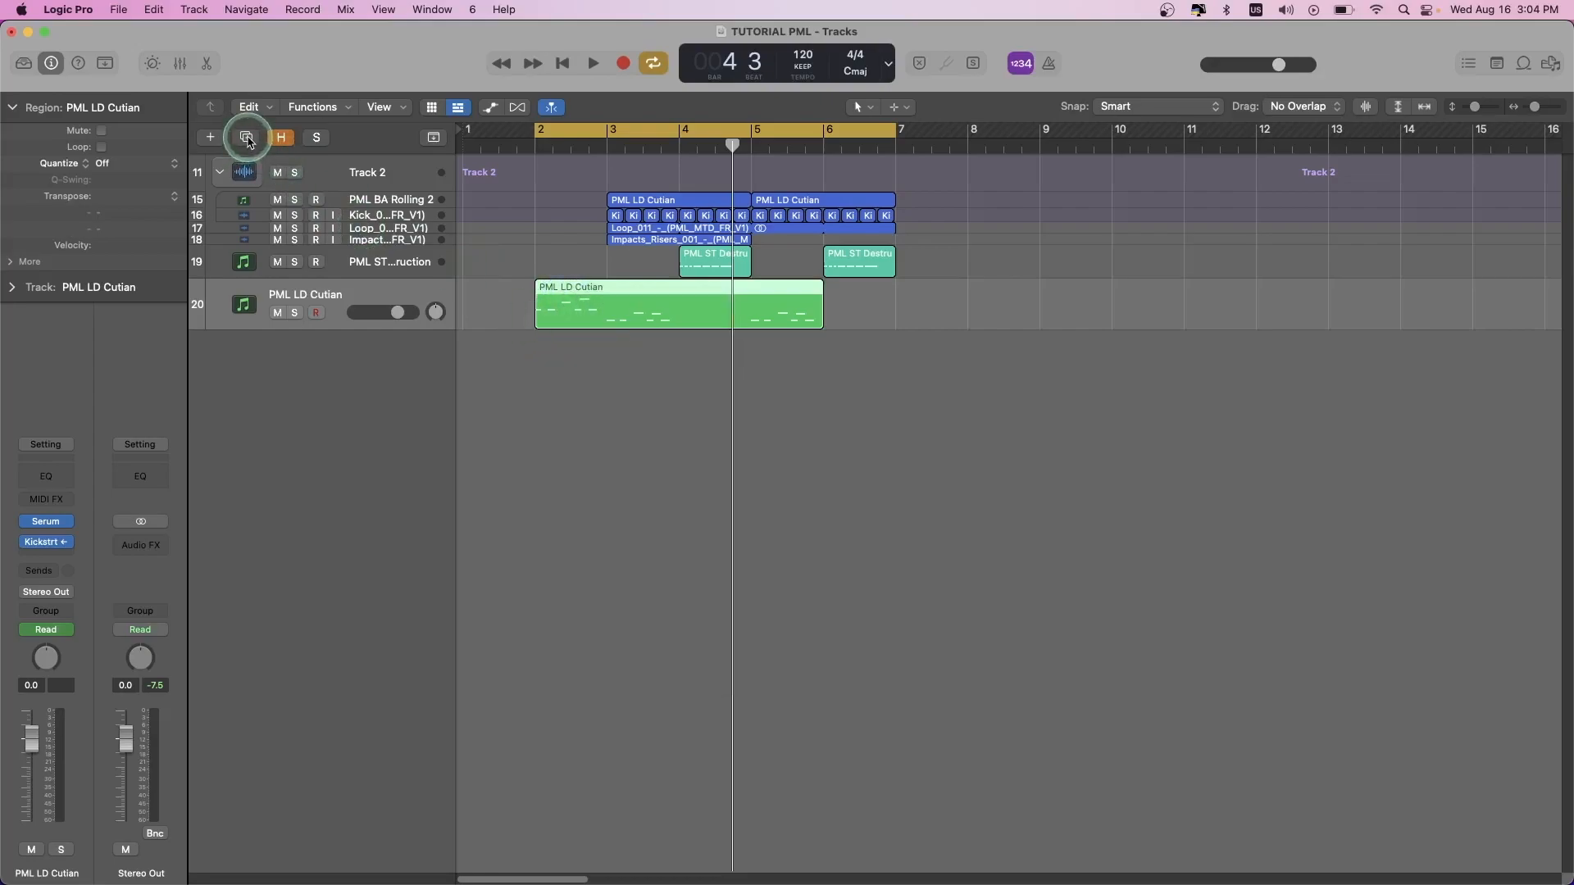
{"action": "left_click", "coordinate": [246, 137]}
{"action": "left_click", "coordinate": [532, 146]}
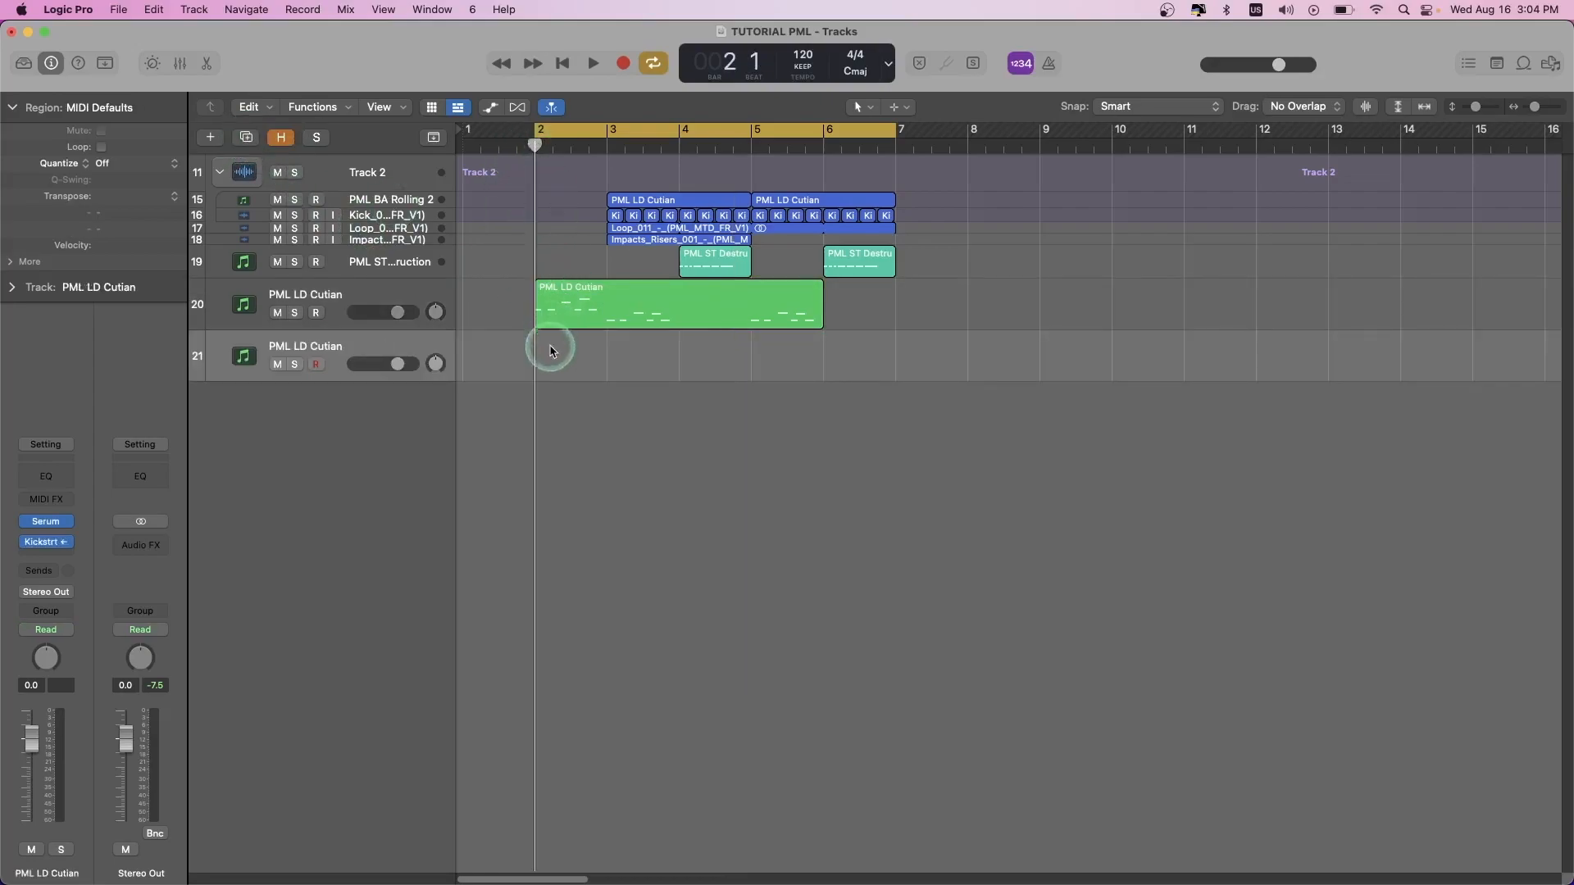
{"action": "key", "text": "super+v"}
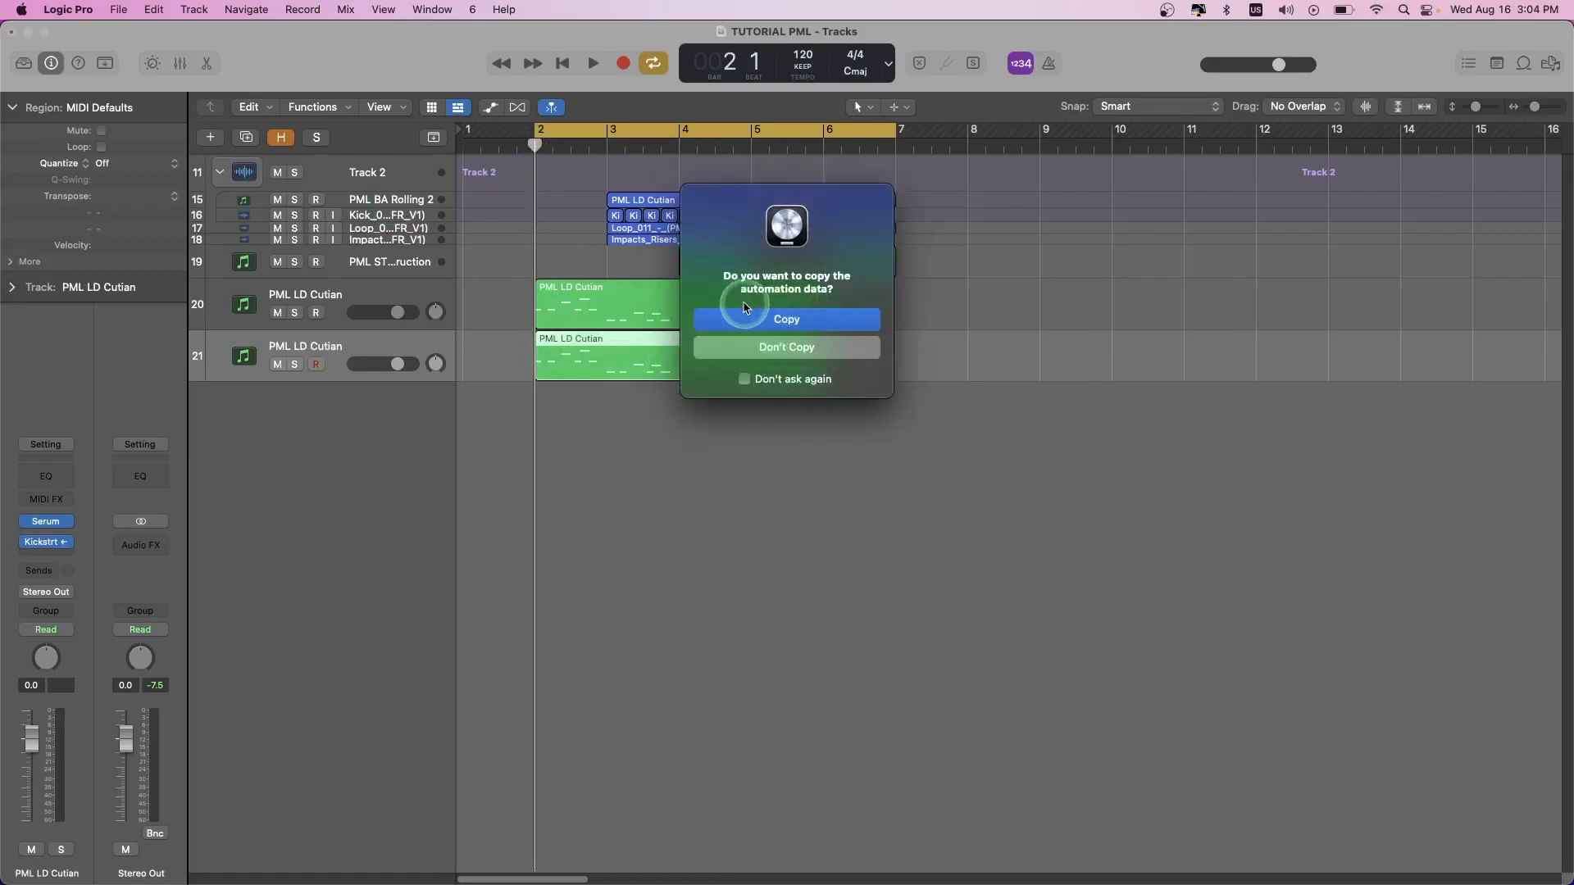
{"action": "left_click", "coordinate": [797, 319]}
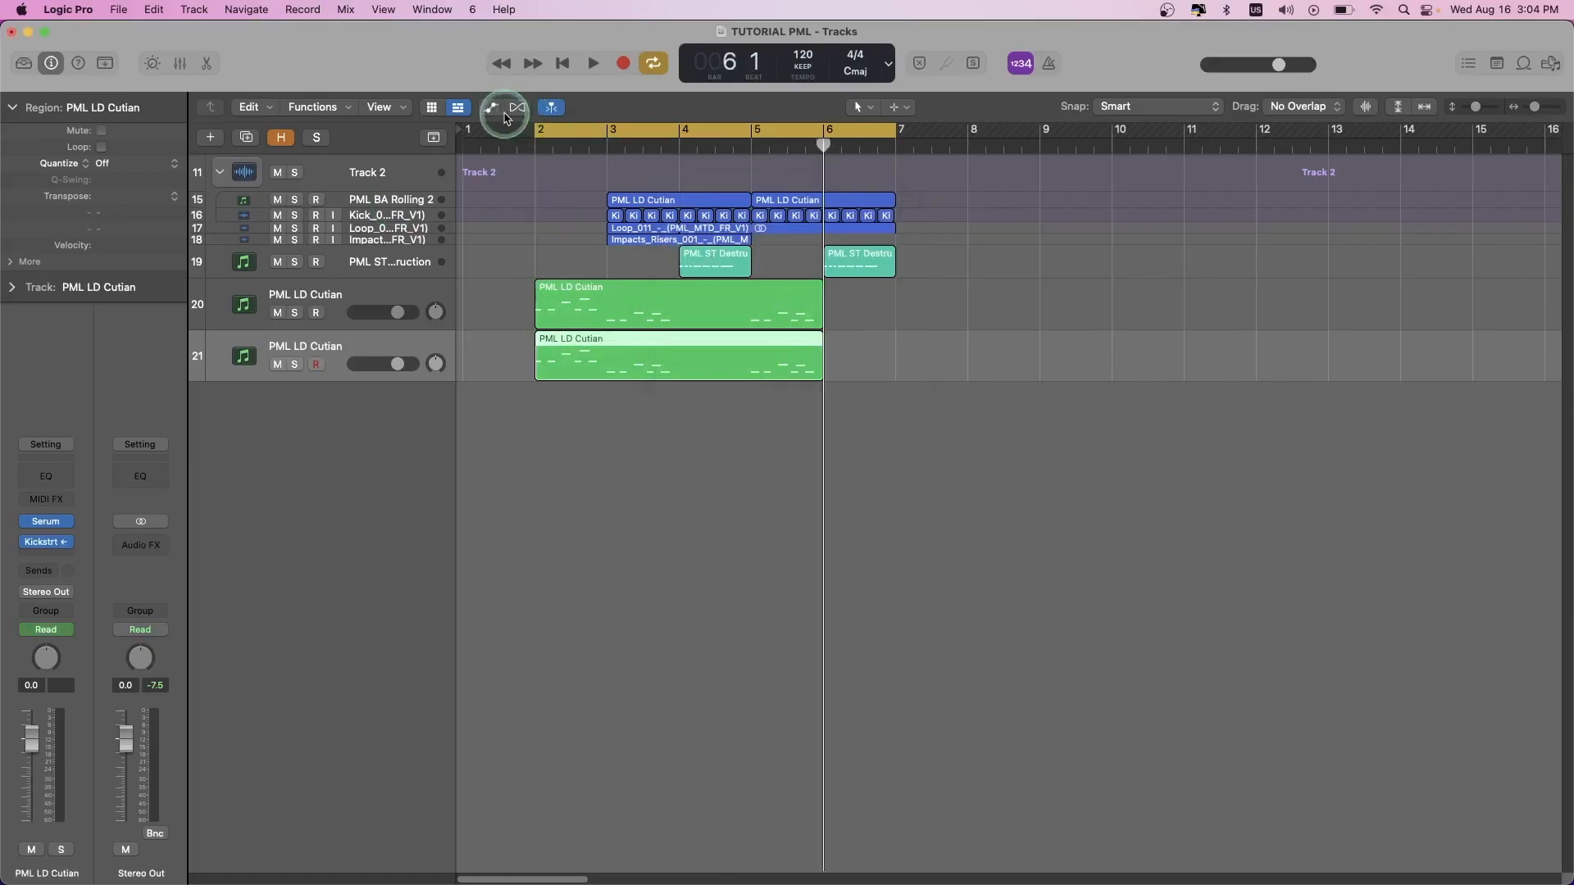
- Display the track automation, briefly play the original lead track in solo, and hide the automation again
{"action": "left_click", "coordinate": [490, 107]}
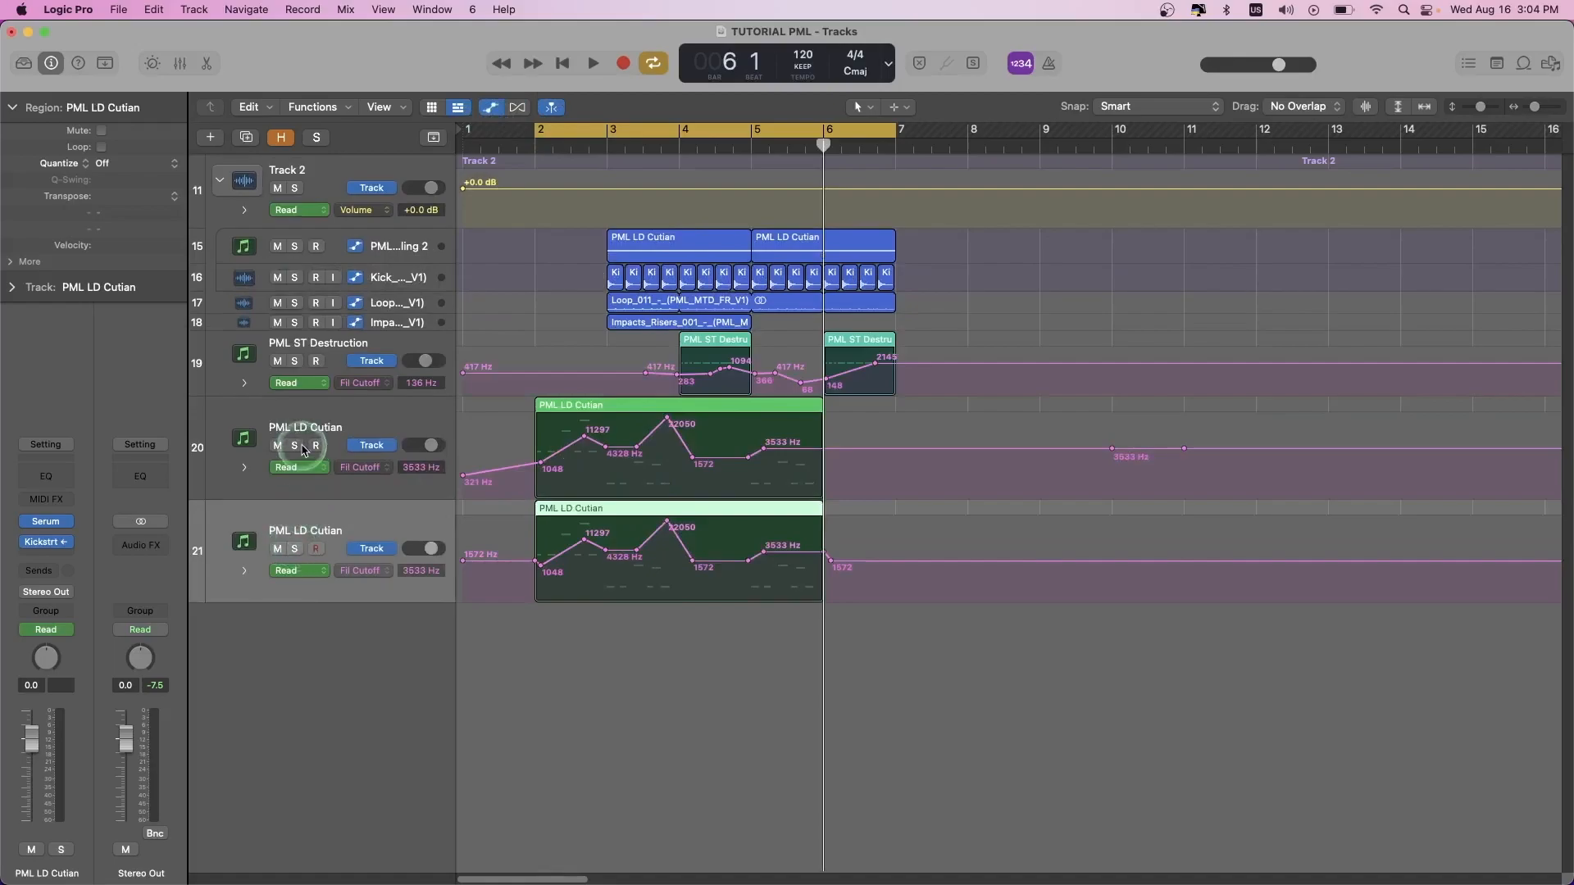
{"action": "left_click", "coordinate": [297, 446]}
{"action": "key", "text": "space"}
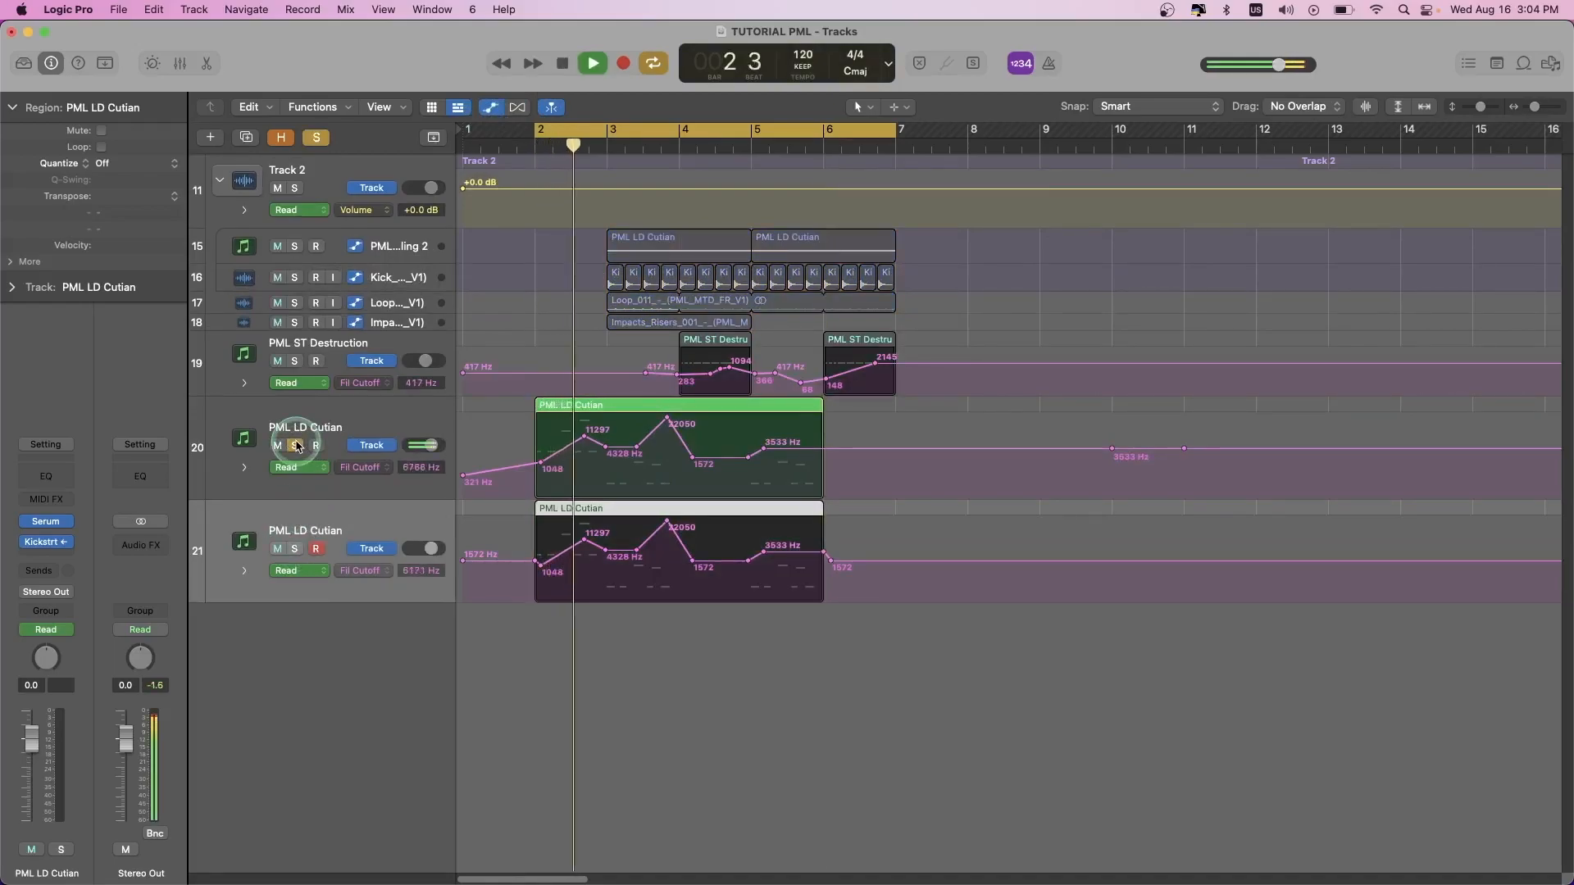
{"action": "left_click", "coordinate": [297, 446]}
{"action": "key", "text": "space"}
{"action": "left_click", "coordinate": [491, 107]}
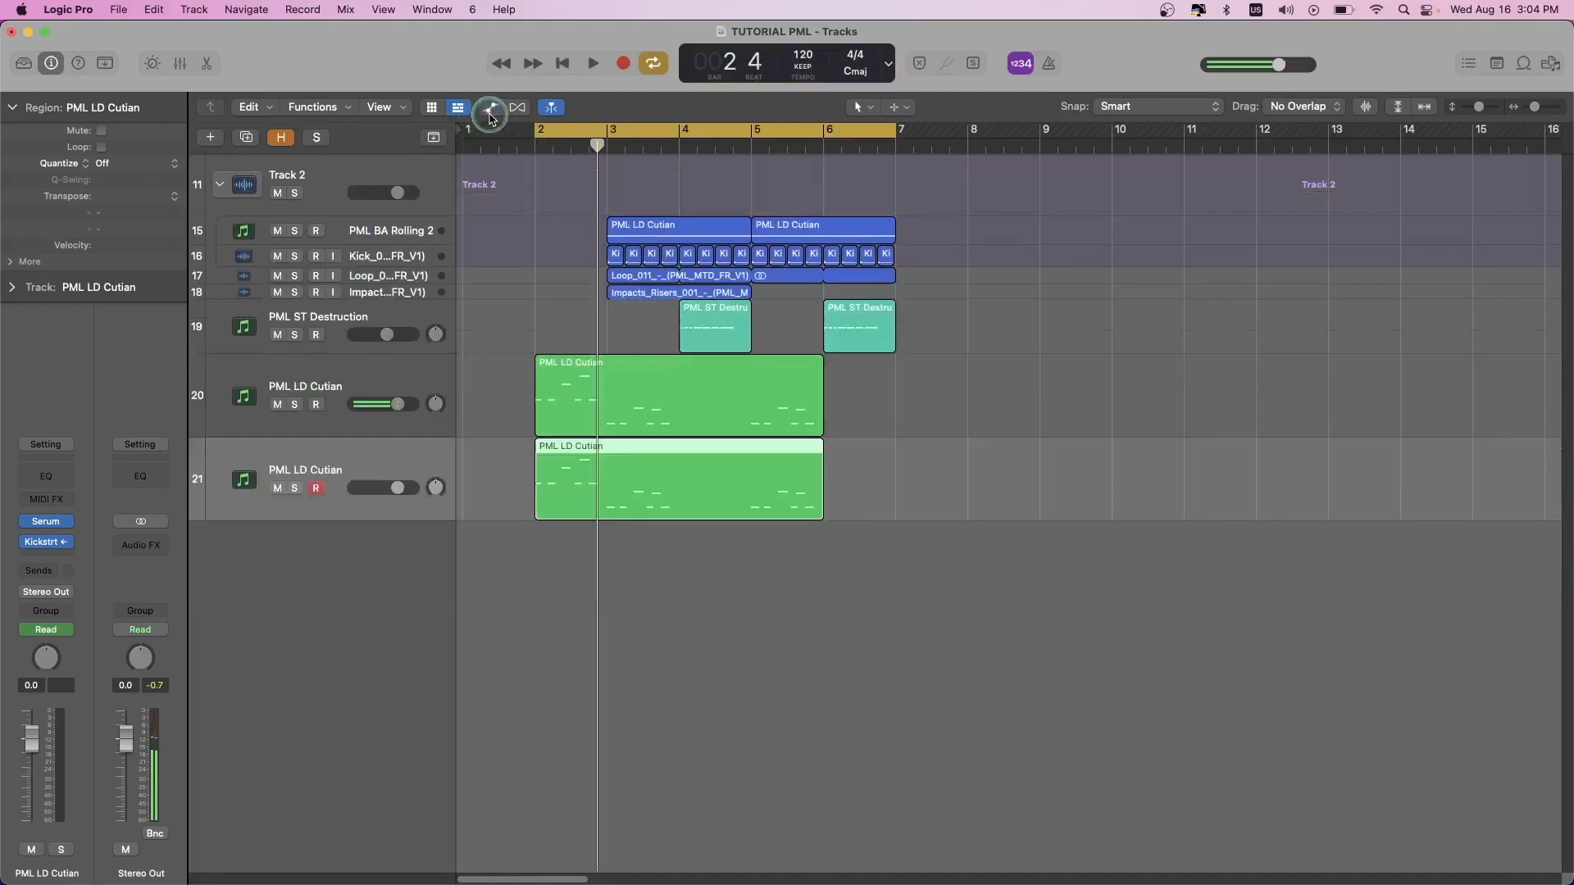
- Solo the duplicated lead track and check its Kickstart 2 sidechain settings
{"action": "left_click", "coordinate": [296, 365]}
{"action": "mouse_move", "coordinate": [43, 541]}
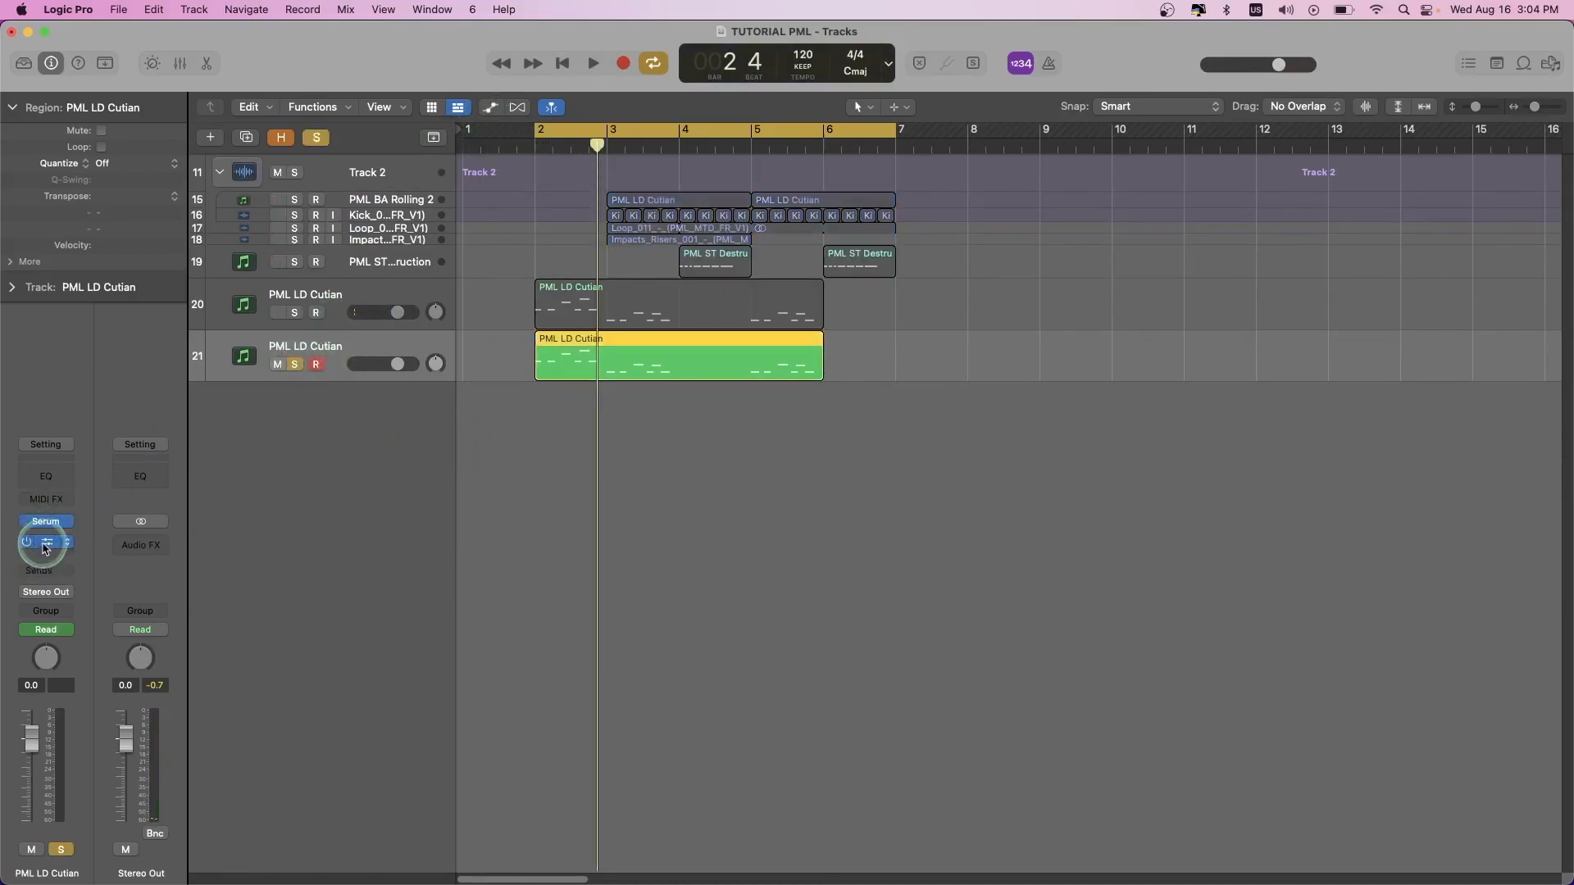
{"action": "left_click", "coordinate": [46, 543]}
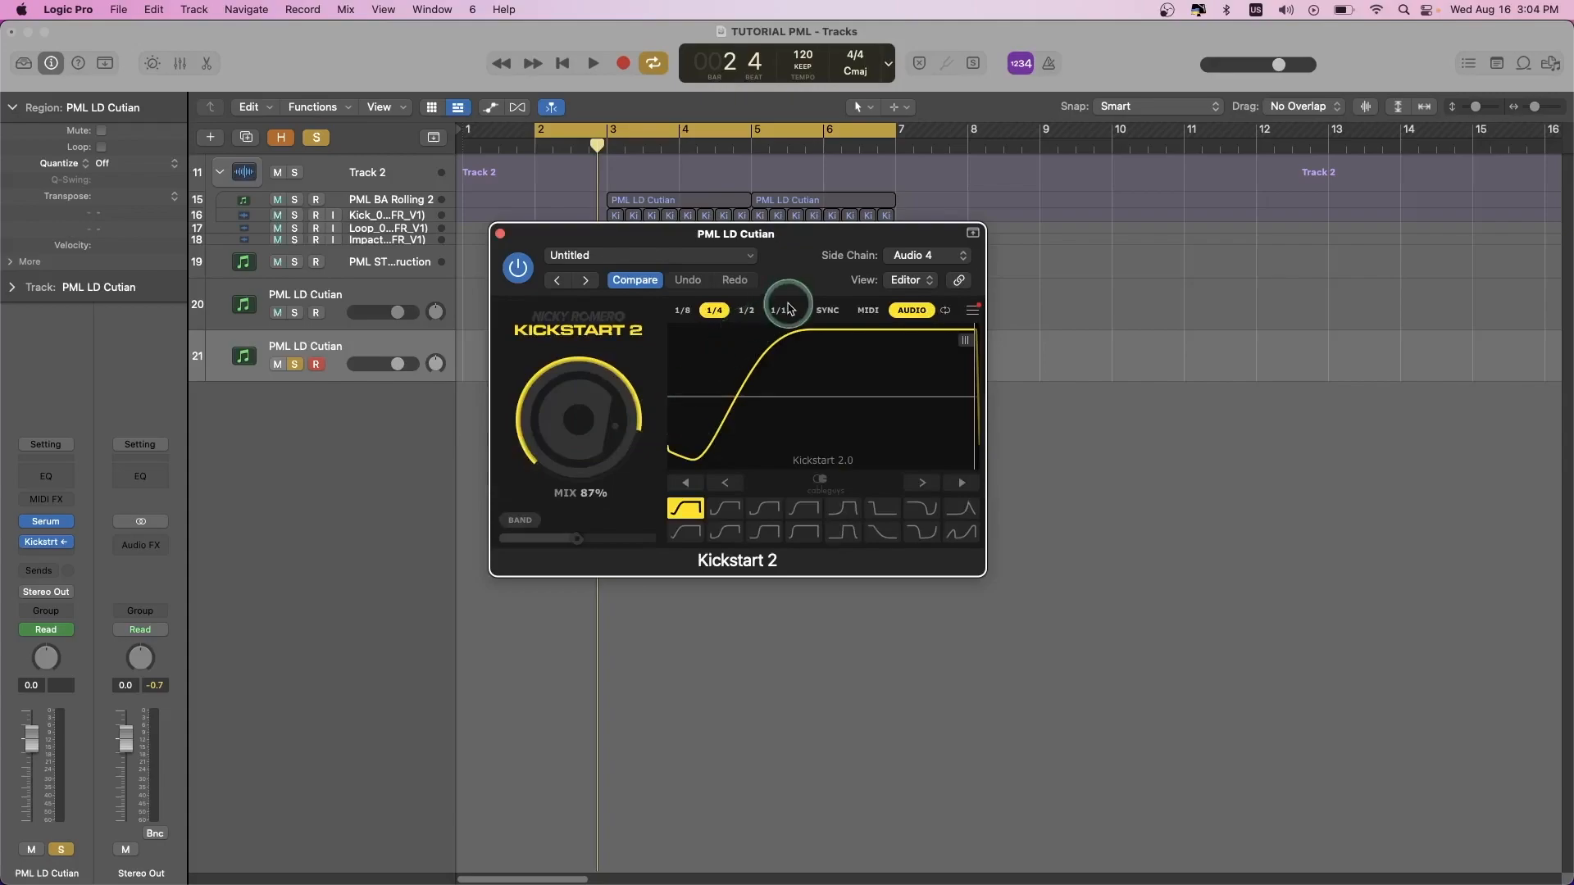
{"action": "left_click_drag", "start_coordinate": [822, 239], "coordinate": [933, 338]}
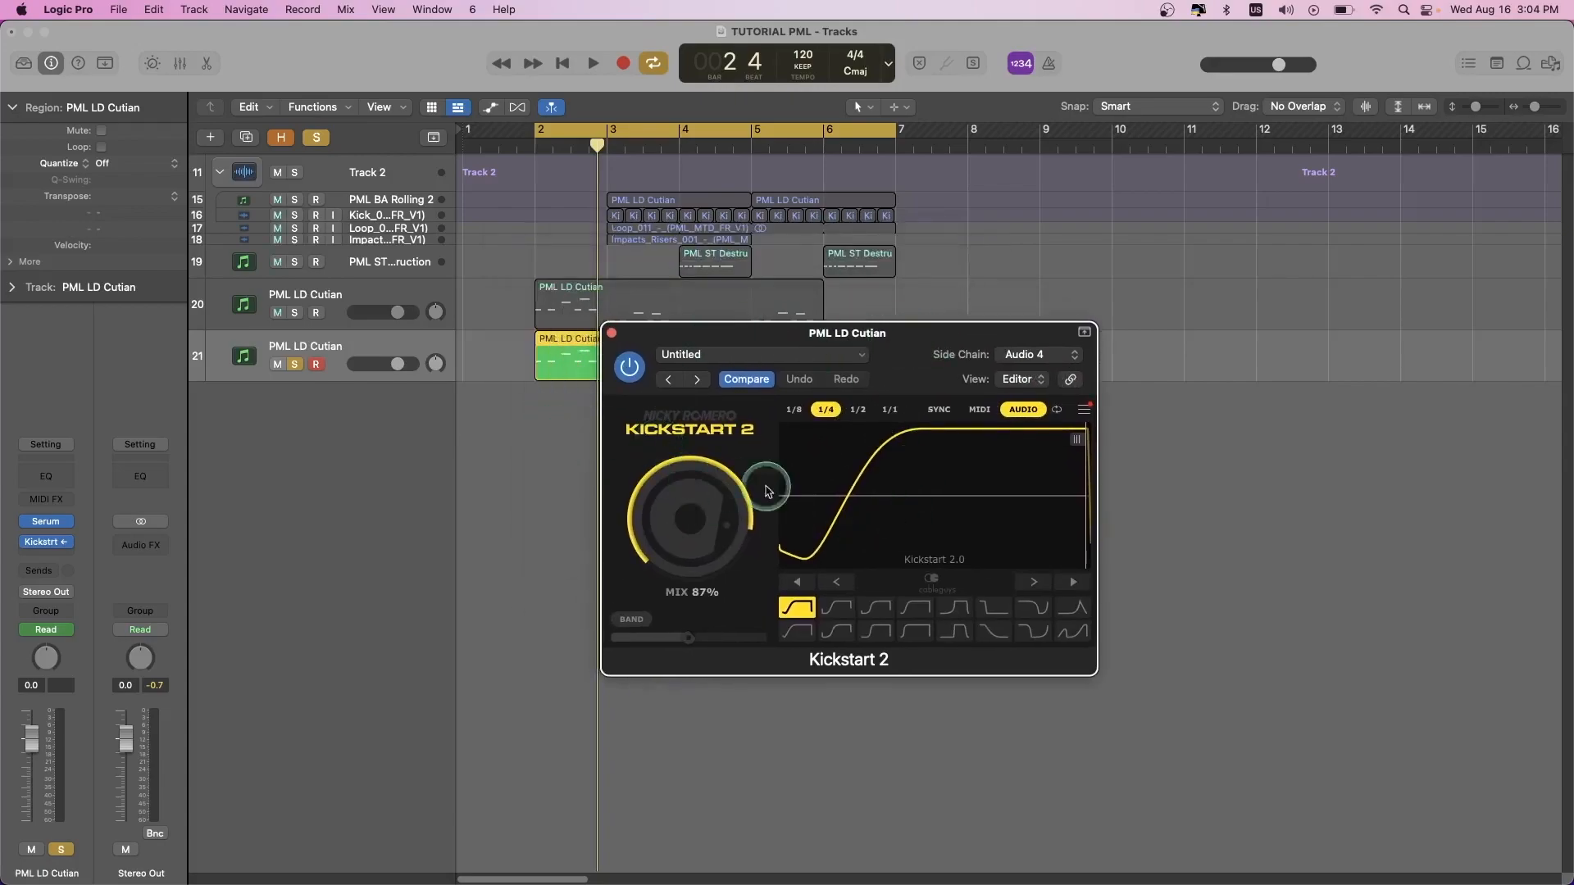
{"action": "left_click", "coordinate": [613, 335]}
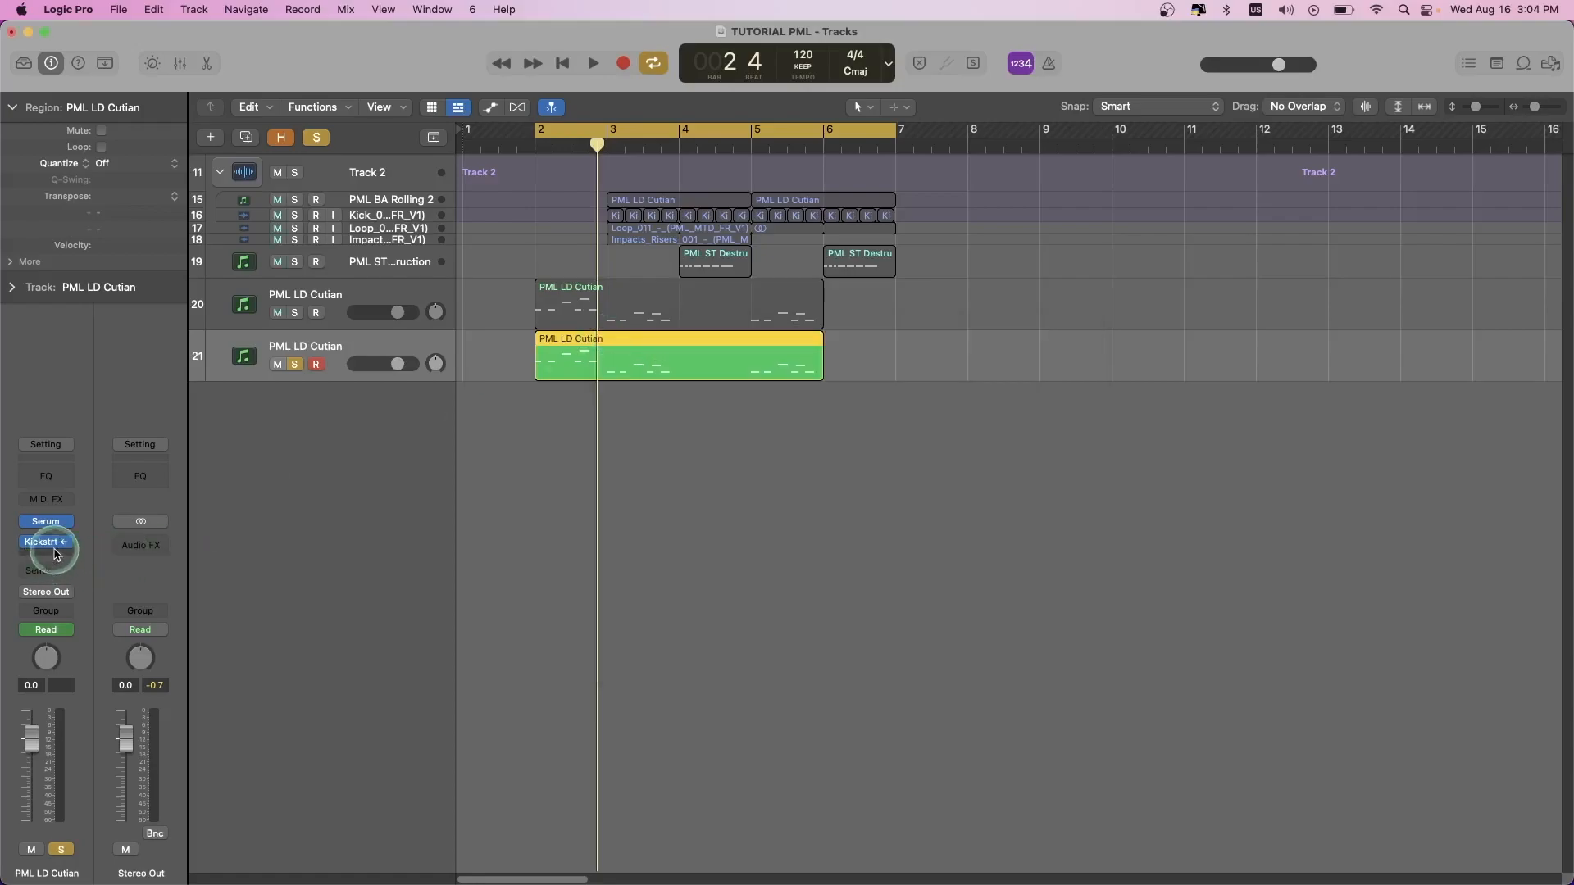
- Reset the duplicated track's Serum instrument to the Init preset
{"action": "left_click", "coordinate": [46, 521]}
{"action": "left_click_drag", "start_coordinate": [1112, 269], "coordinate": [975, 141]}
{"action": "left_click", "coordinate": [983, 179]}
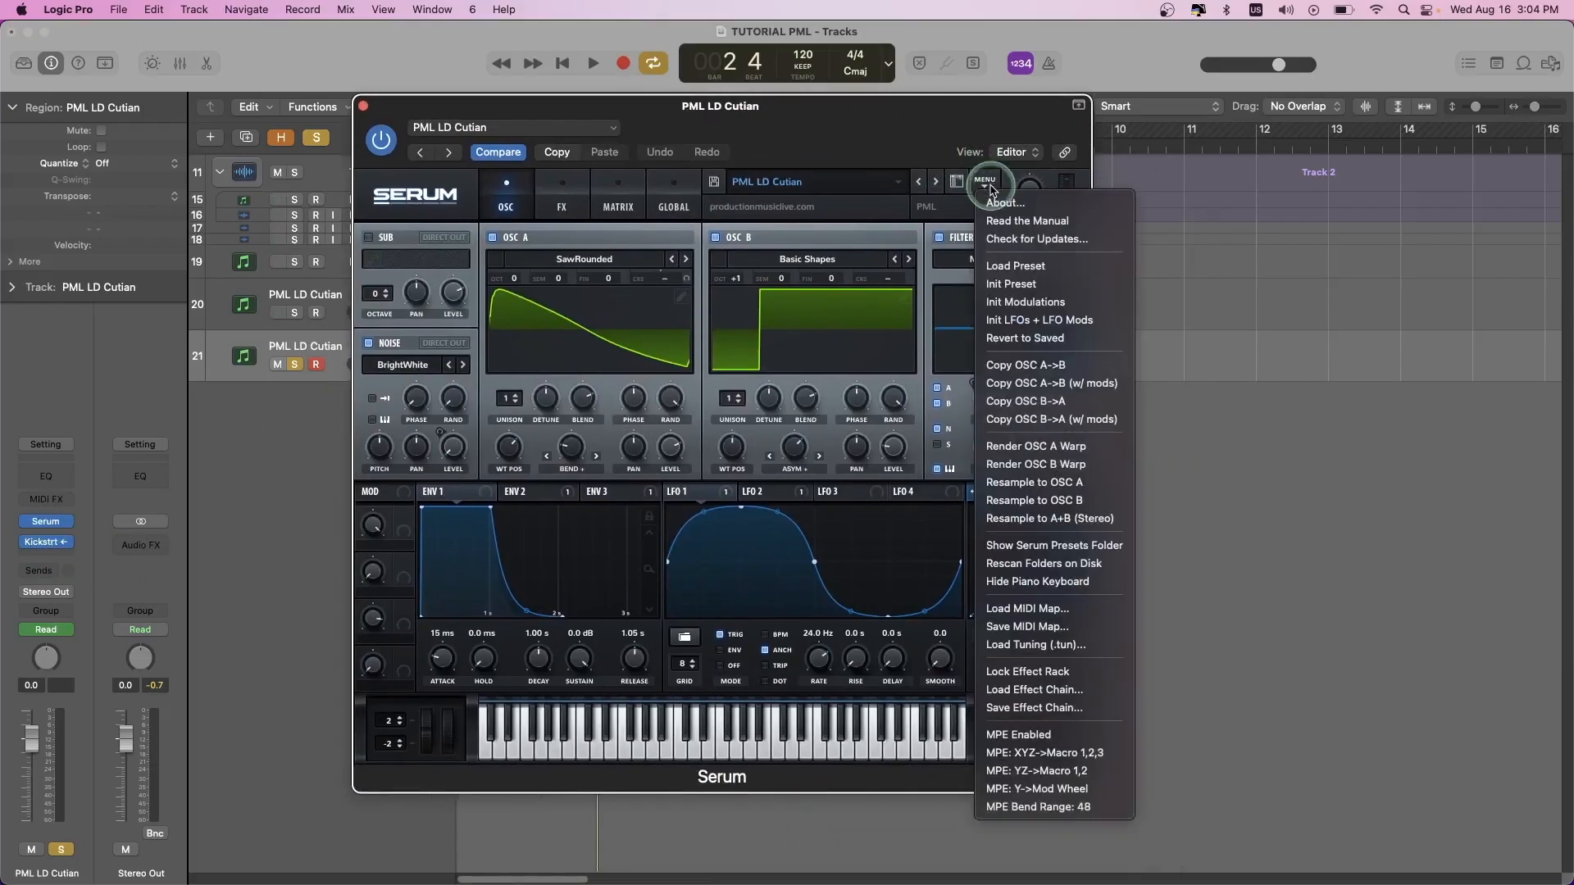
{"action": "left_click", "coordinate": [1010, 285]}
{"action": "left_click", "coordinate": [1079, 104]}
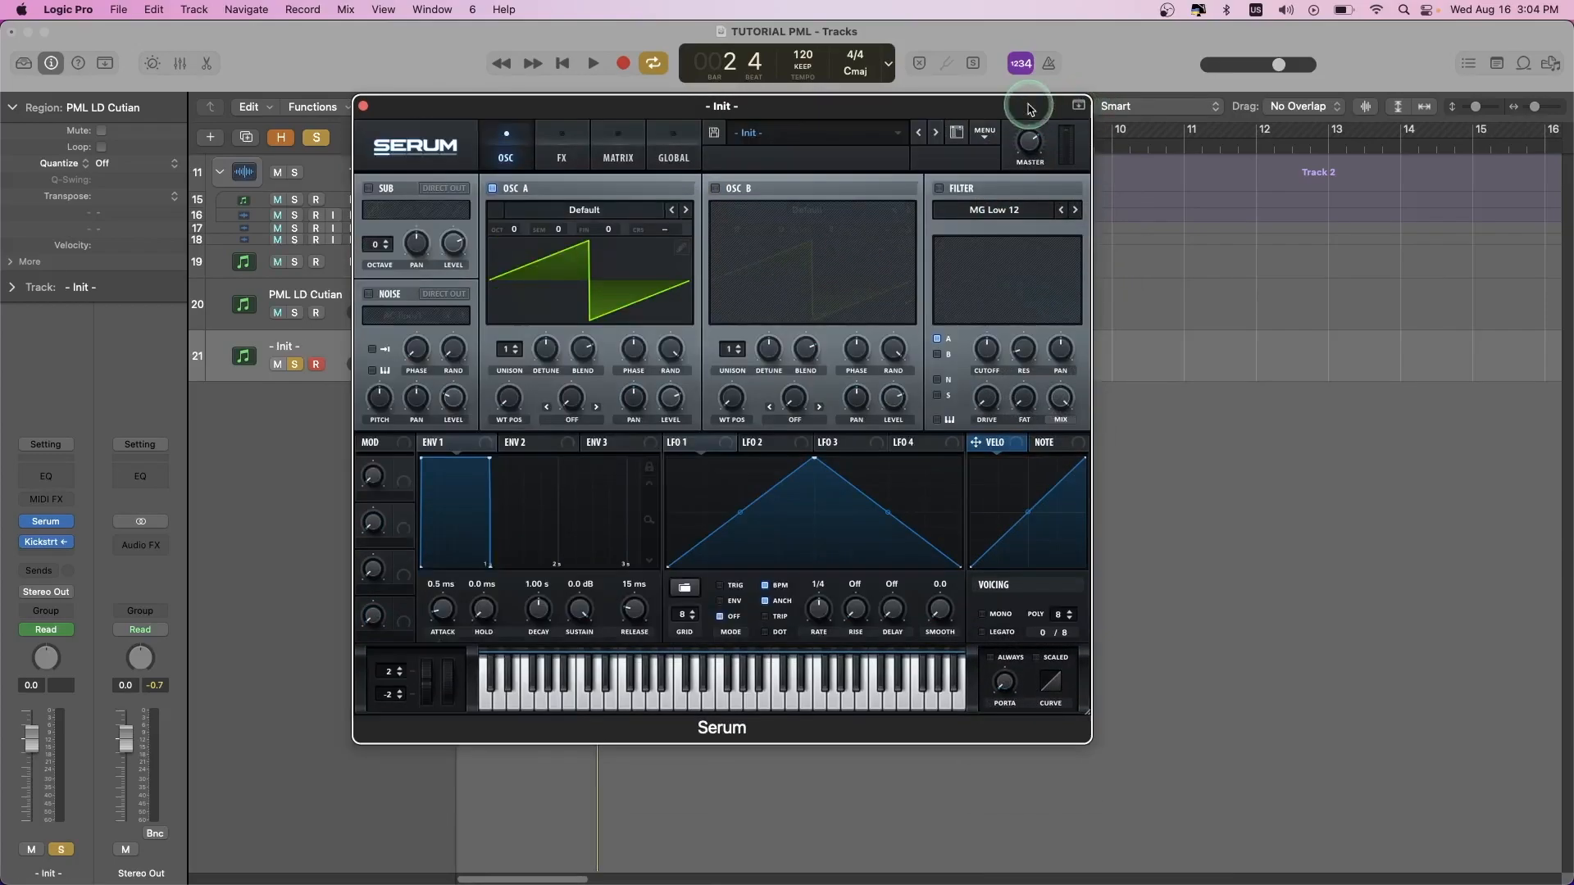
{"action": "left_click_drag", "start_coordinate": [1029, 105], "coordinate": [1014, 109]}
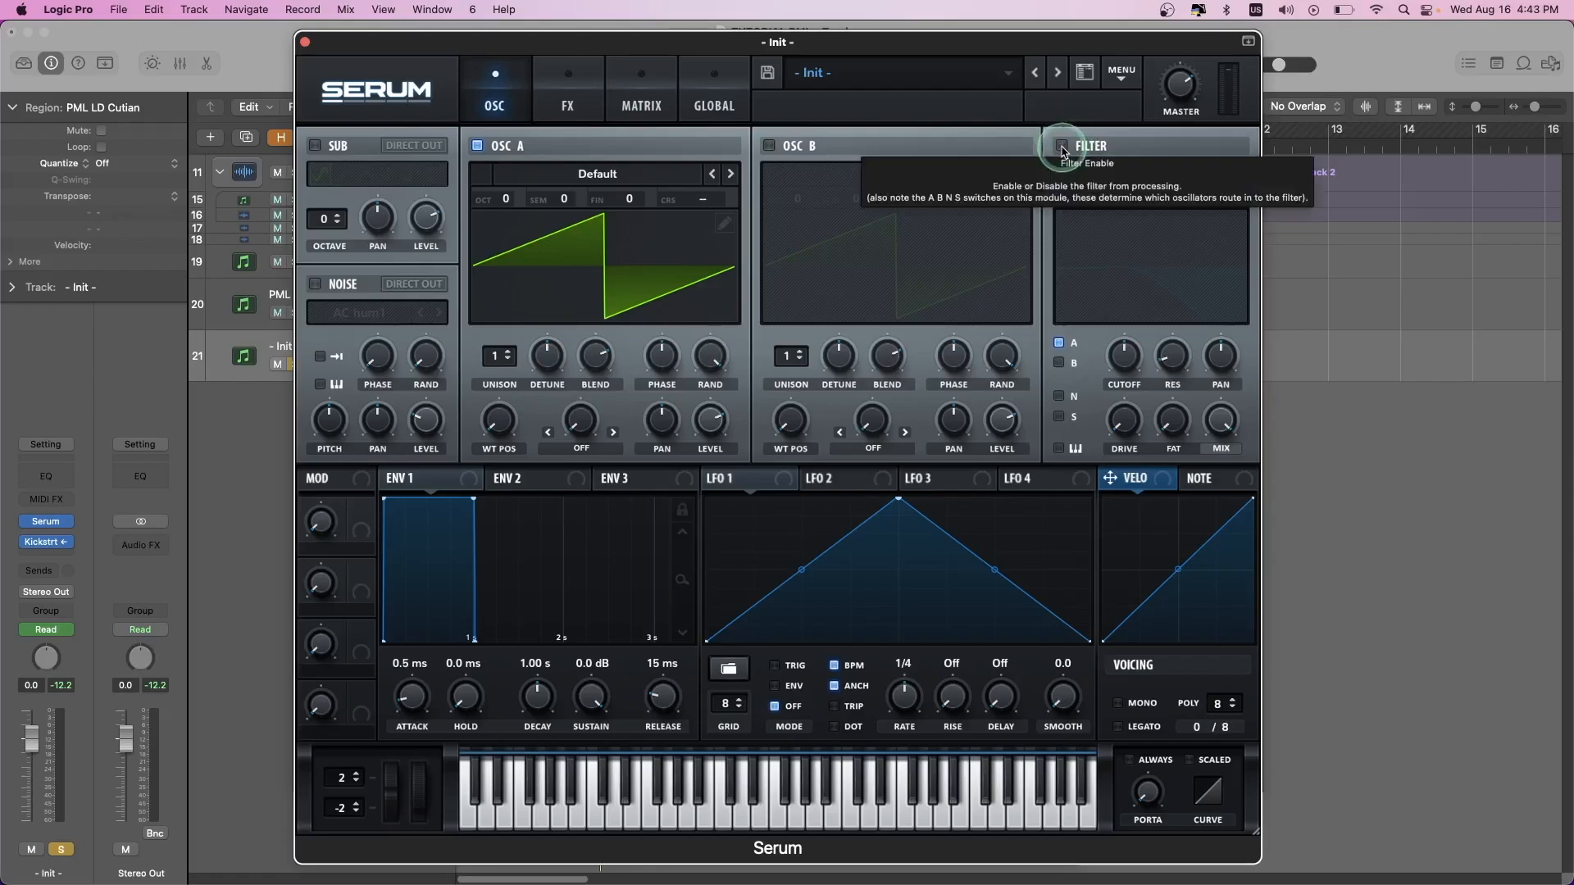
- Enable the MG Low 12 filter with oscillator B, noise and key tracking on, raising the cutoff and lowering the resonance
{"action": "left_click", "coordinate": [1062, 147]}
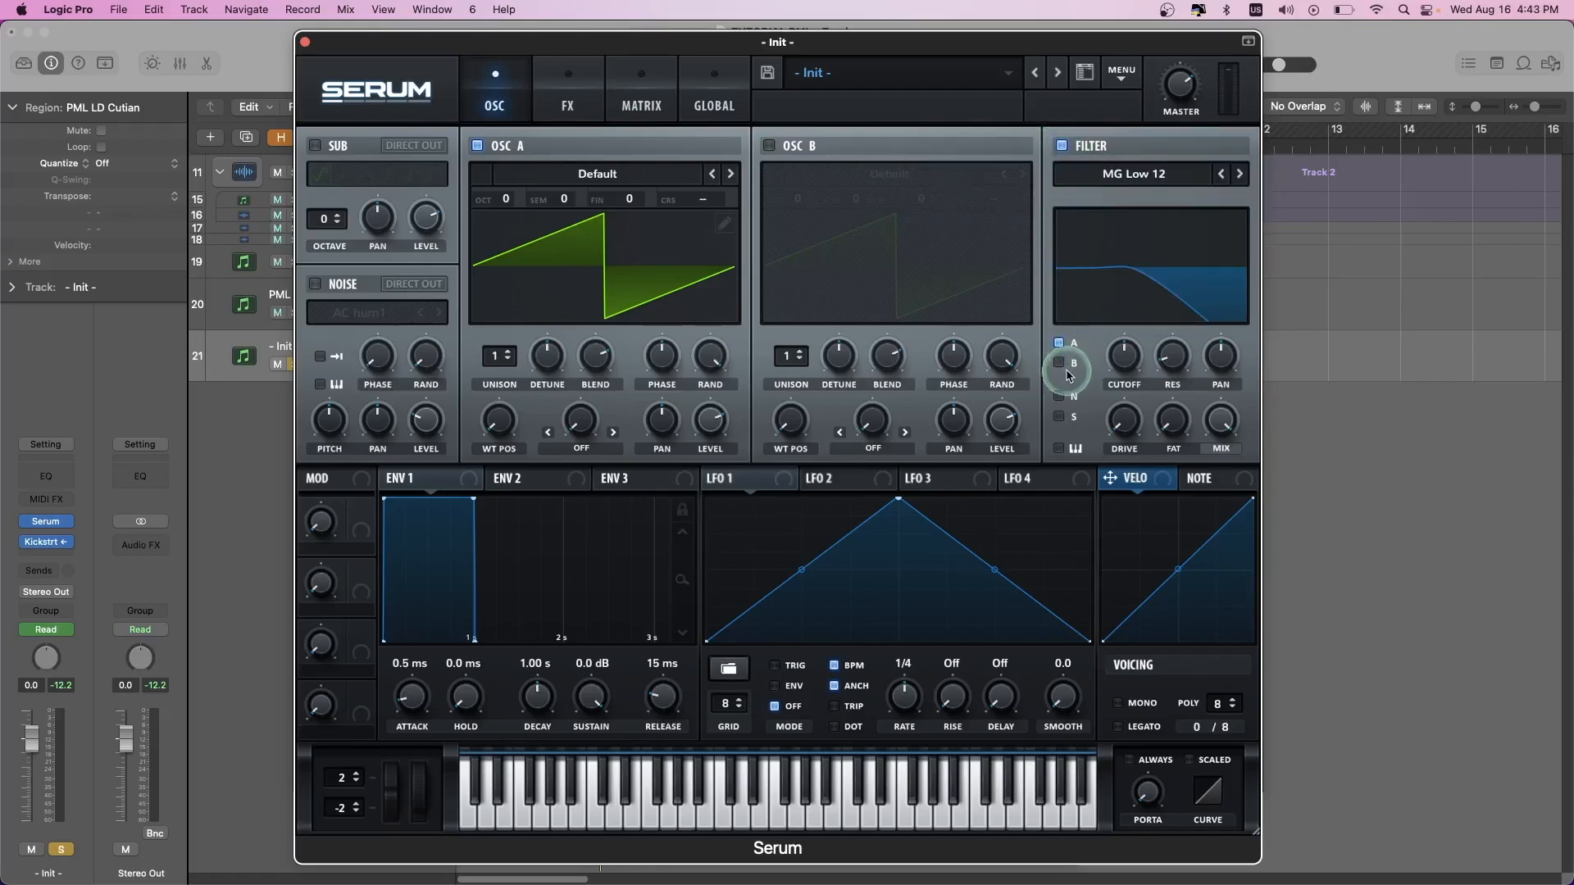
{"action": "left_click", "coordinate": [1060, 398]}
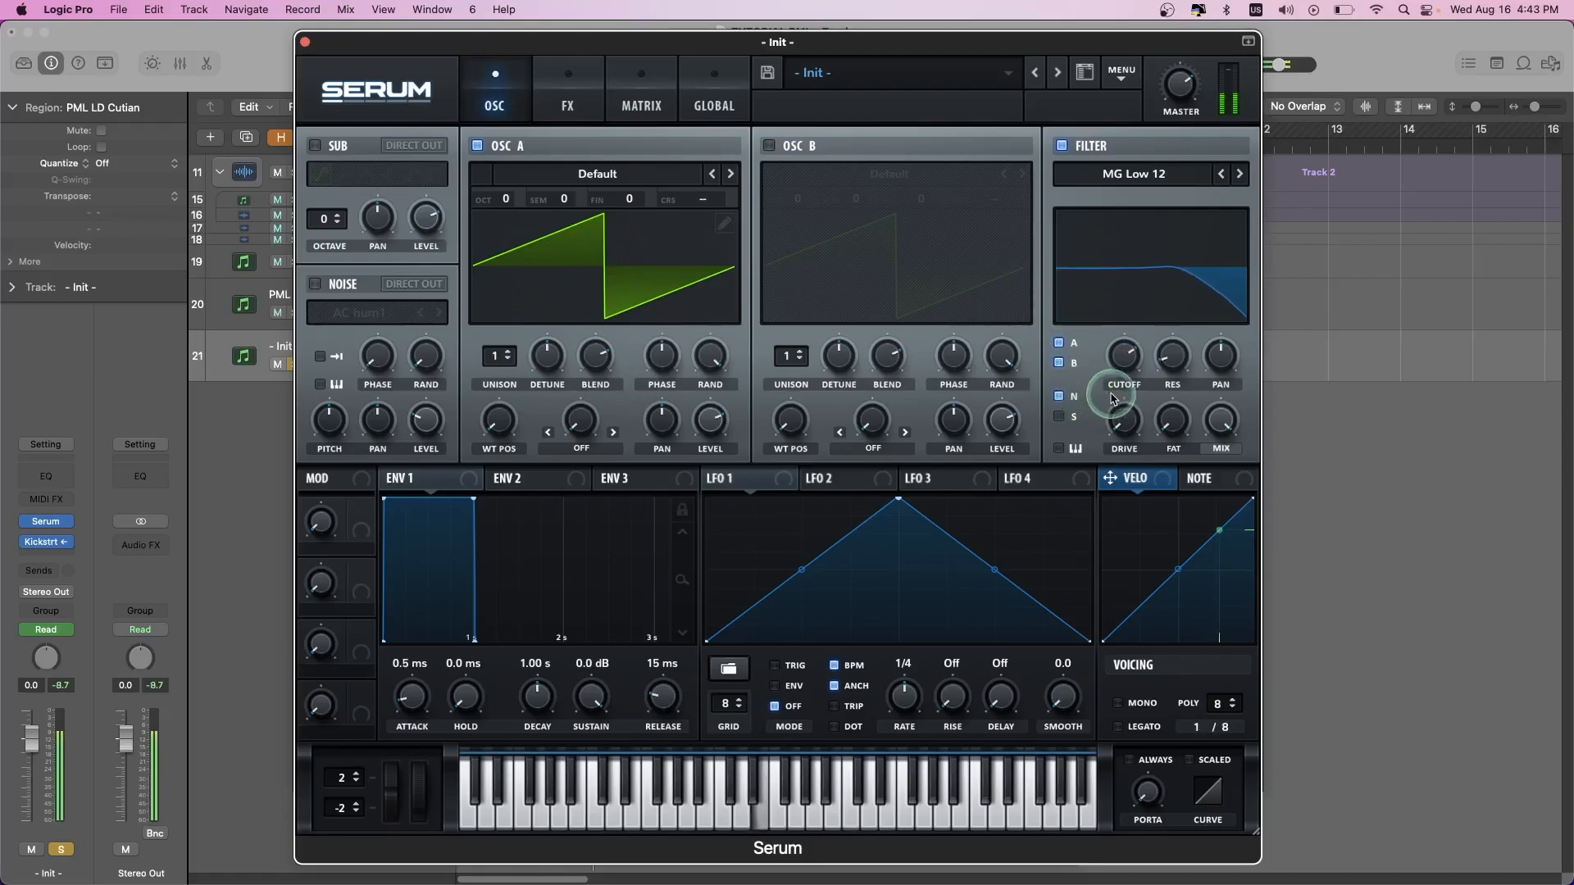
{"action": "left_click_drag", "start_coordinate": [1171, 366], "coordinate": [1168, 375]}
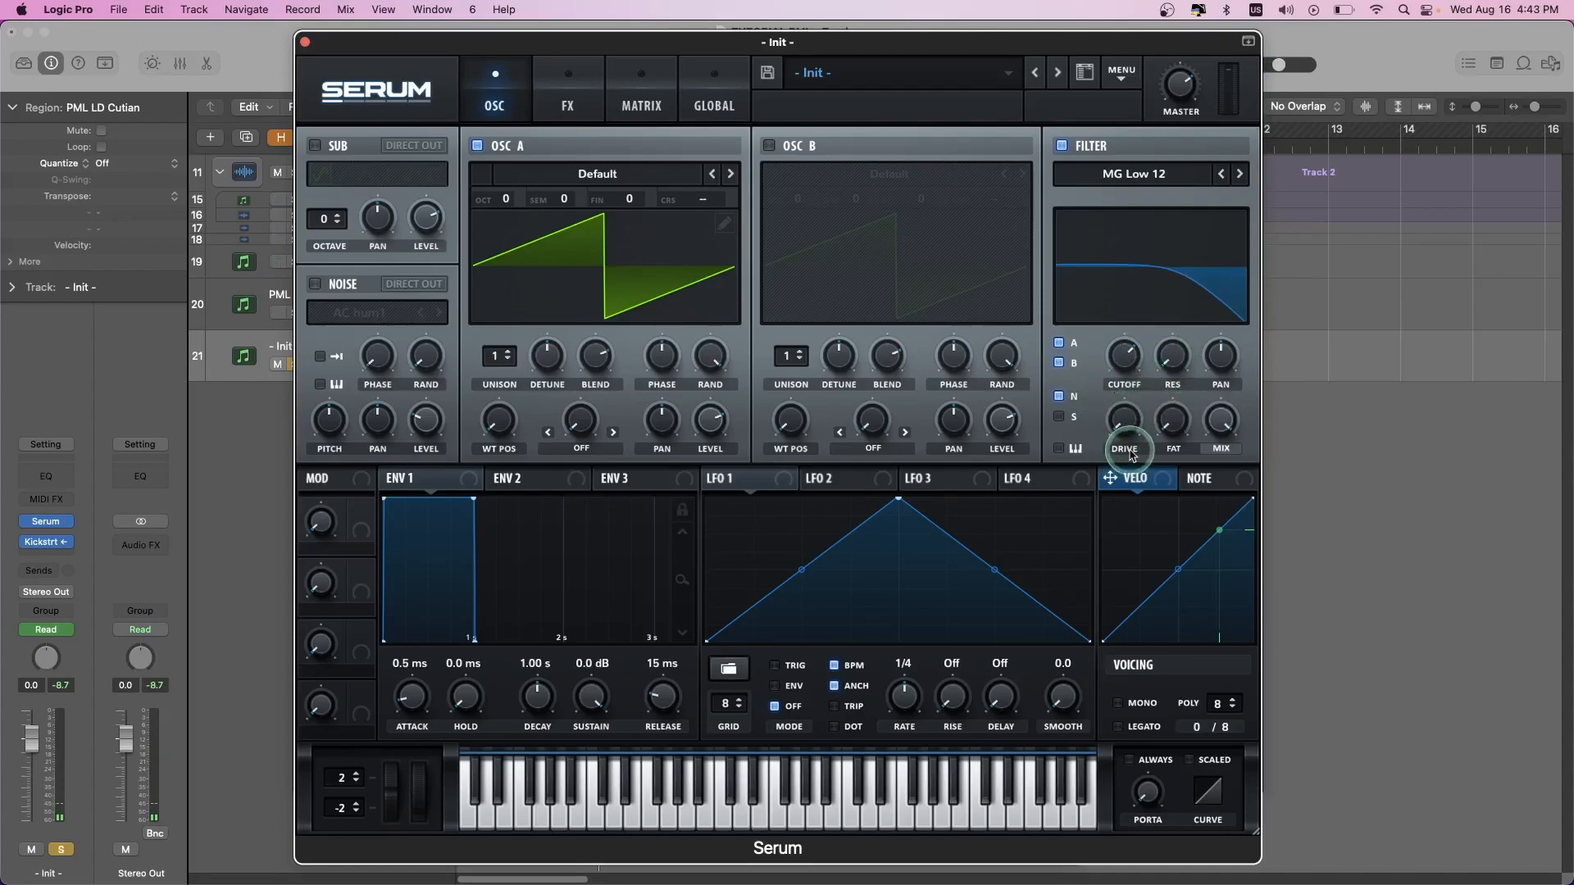
{"action": "left_click", "coordinate": [1061, 450]}
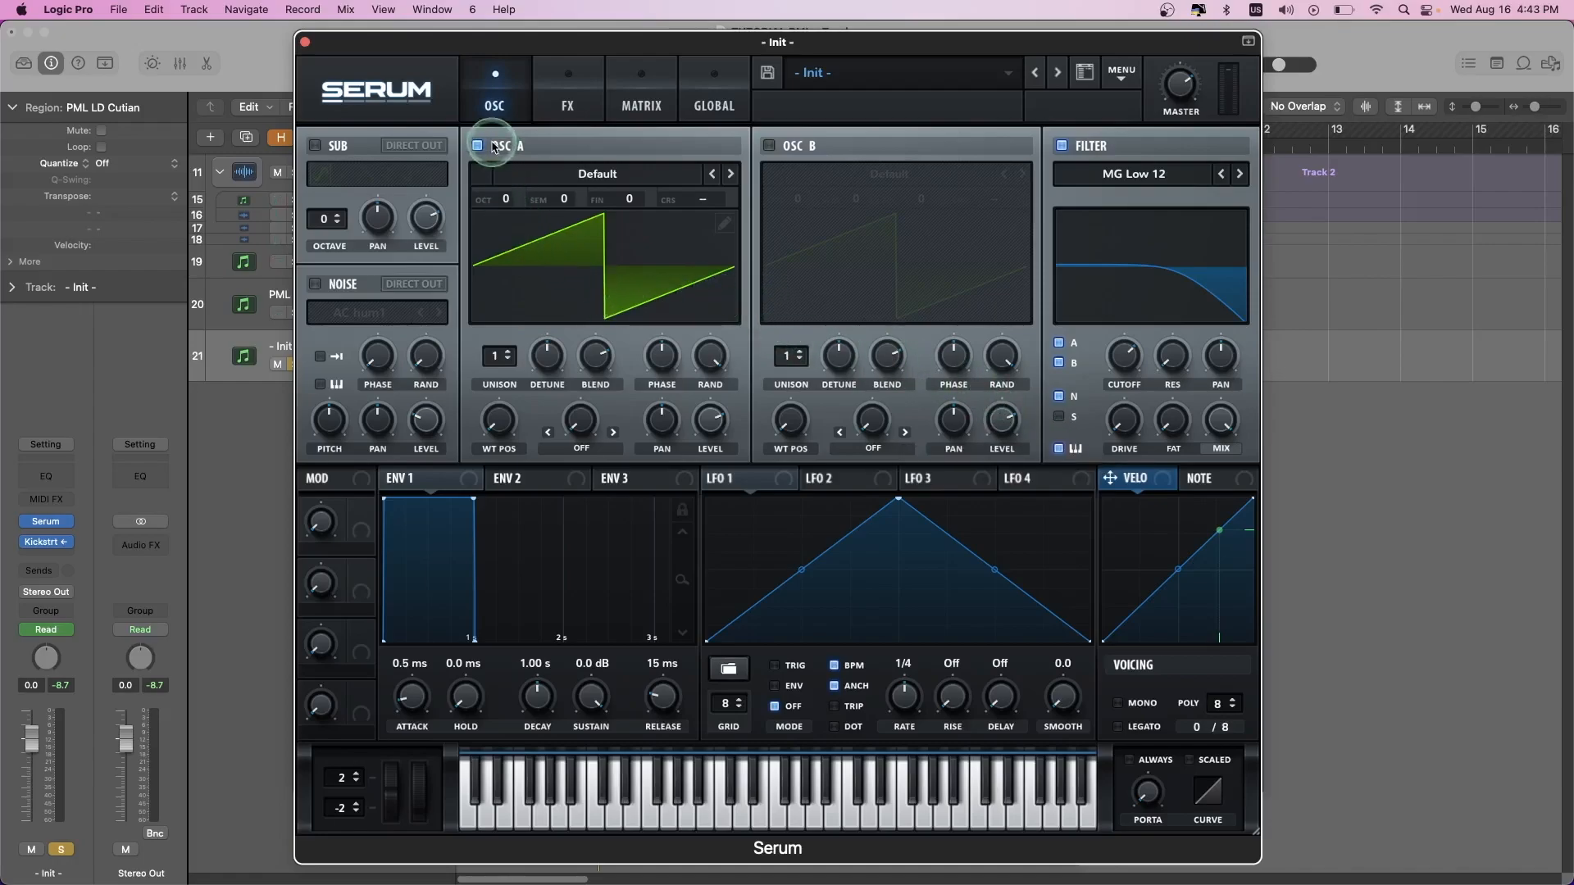
- Load the analog SawRounded wavetable into oscillator A and raise its wavetable position to a sharper saw shape
{"action": "left_click", "coordinate": [540, 173]}
{"action": "mouse_move", "coordinate": [537, 194]}
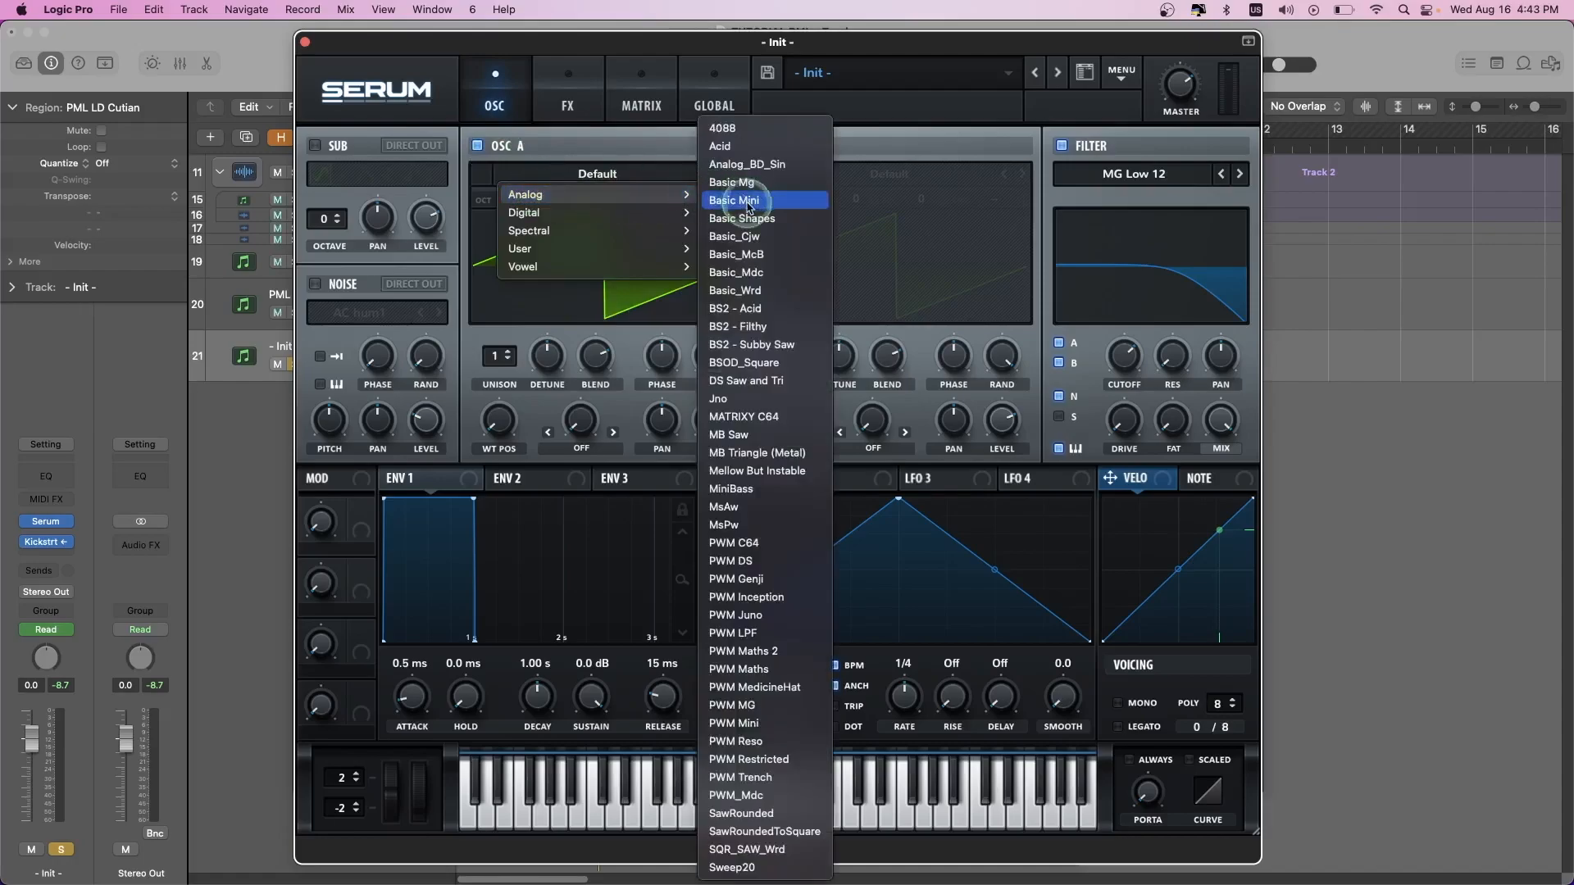
{"action": "left_click", "coordinate": [802, 815]}
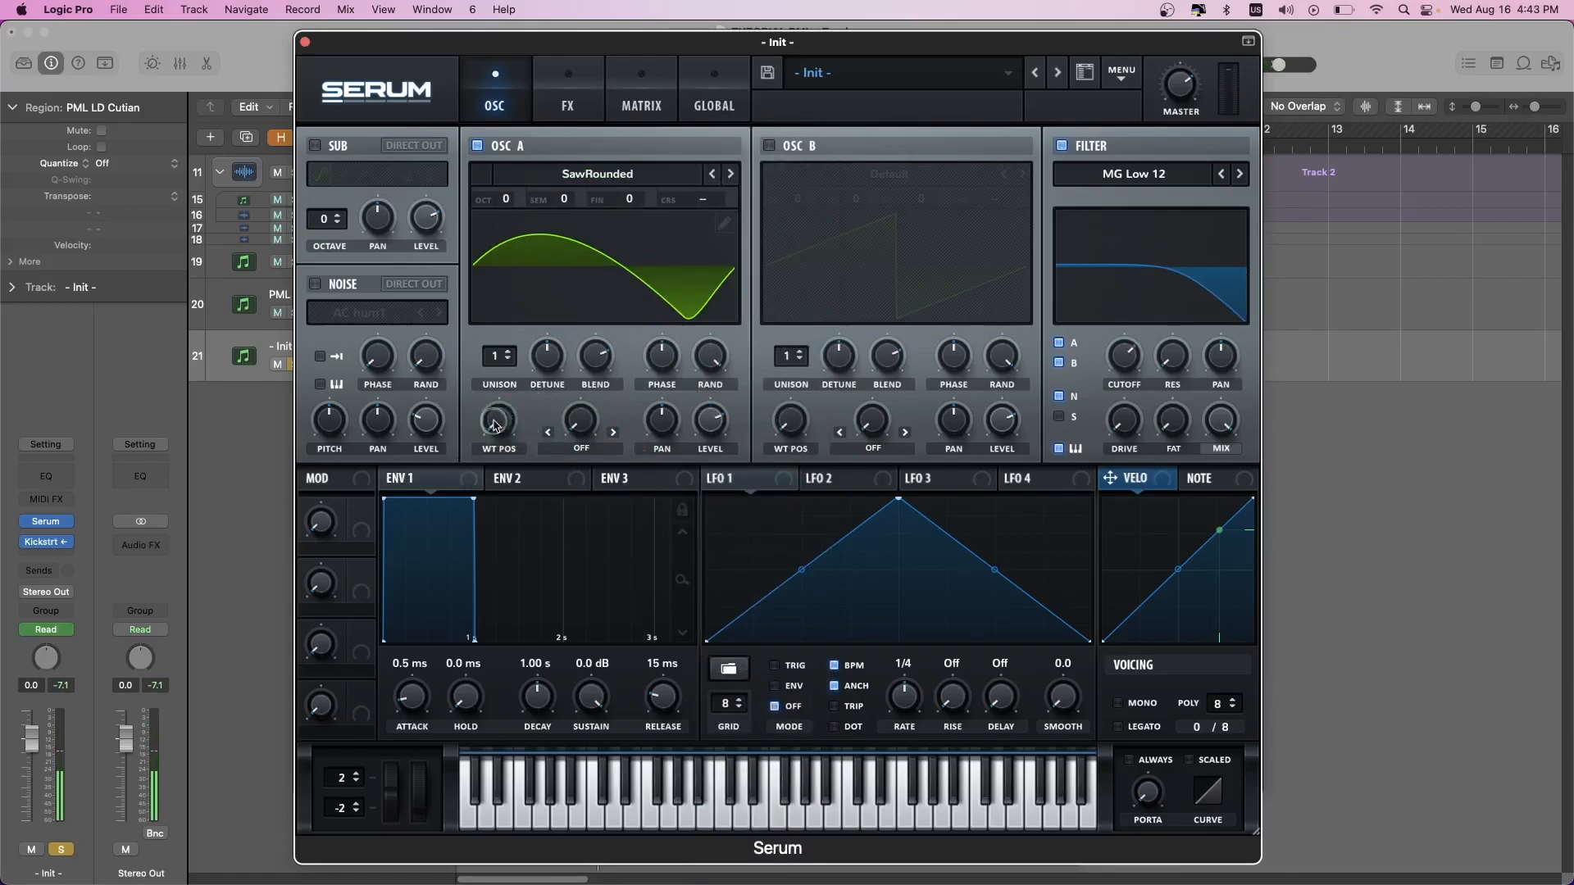
{"action": "left_click_drag", "start_coordinate": [500, 414], "coordinate": [526, 312]}
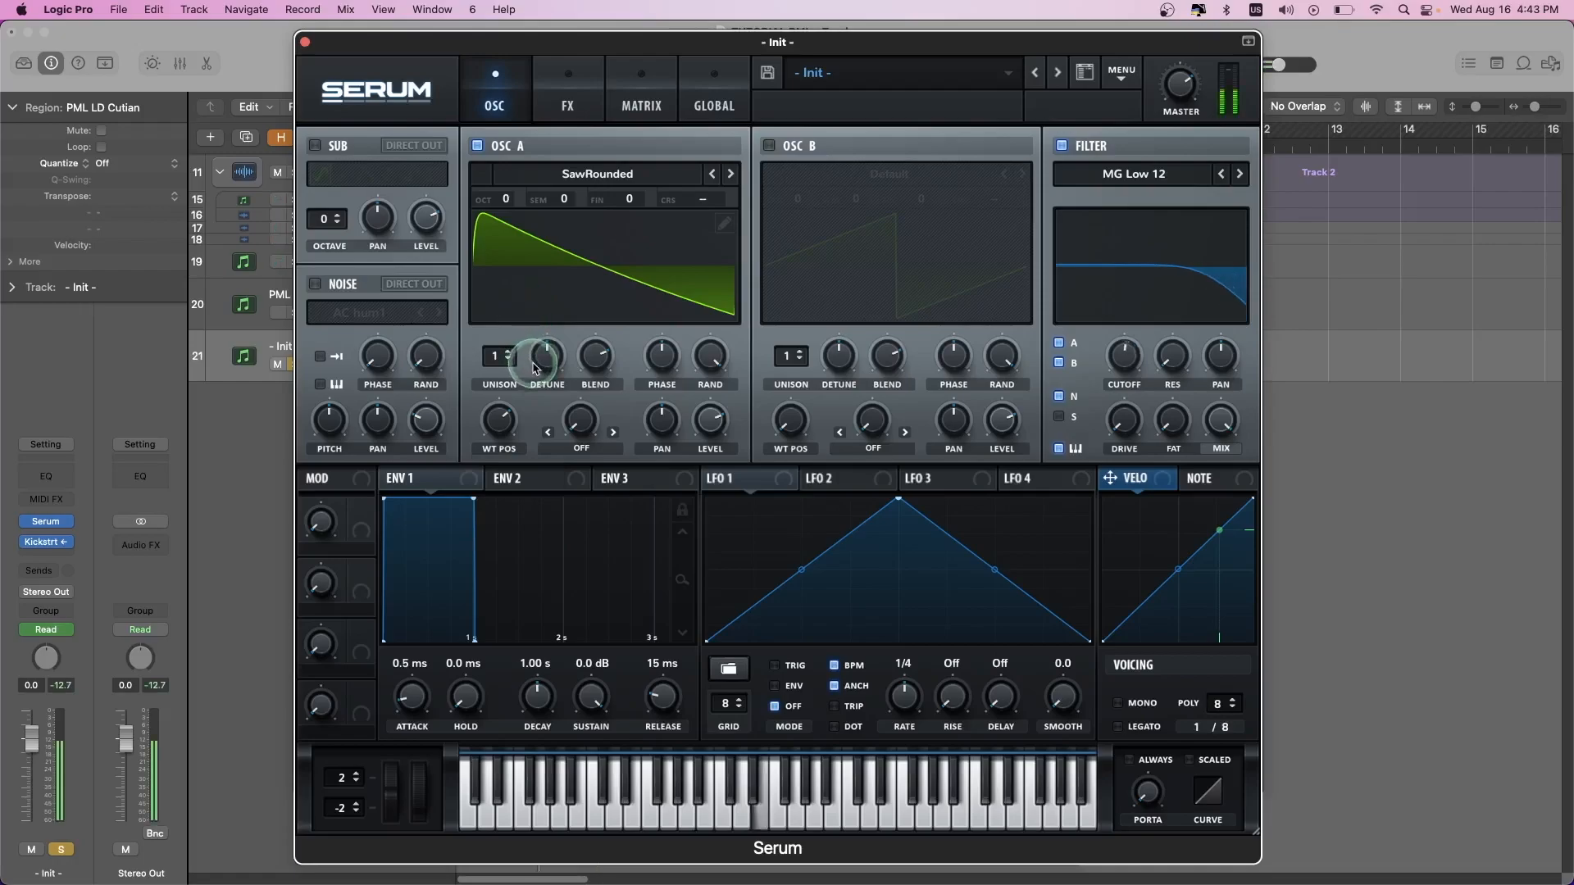
- Set oscillator A's warp mode to Bend +, raise the warp amount slightly, and audition the result
{"action": "left_click", "coordinate": [585, 446]}
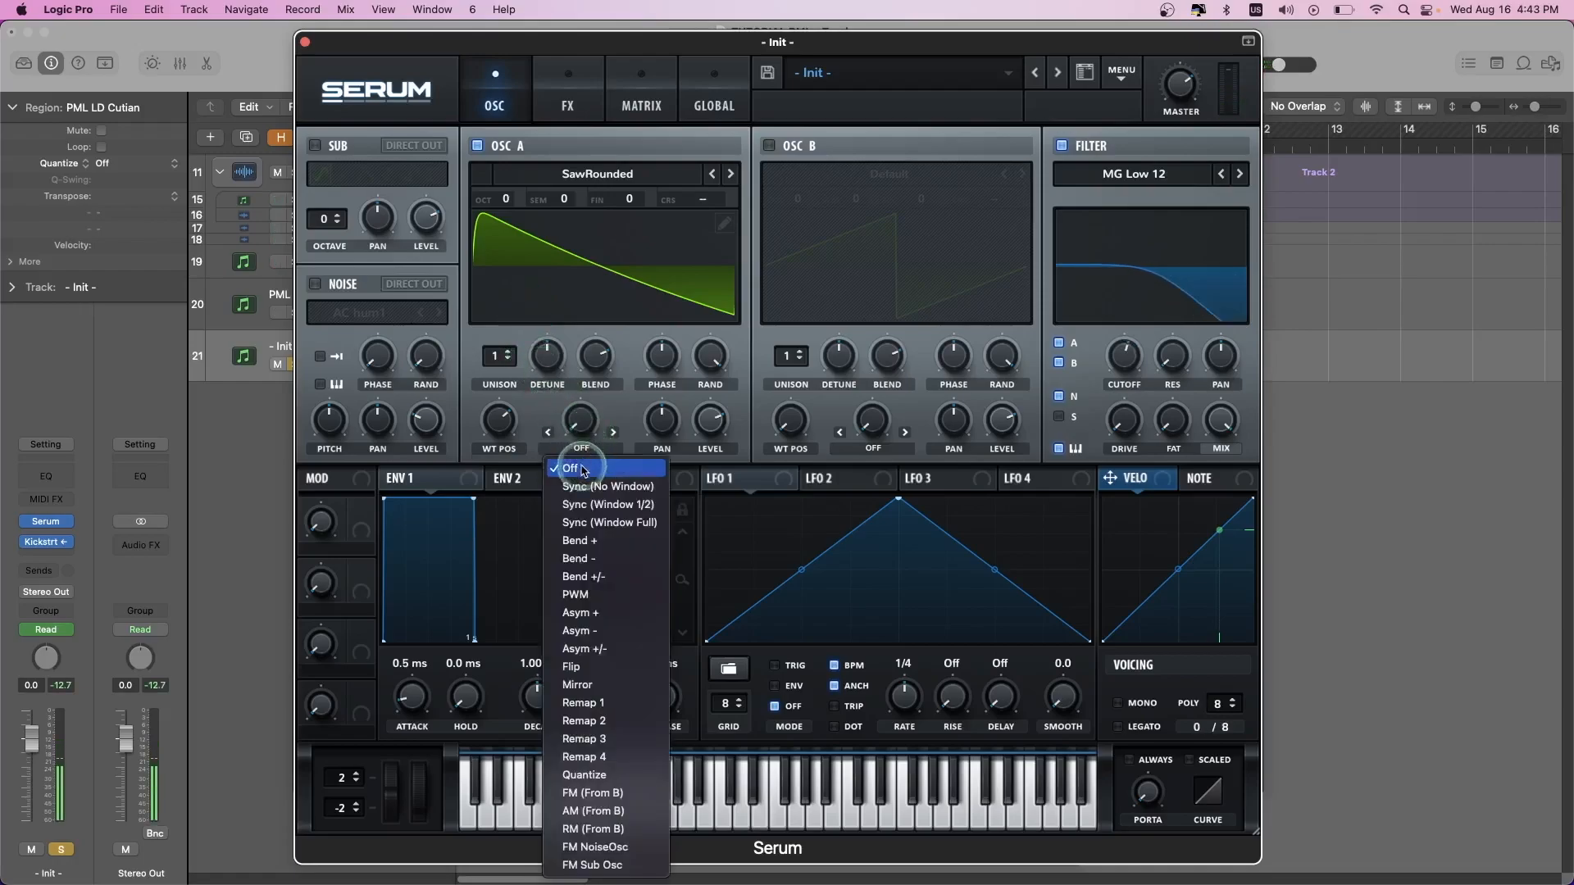
{"action": "left_click", "coordinate": [591, 543]}
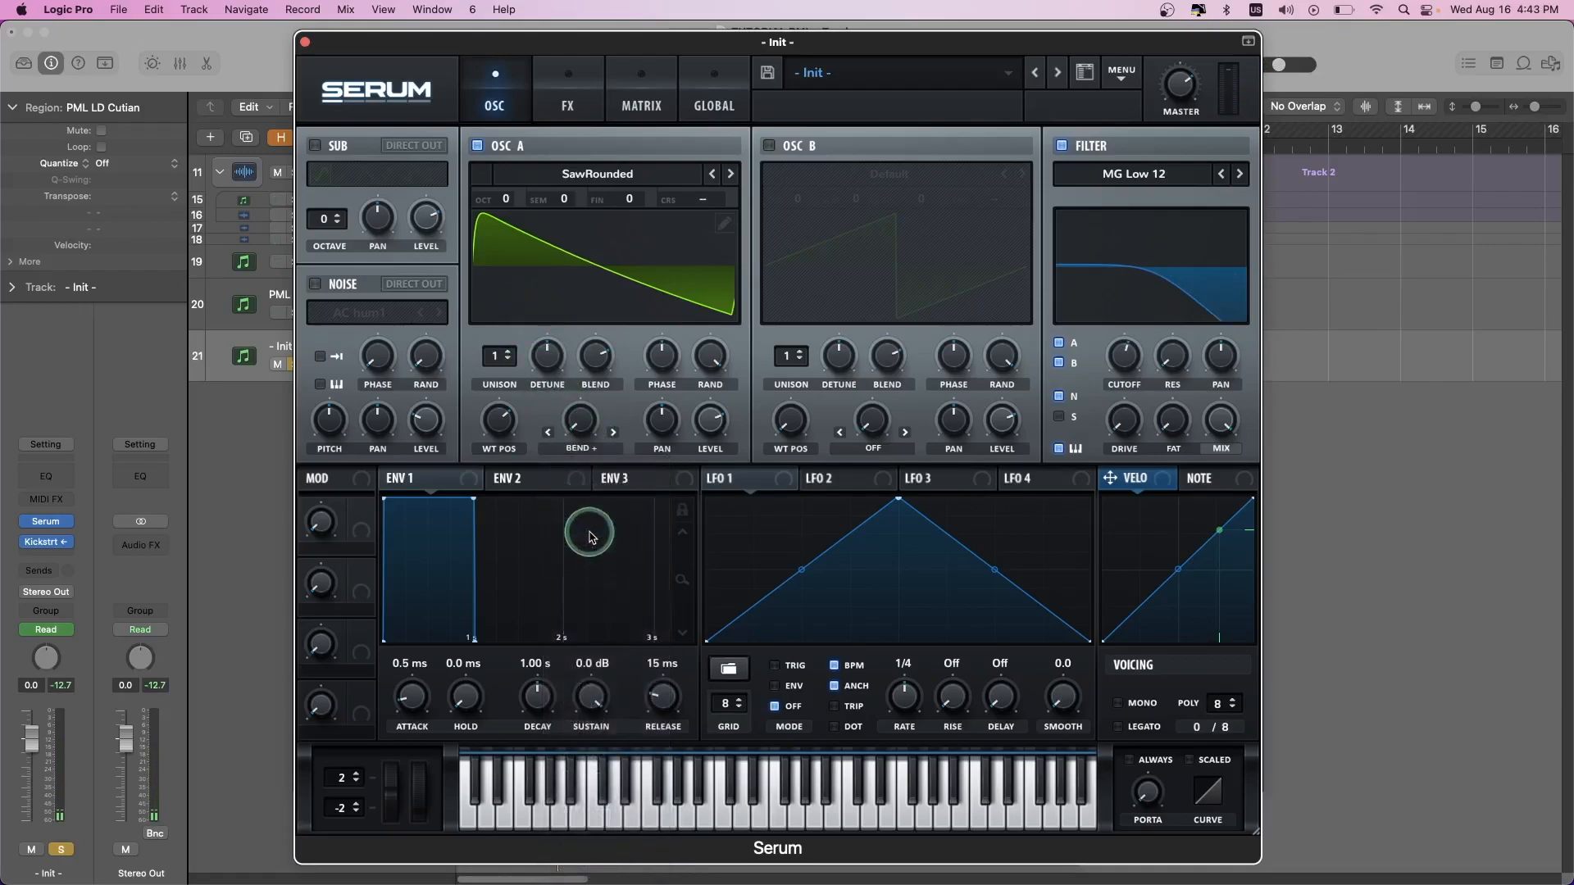
{"action": "left_click_drag", "start_coordinate": [582, 420], "coordinate": [585, 384]}
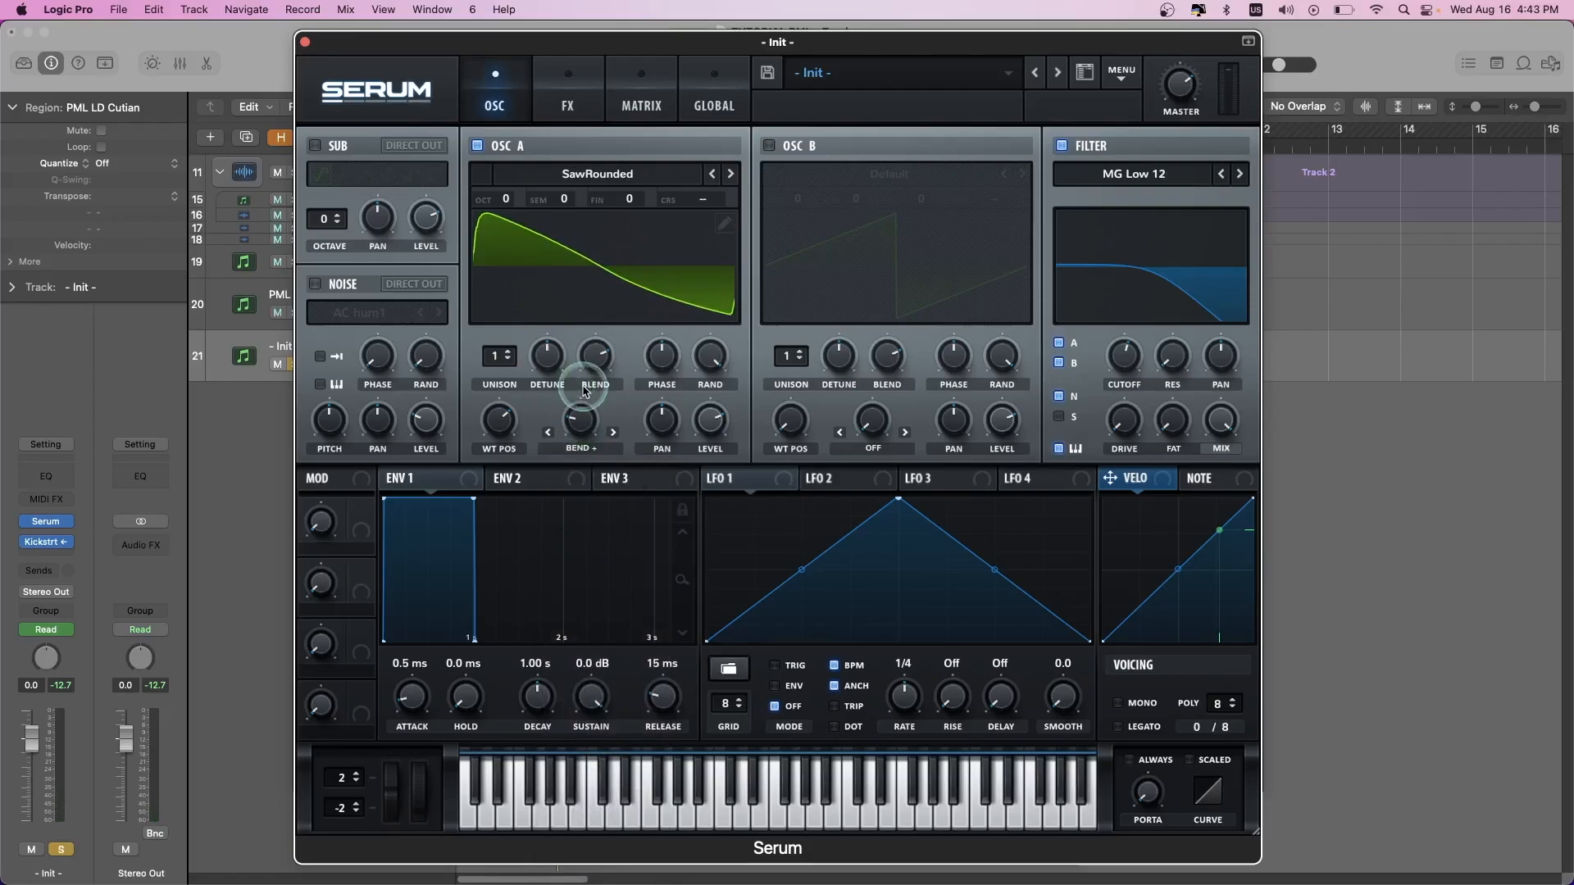
{"action": "key", "text": "space"}
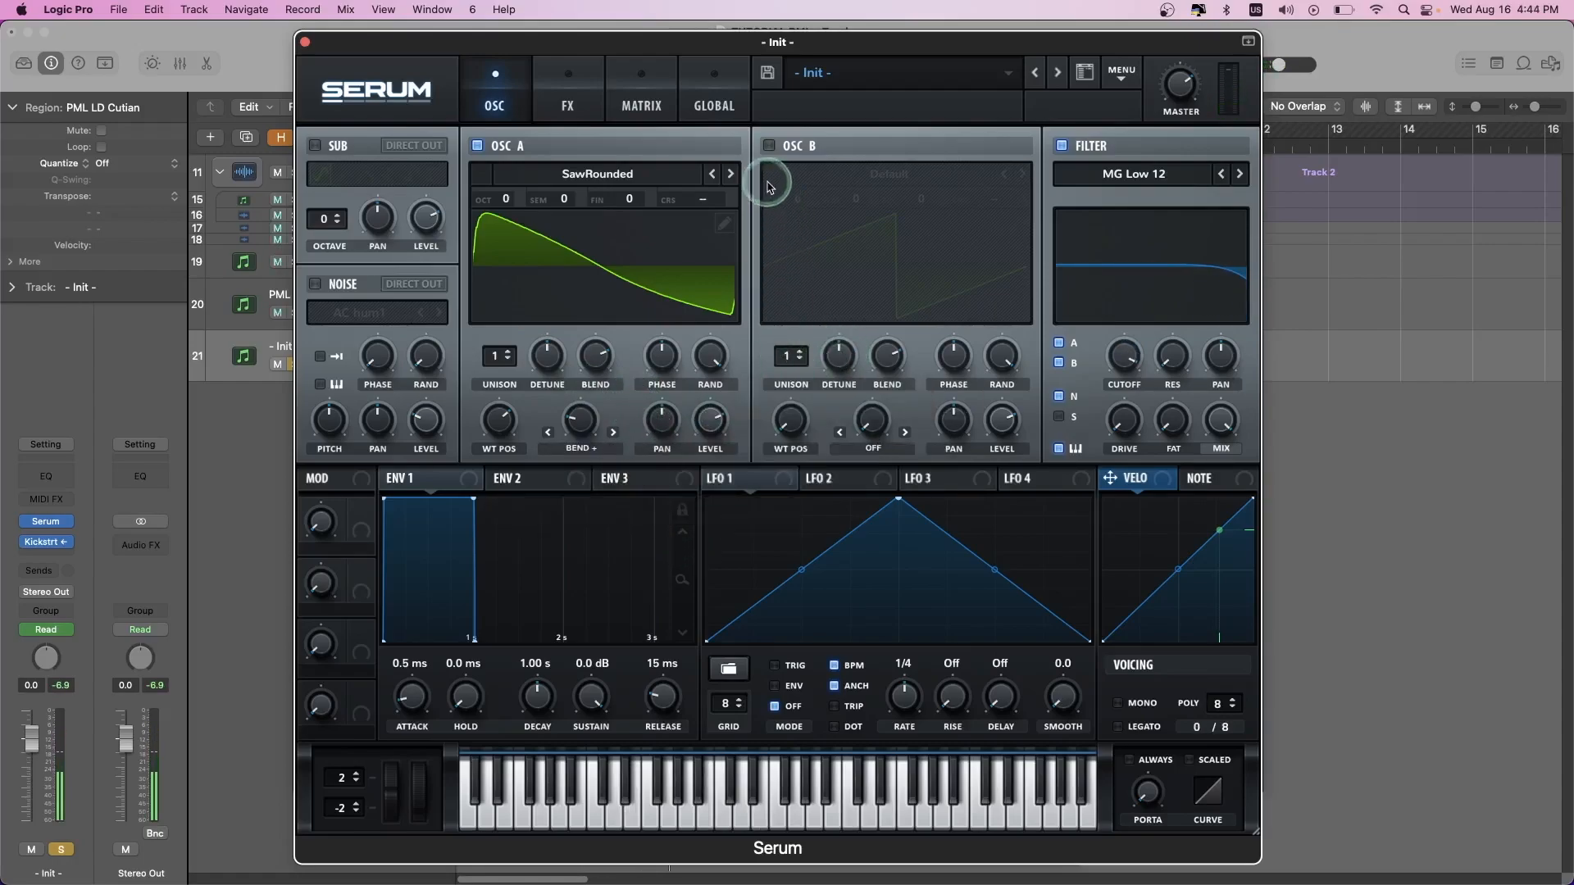
- Enable oscillator B with the analog Basic Shapes wavetable and raise its octave to +1
{"action": "left_click", "coordinate": [769, 147]}
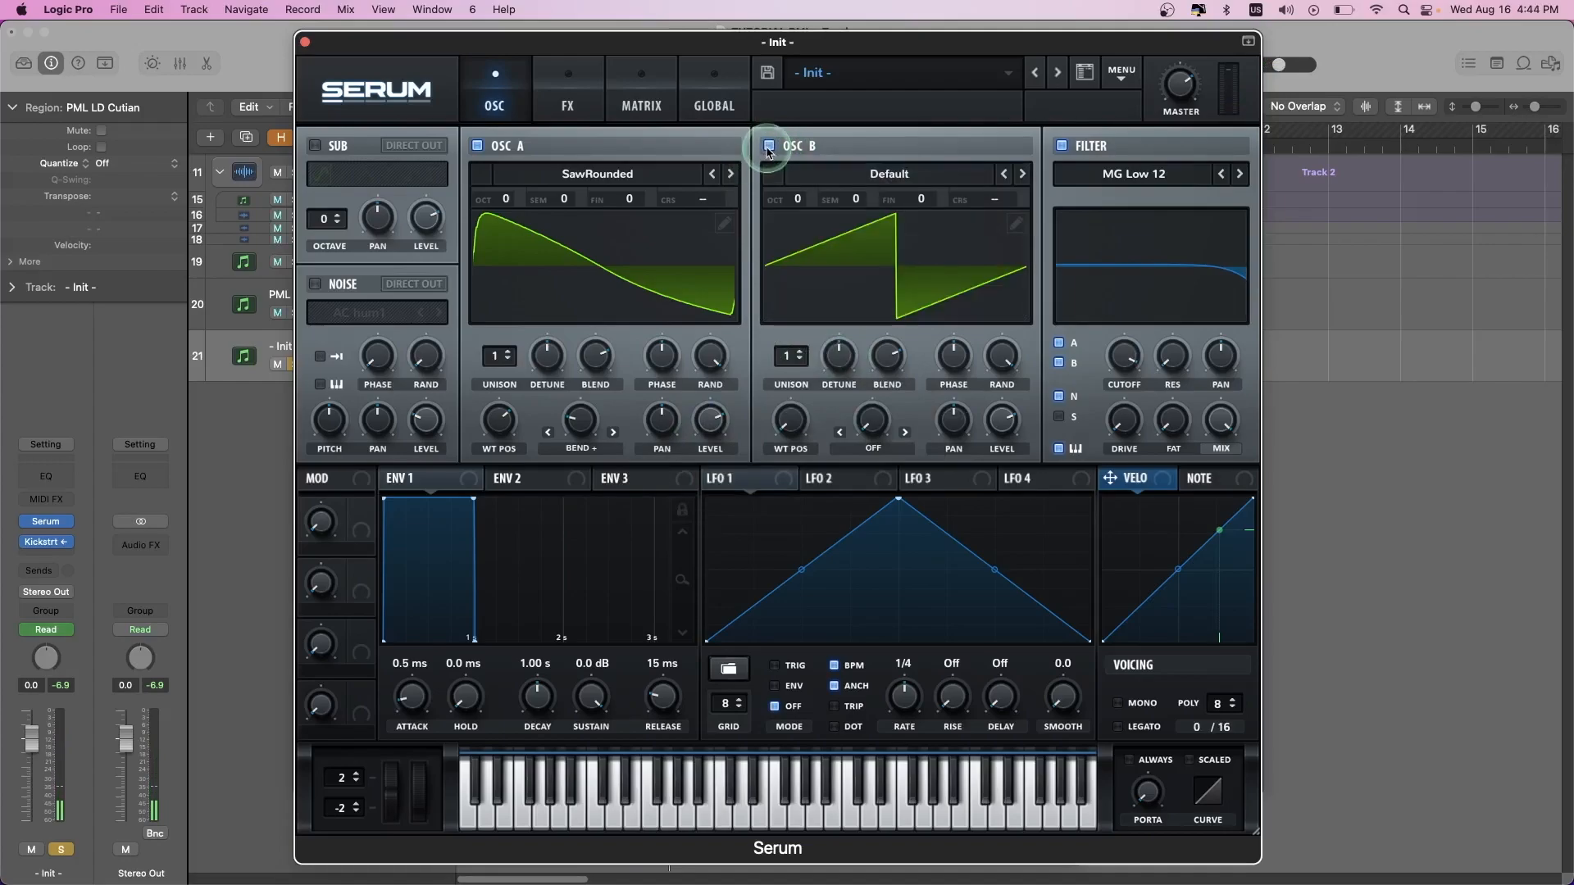
{"action": "left_click", "coordinate": [828, 172]}
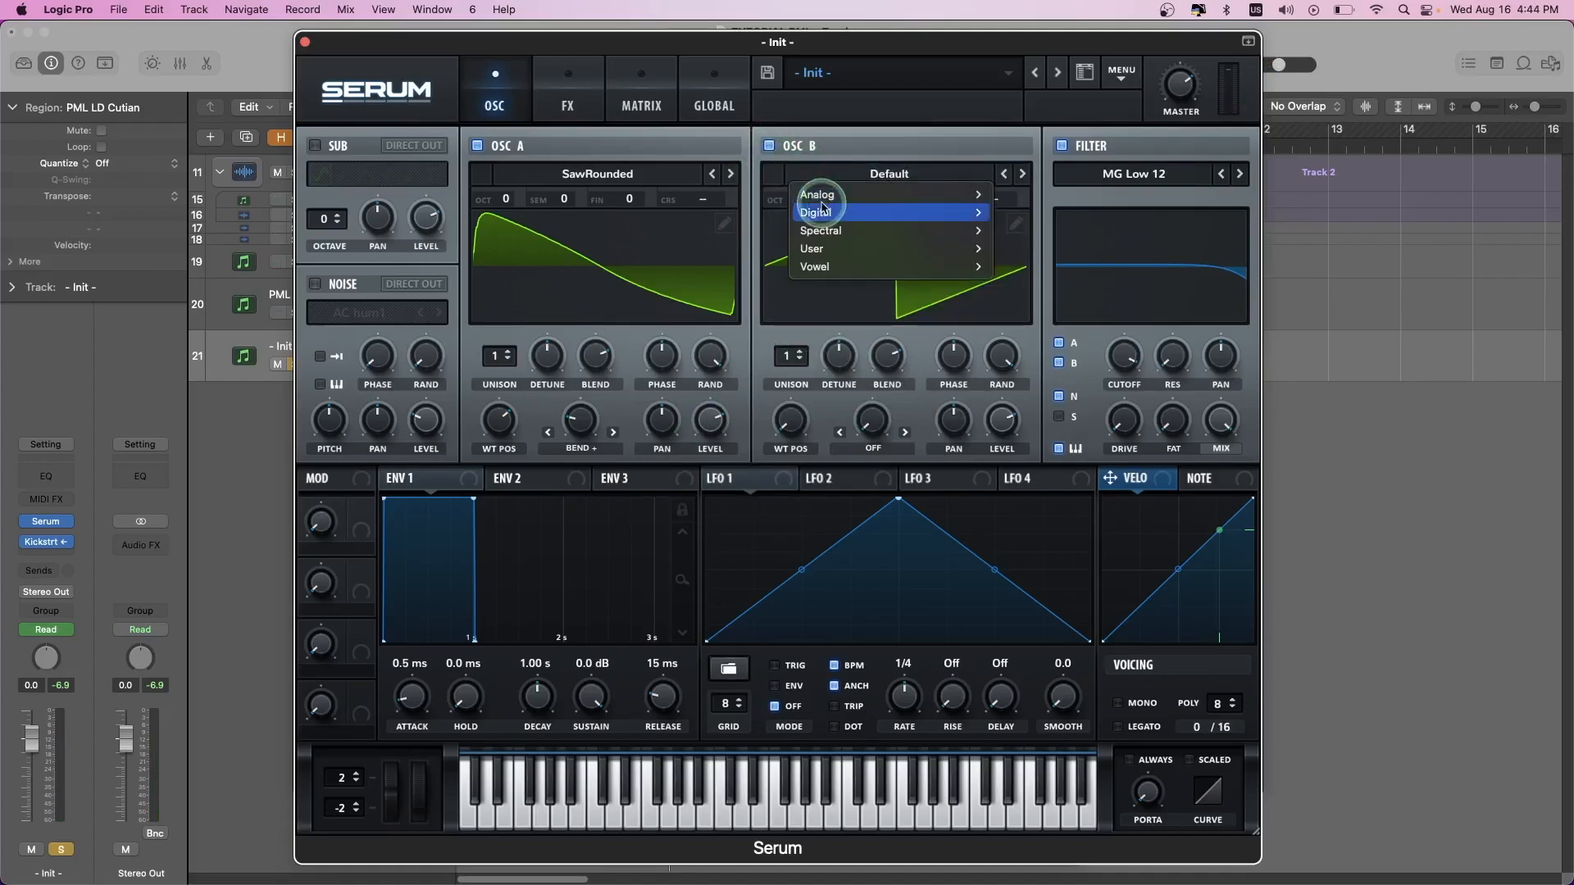
{"action": "mouse_move", "coordinate": [942, 194]}
{"action": "left_click", "coordinate": [1050, 218]}
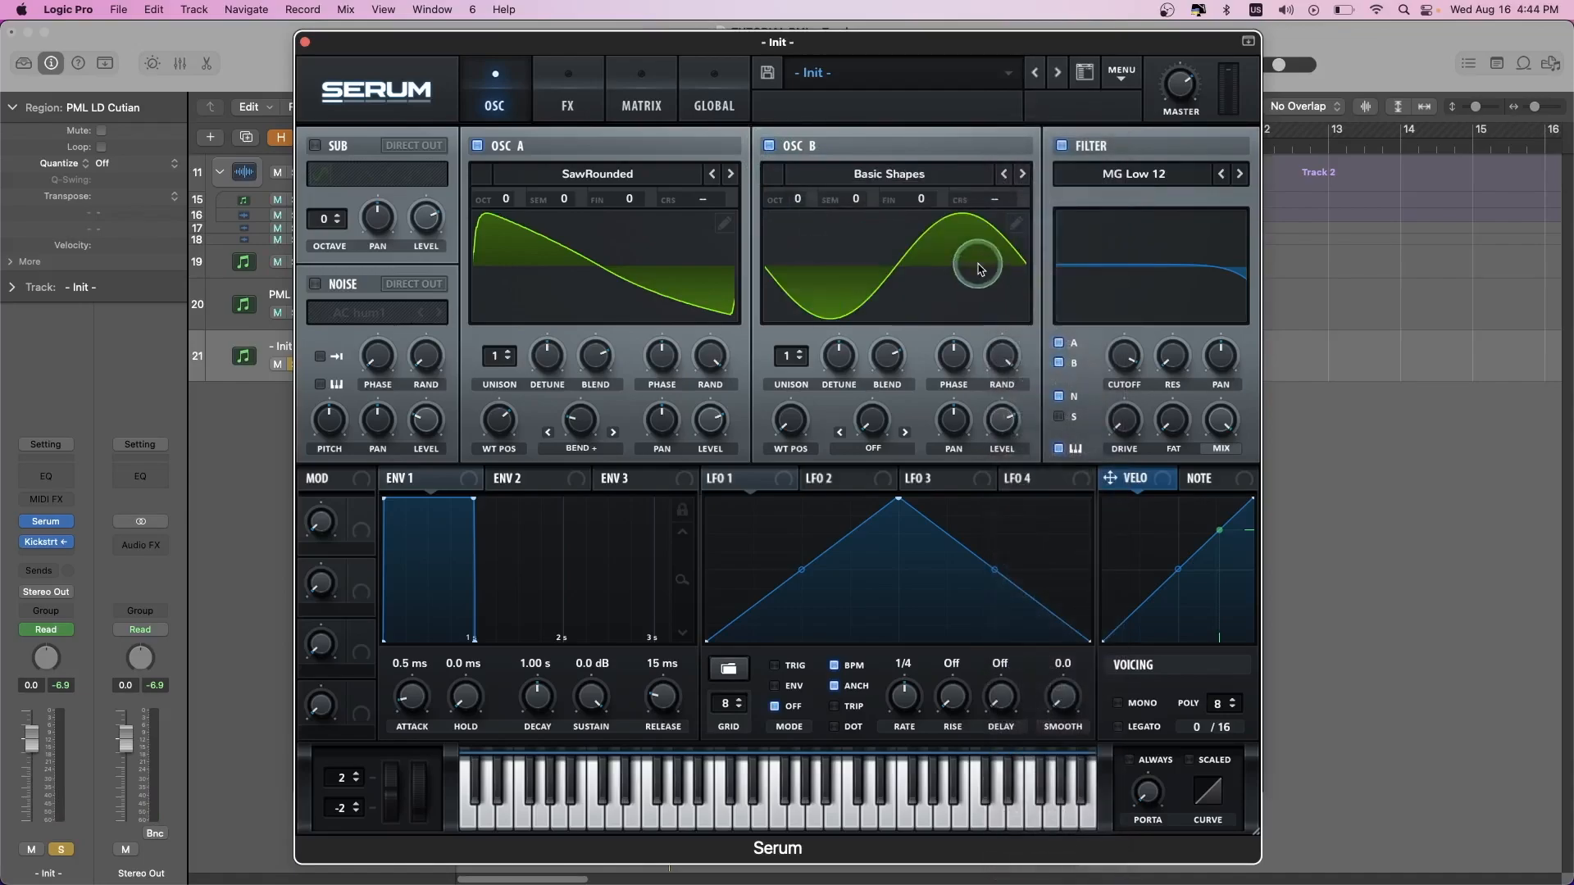
{"action": "left_click_drag", "start_coordinate": [806, 208], "coordinate": [800, 174]}
{"action": "key", "text": "space"}
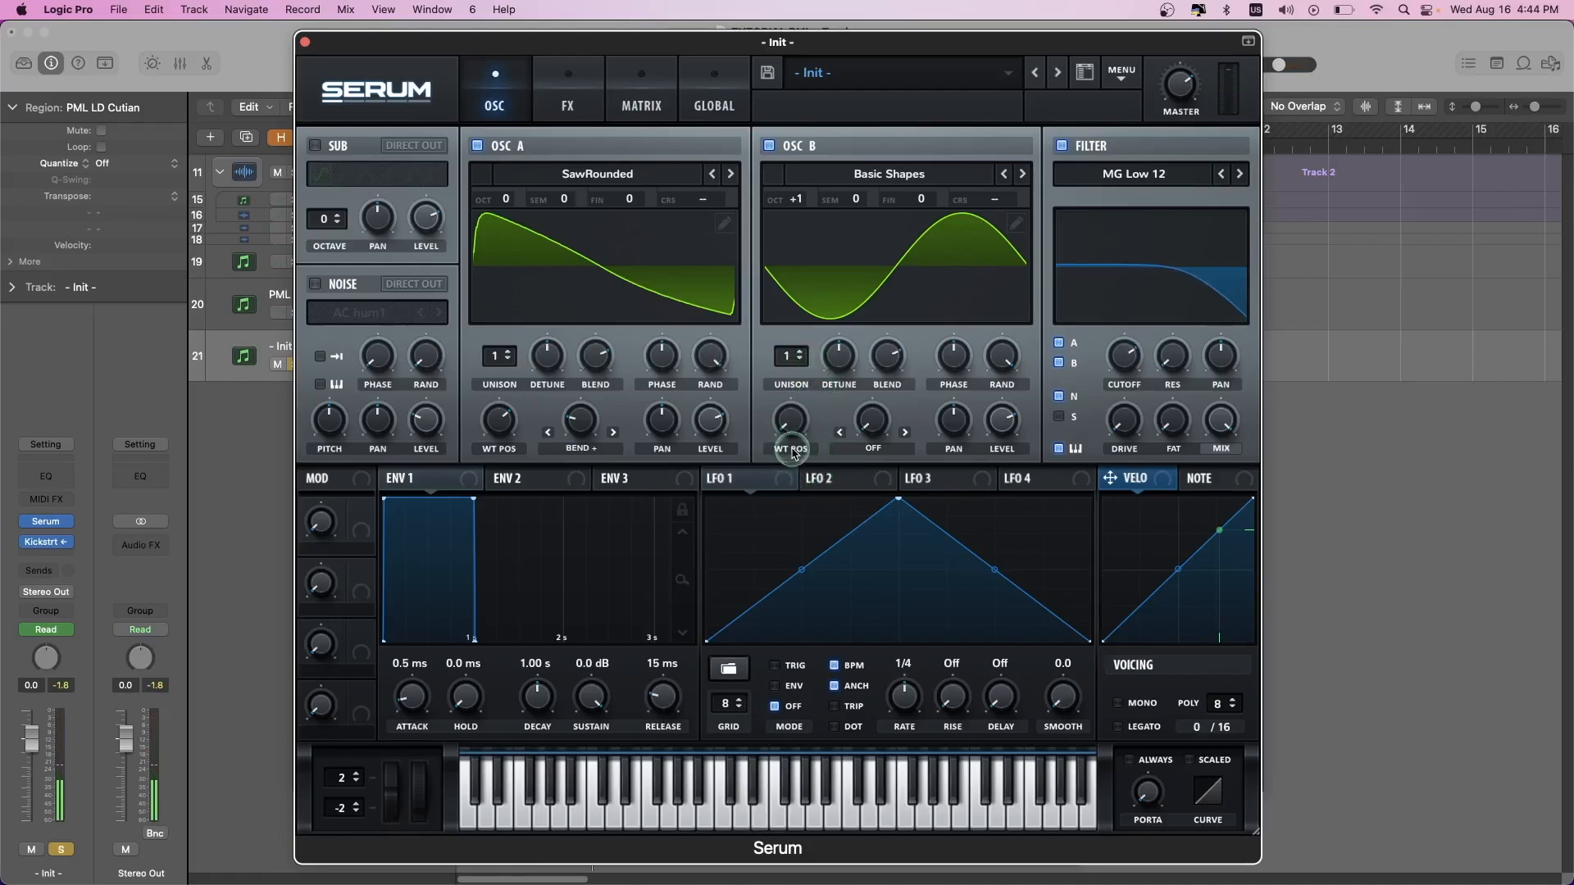
- Raise oscillator B's wavetable position to the square shape and apply the Asym + warp at 65
{"action": "left_click_drag", "start_coordinate": [789, 423], "coordinate": [788, 385]}
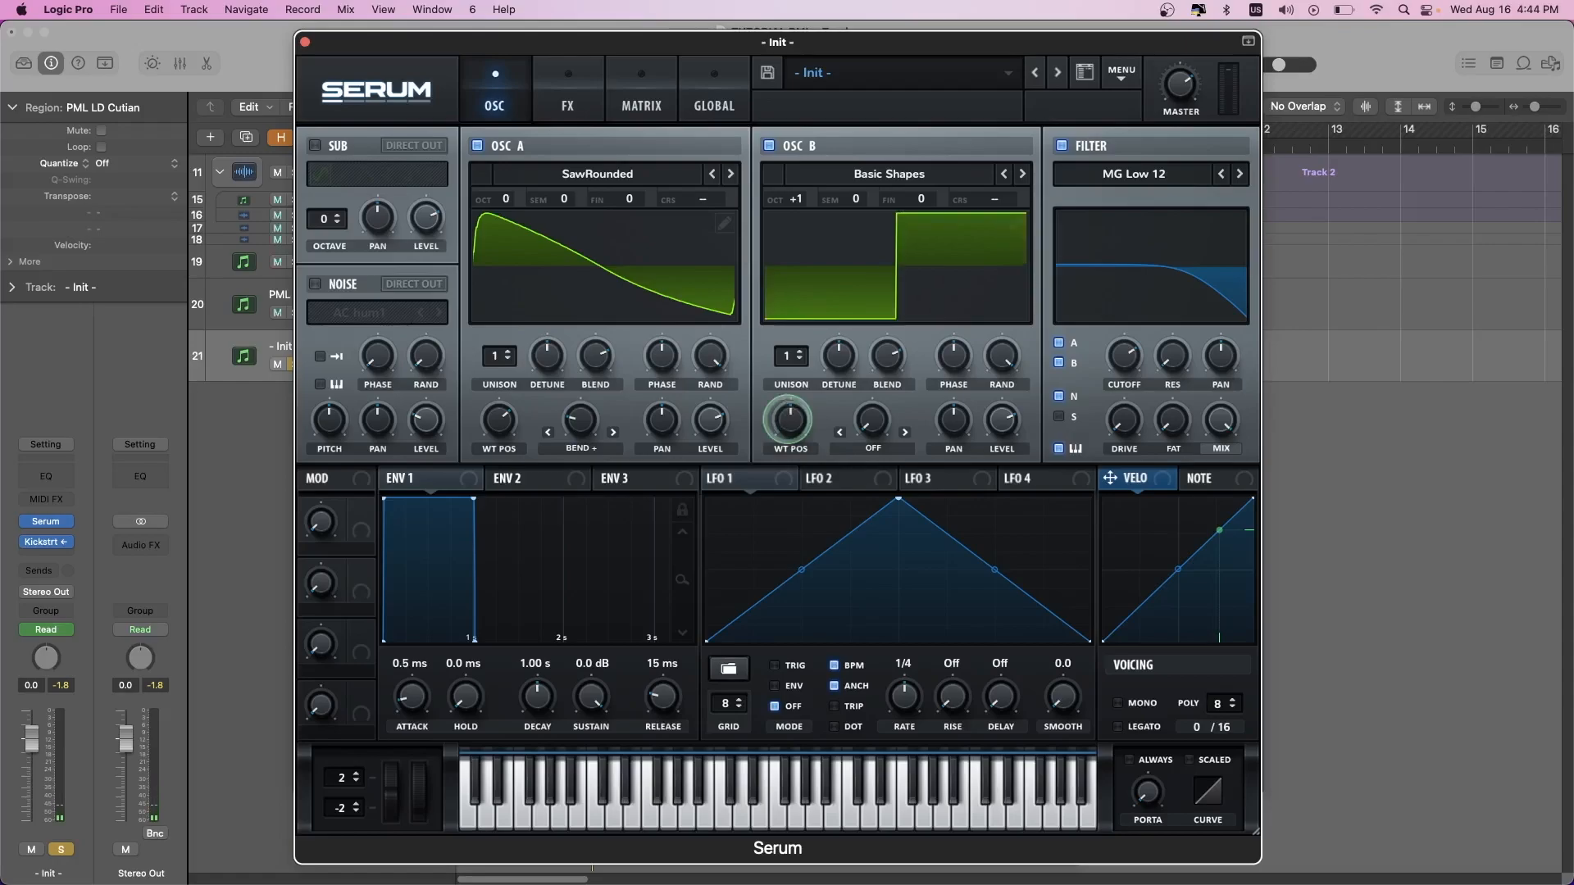
{"action": "left_click", "coordinate": [874, 448]}
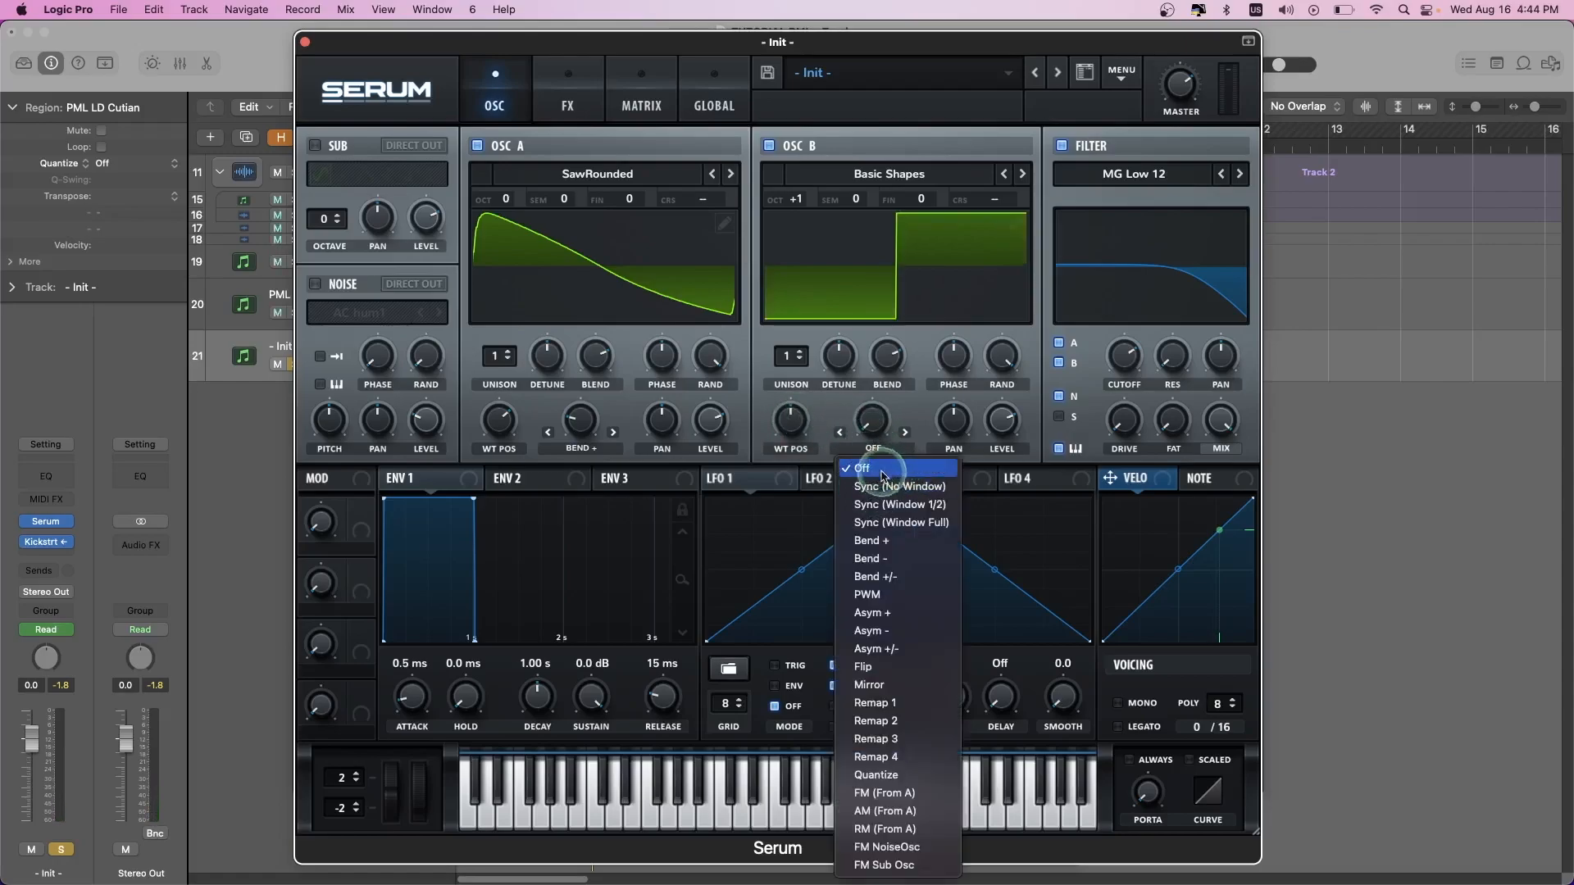
{"action": "left_click", "coordinate": [870, 614]}
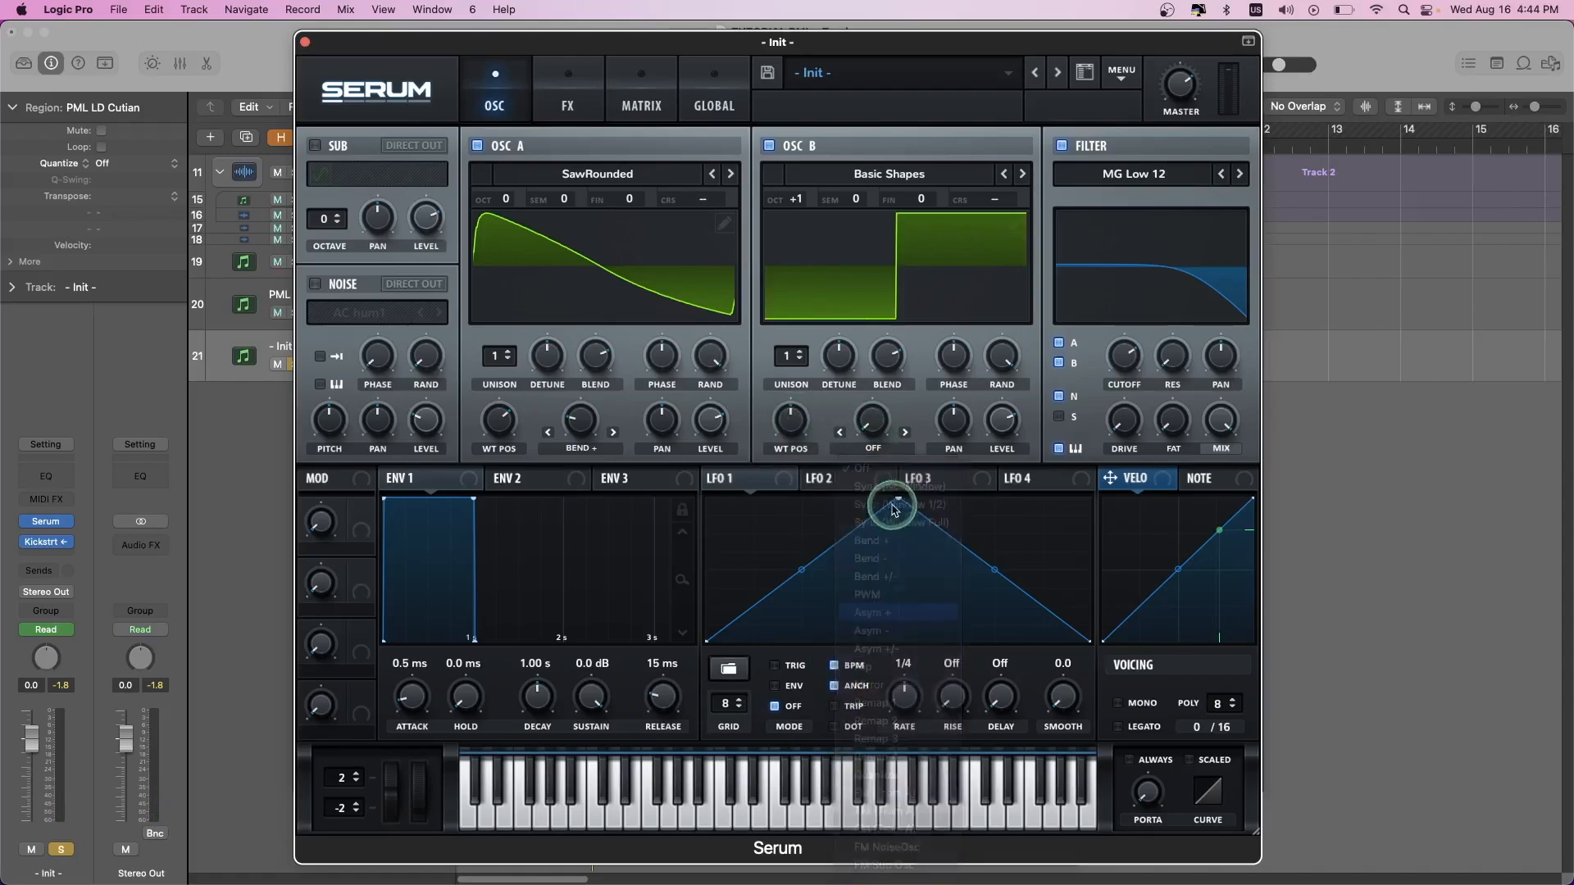
{"action": "left_click", "coordinate": [874, 420]}
{"action": "type", "text": "6"}
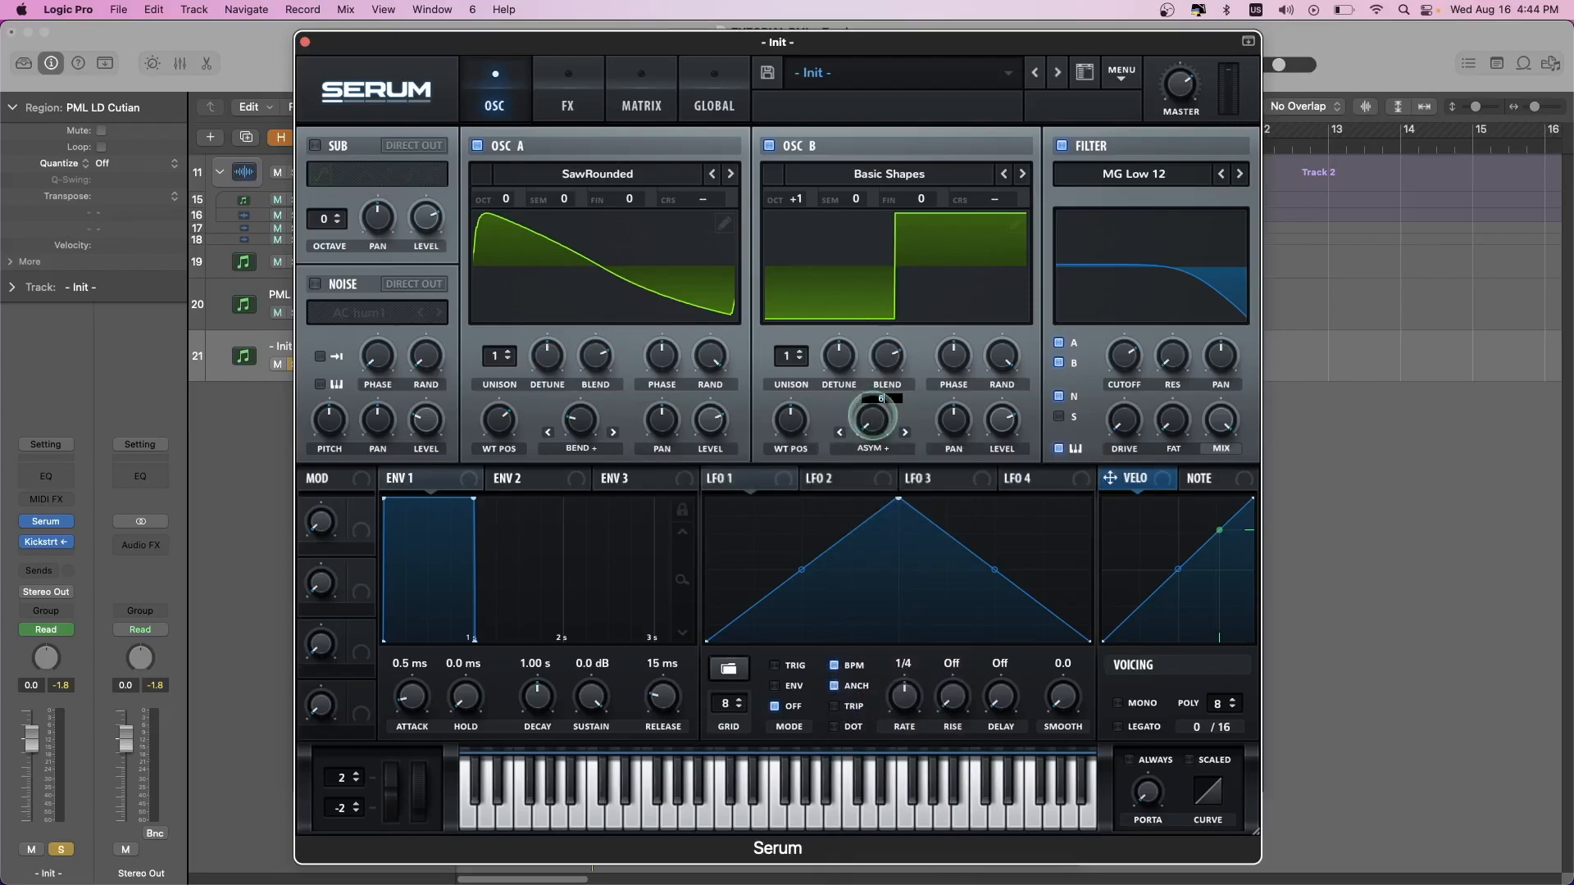
{"action": "type", "text": "5"}
{"action": "key", "text": "Return"}
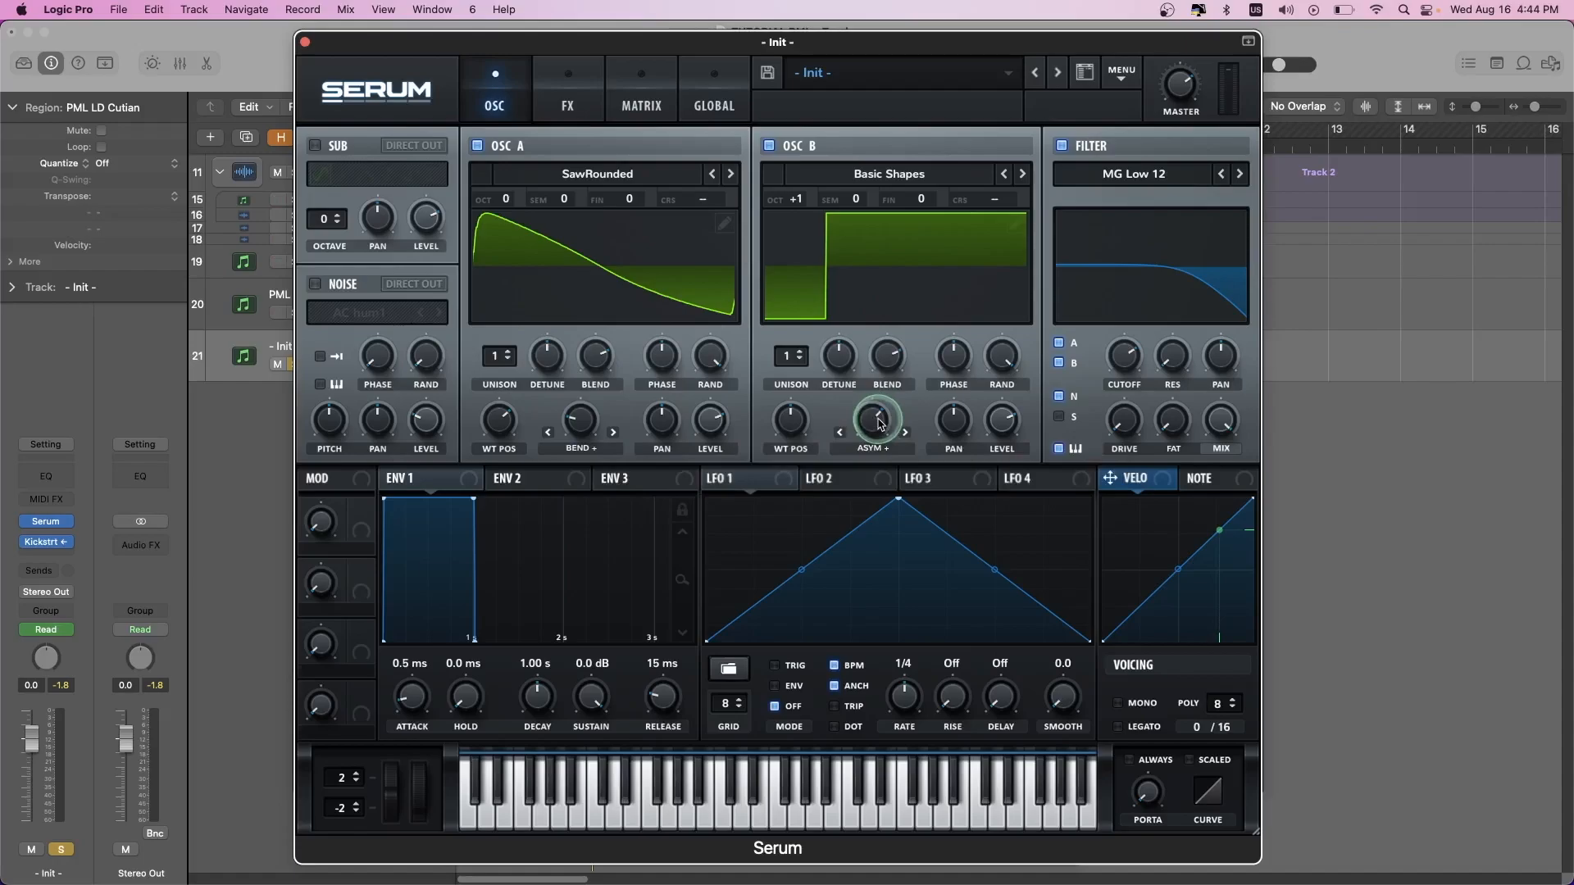
- Lower oscillator B's level to 19%
{"action": "left_click", "coordinate": [1004, 415]}
{"action": "left_click_drag", "start_coordinate": [998, 433], "coordinate": [993, 444]}
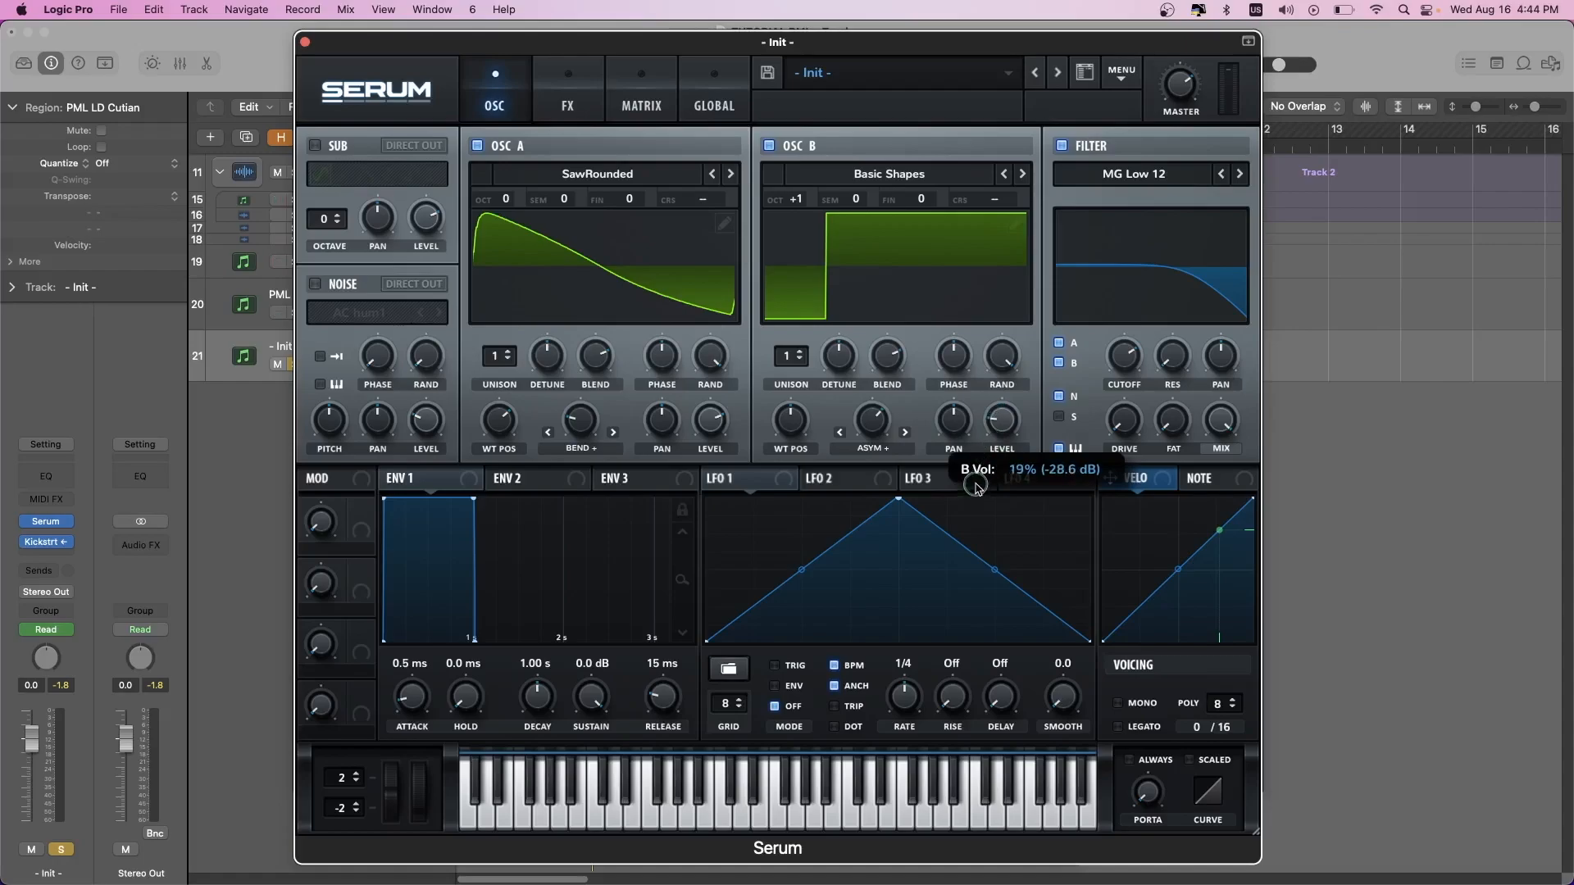
{"action": "left_click_drag", "start_coordinate": [975, 487], "coordinate": [976, 481]}
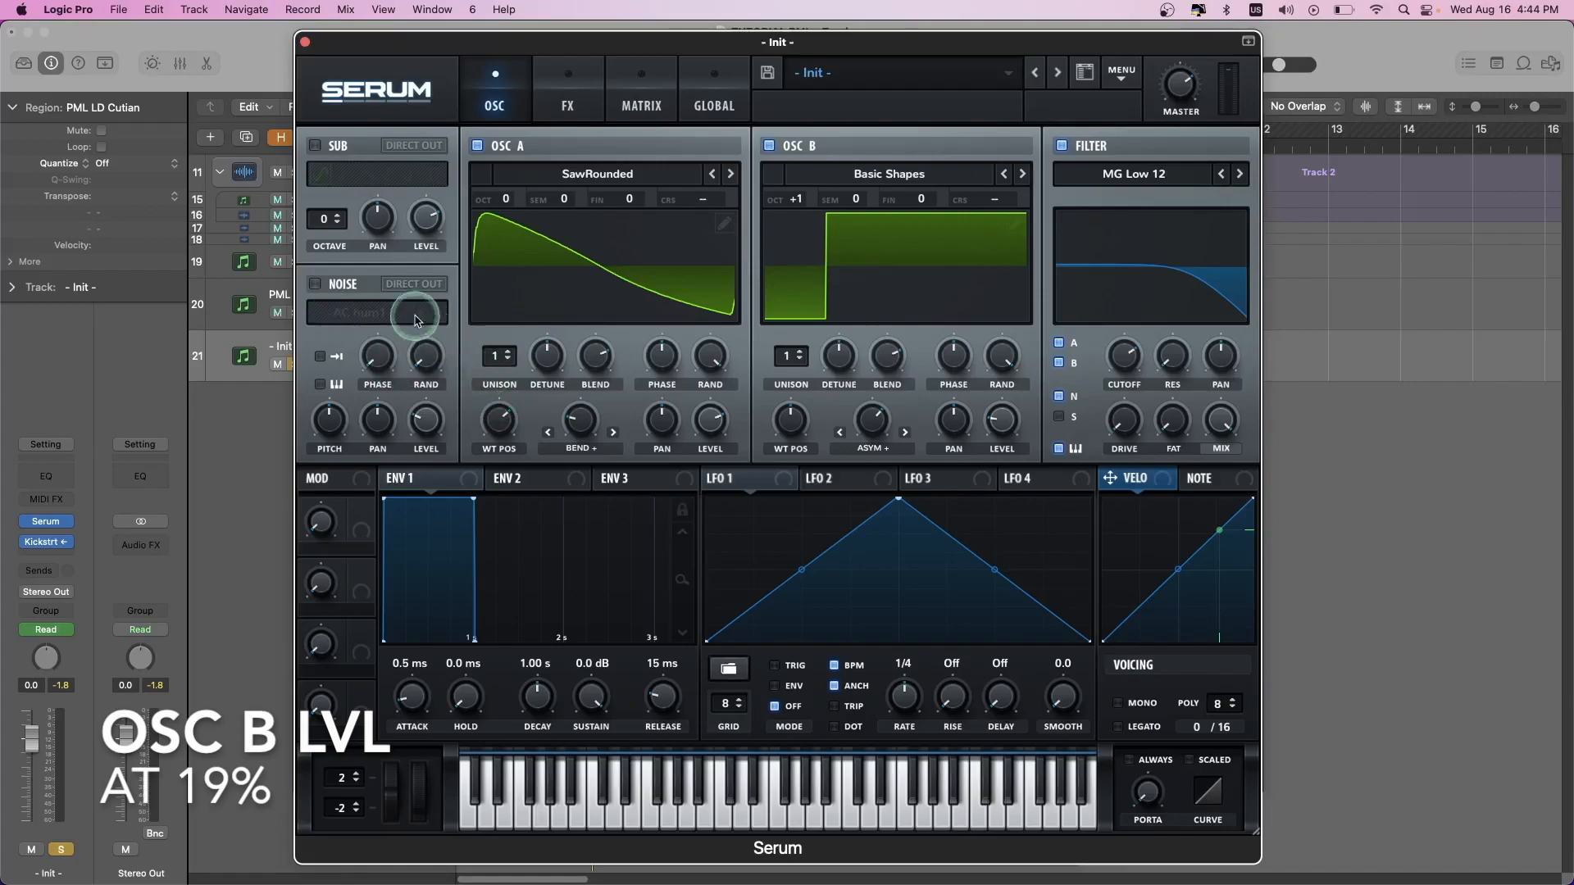
- Enable the noise oscillator with the analog BrightWhite sample and turn its level all the way down
{"action": "left_click", "coordinate": [314, 287]}
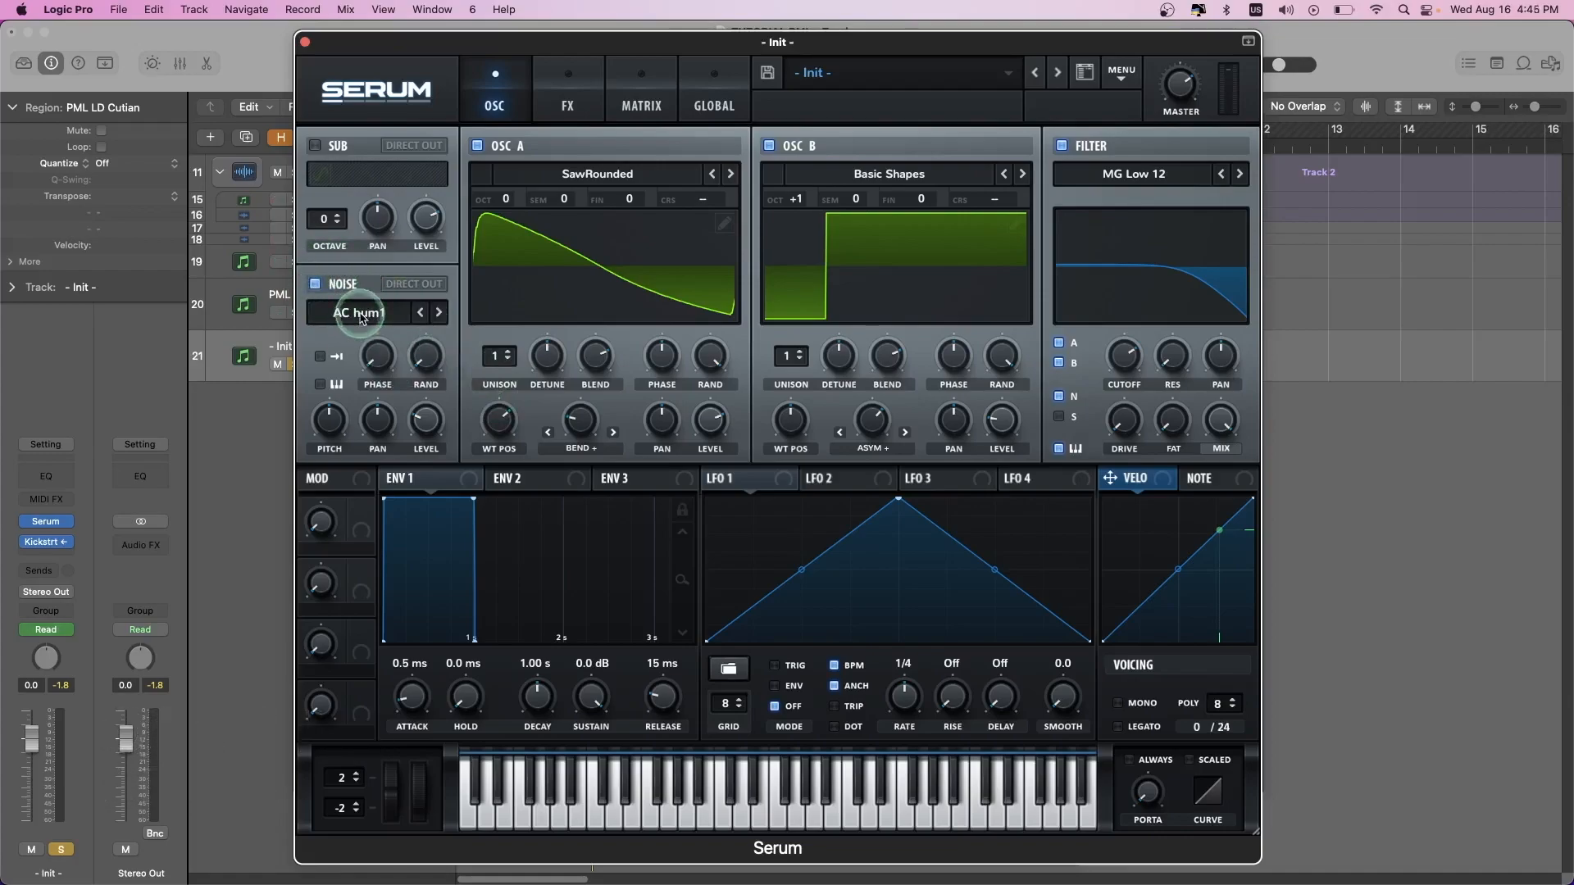
{"action": "left_click", "coordinate": [356, 314]}
{"action": "mouse_move", "coordinate": [361, 344]}
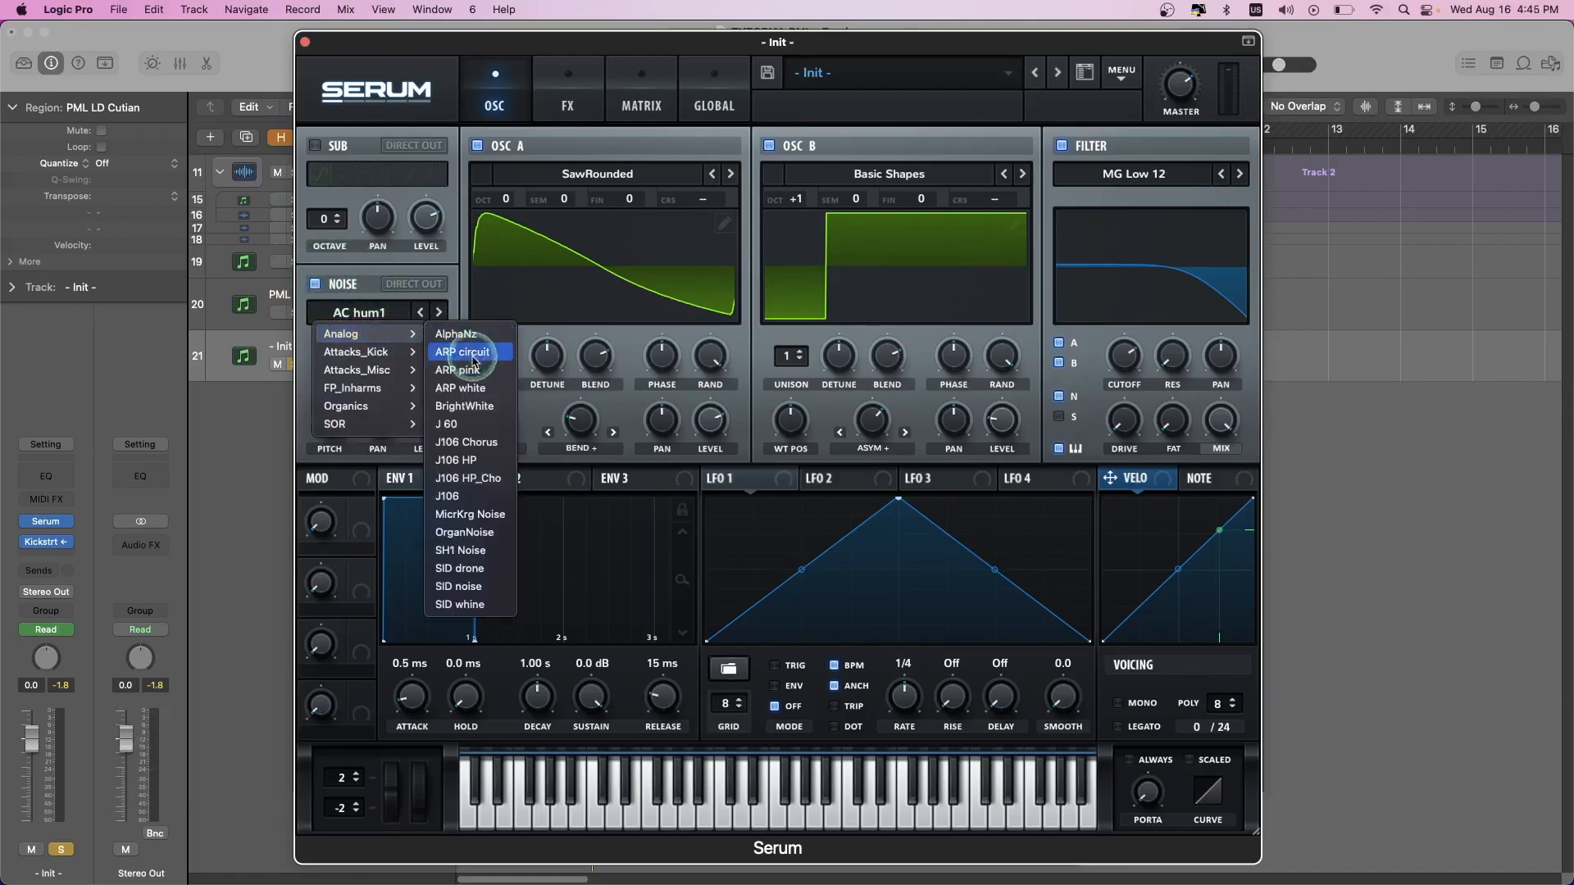
{"action": "left_click", "coordinate": [483, 408]}
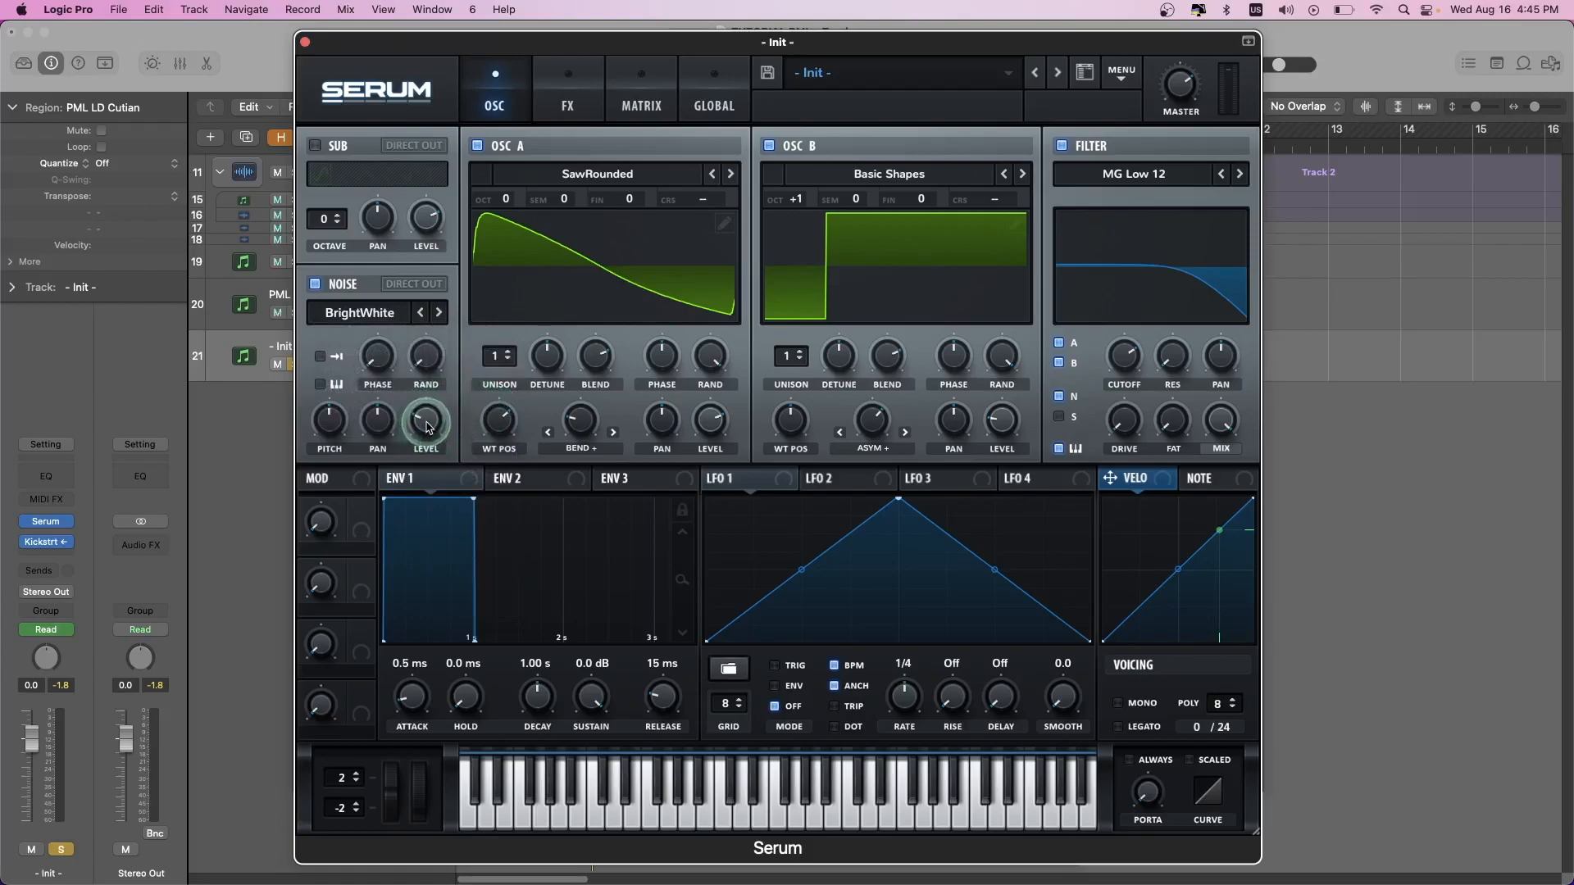
{"action": "mouse_move", "coordinate": [426, 430]}
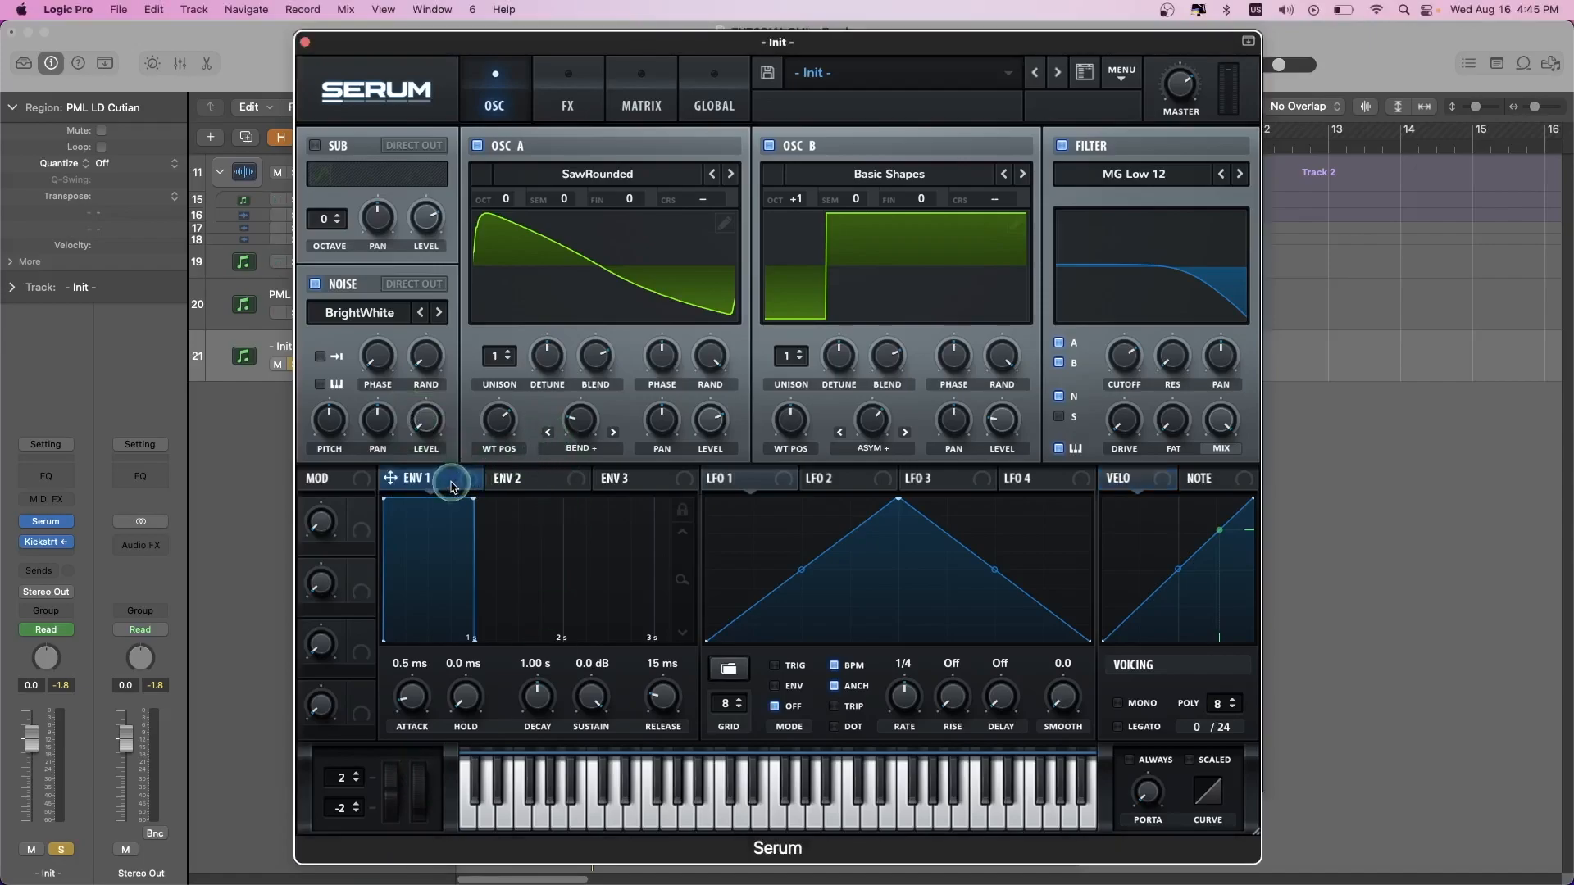
- Set Envelope 1's attack to 15 ms and release to 1.05 s, and make the release curve steeper
{"action": "mouse_move", "coordinate": [411, 666]}
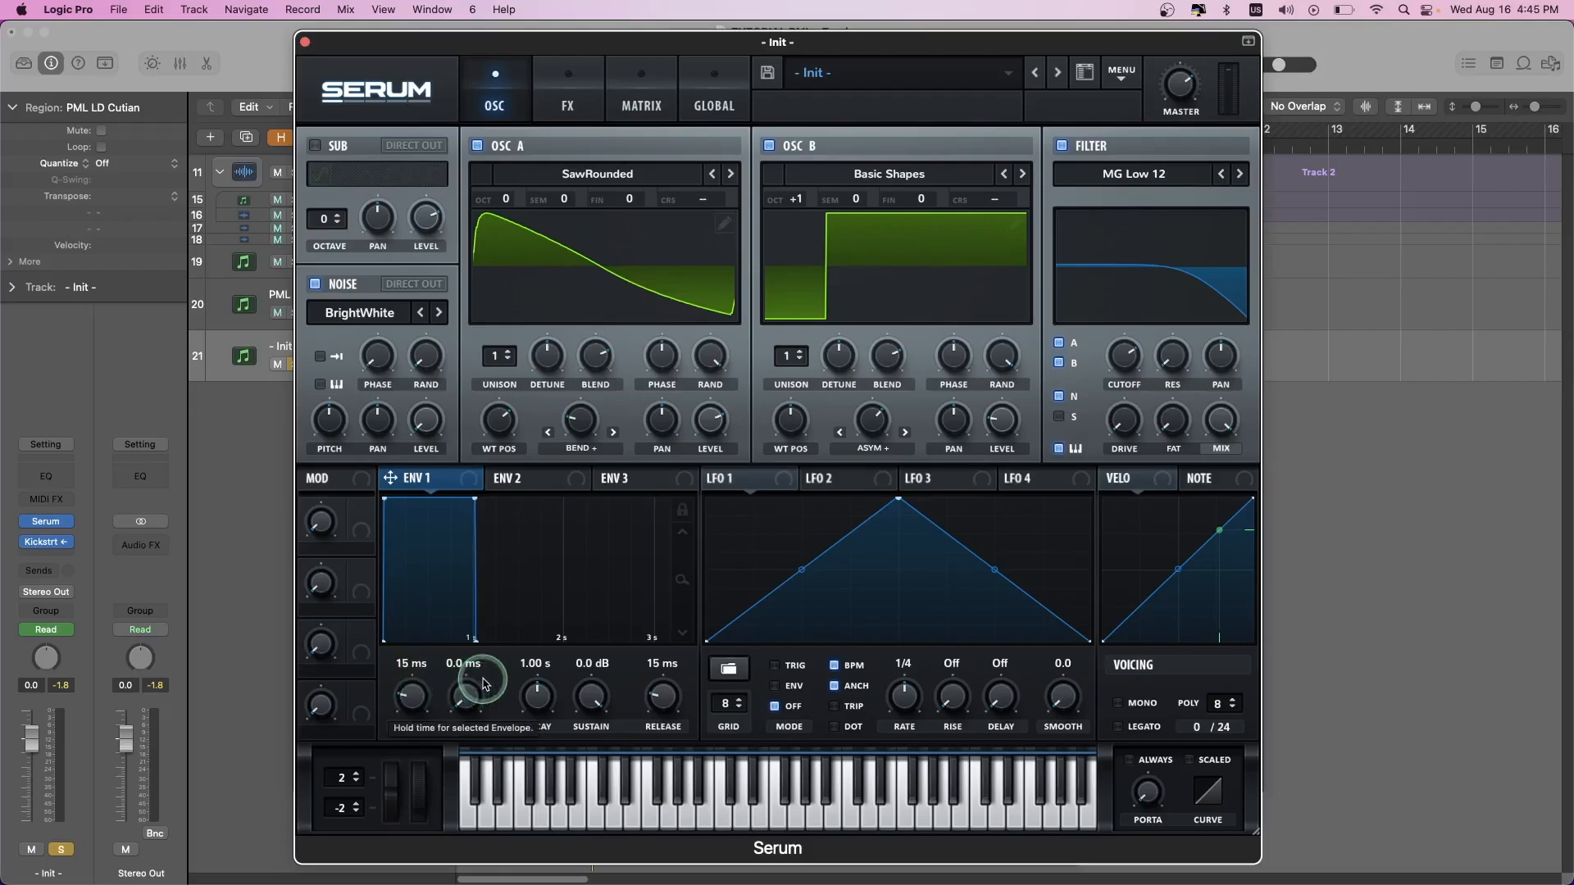
{"action": "left_click", "coordinate": [655, 666]}
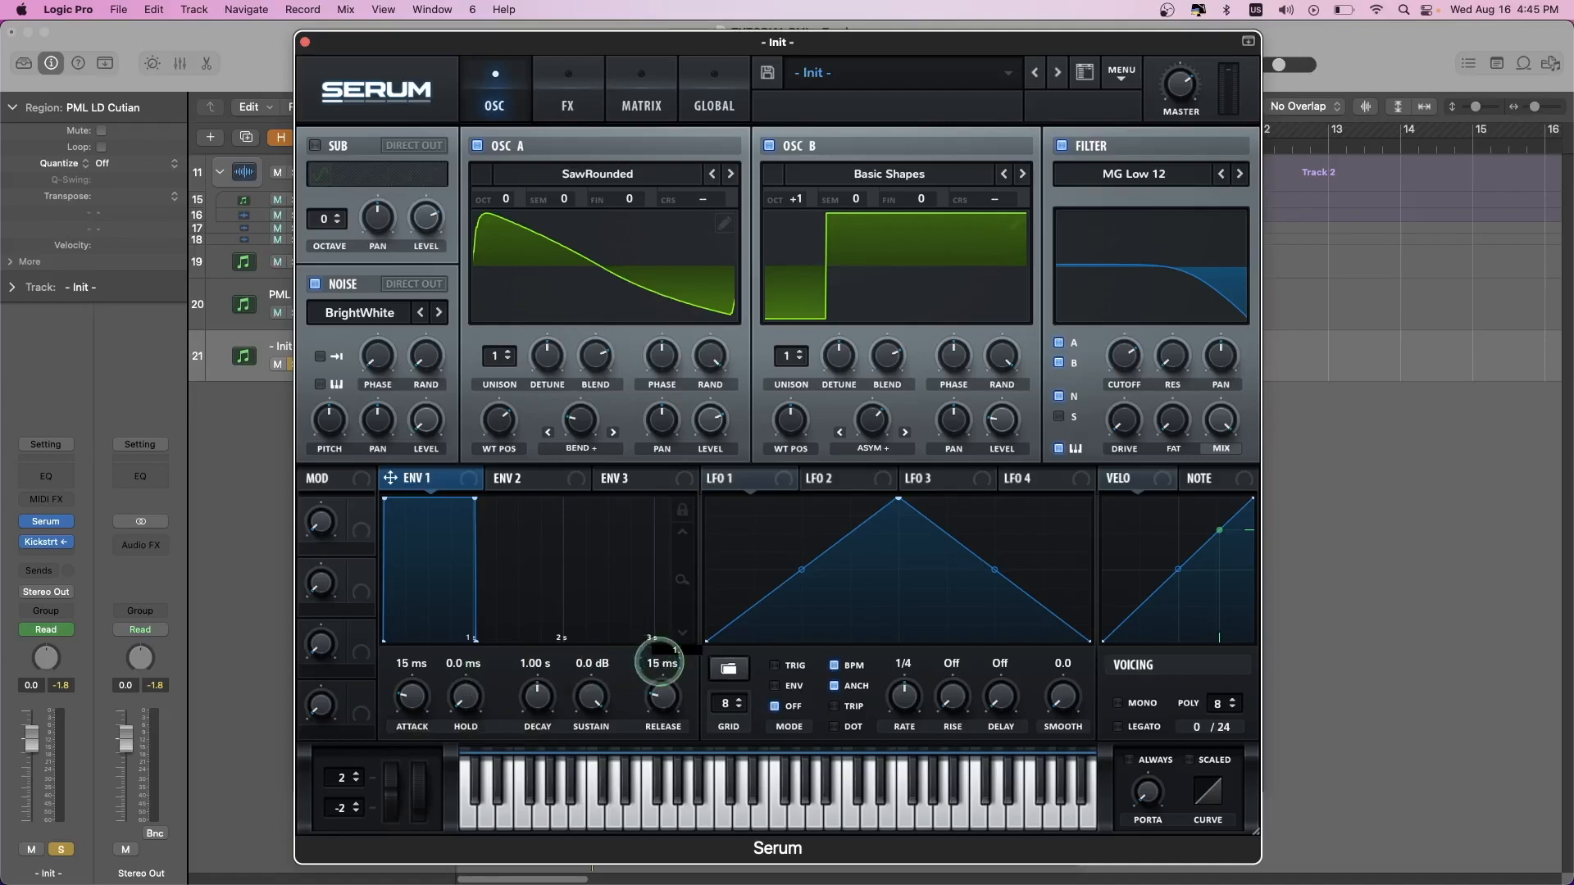
{"action": "key", "text": "Return"}
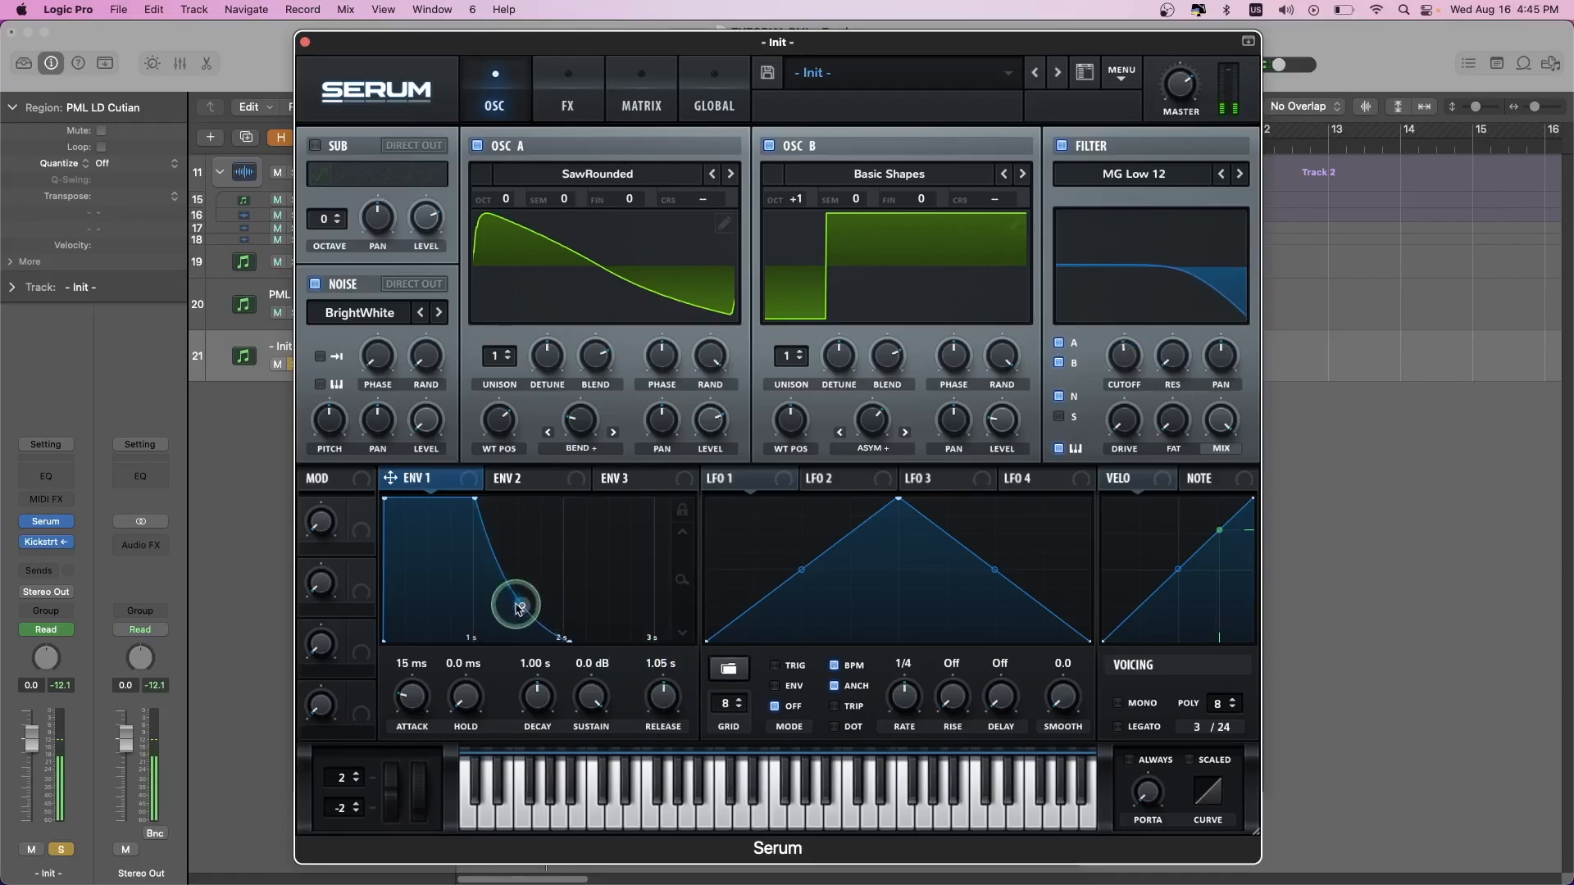
{"action": "left_click_drag", "start_coordinate": [516, 617], "coordinate": [651, 612]}
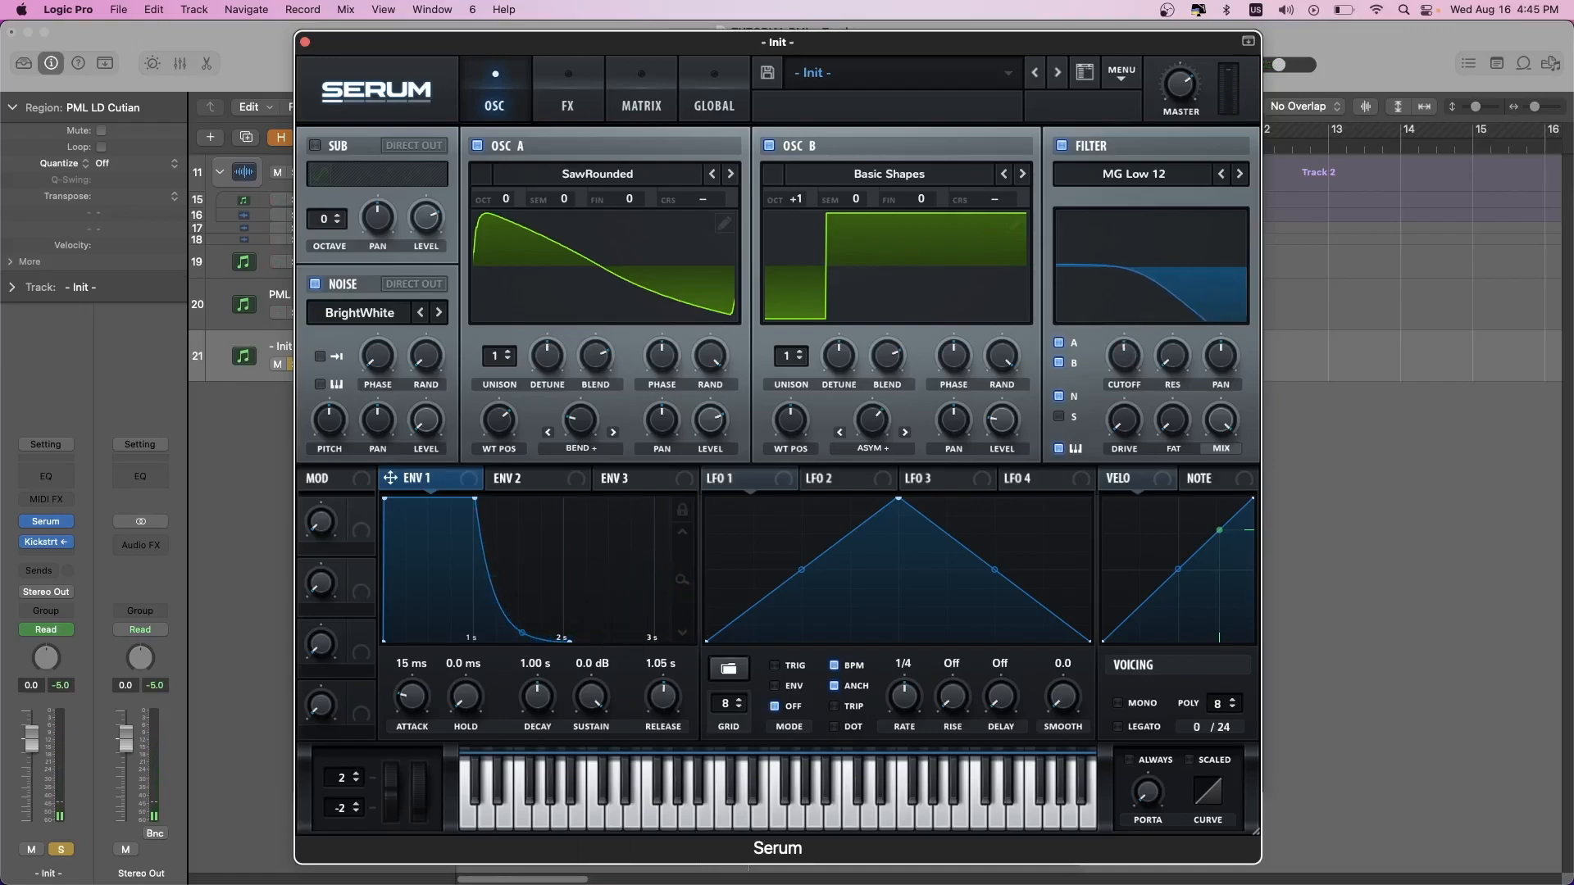
- Set Envelope 2's attack to 0.0 ms and release to 454 ms, and steepen its release curve
{"action": "left_click", "coordinate": [552, 484]}
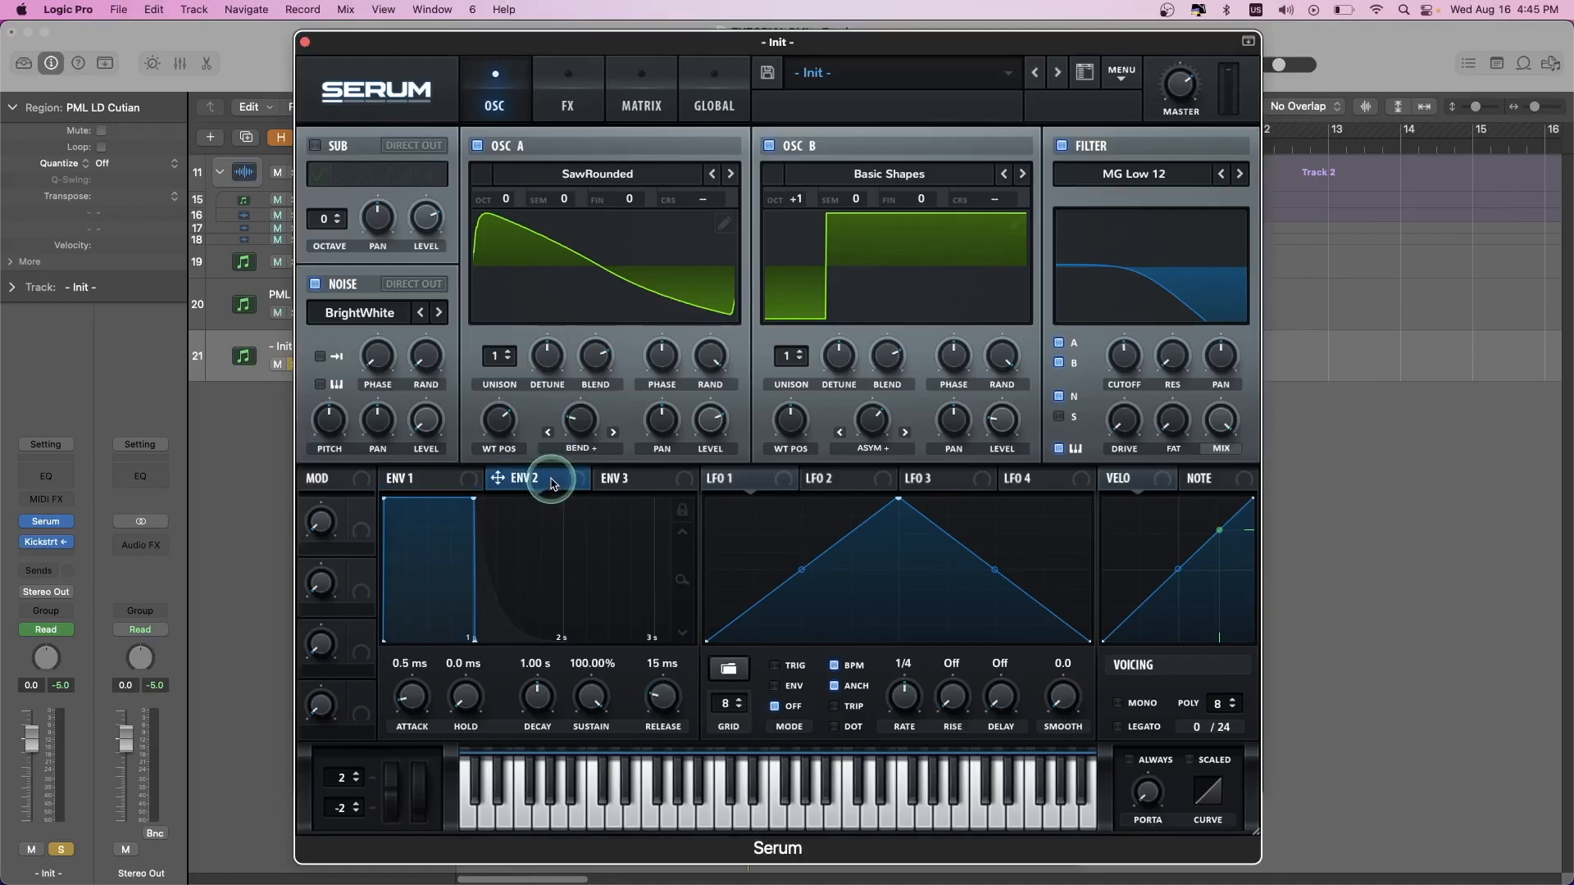
{"action": "double_click", "coordinate": [417, 666]}
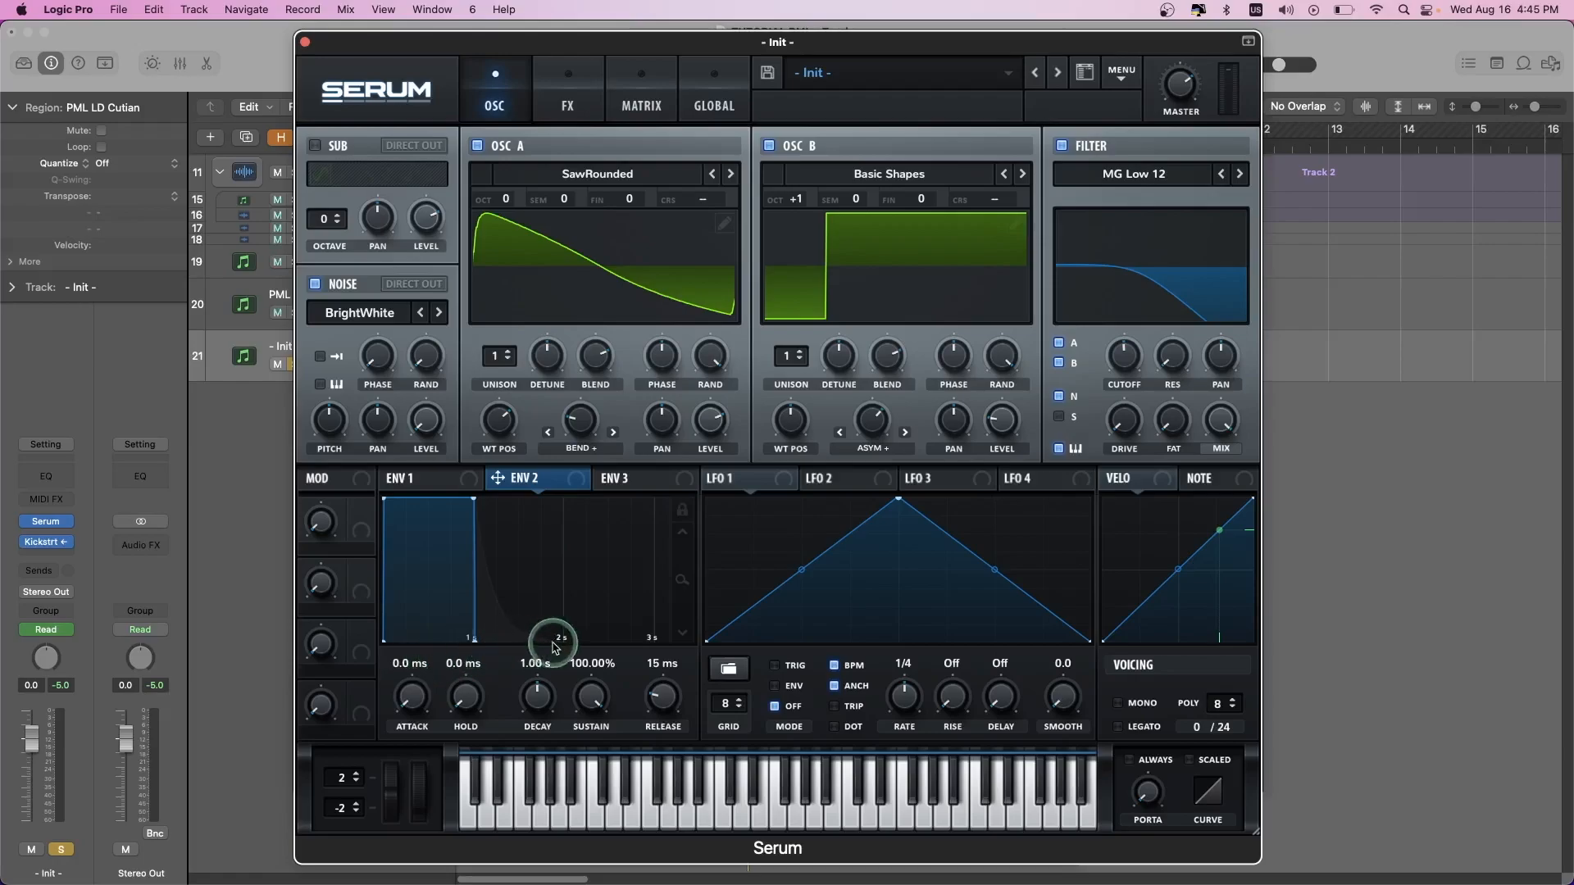
{"action": "double_click", "coordinate": [661, 664]}
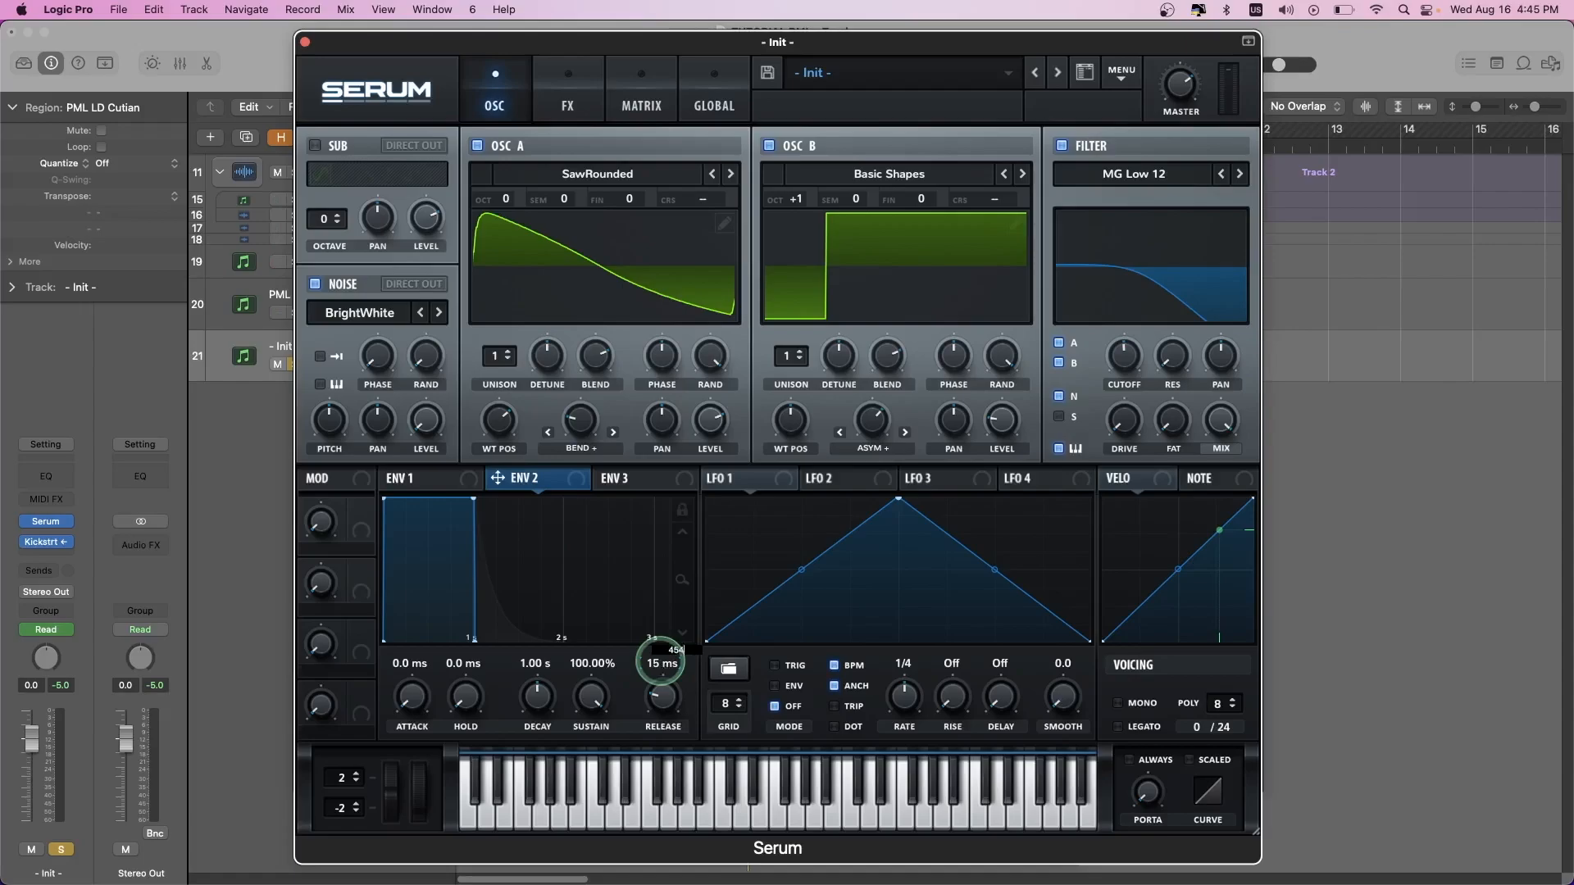
{"action": "type", "text": "454 m"}
{"action": "key", "text": "Return"}
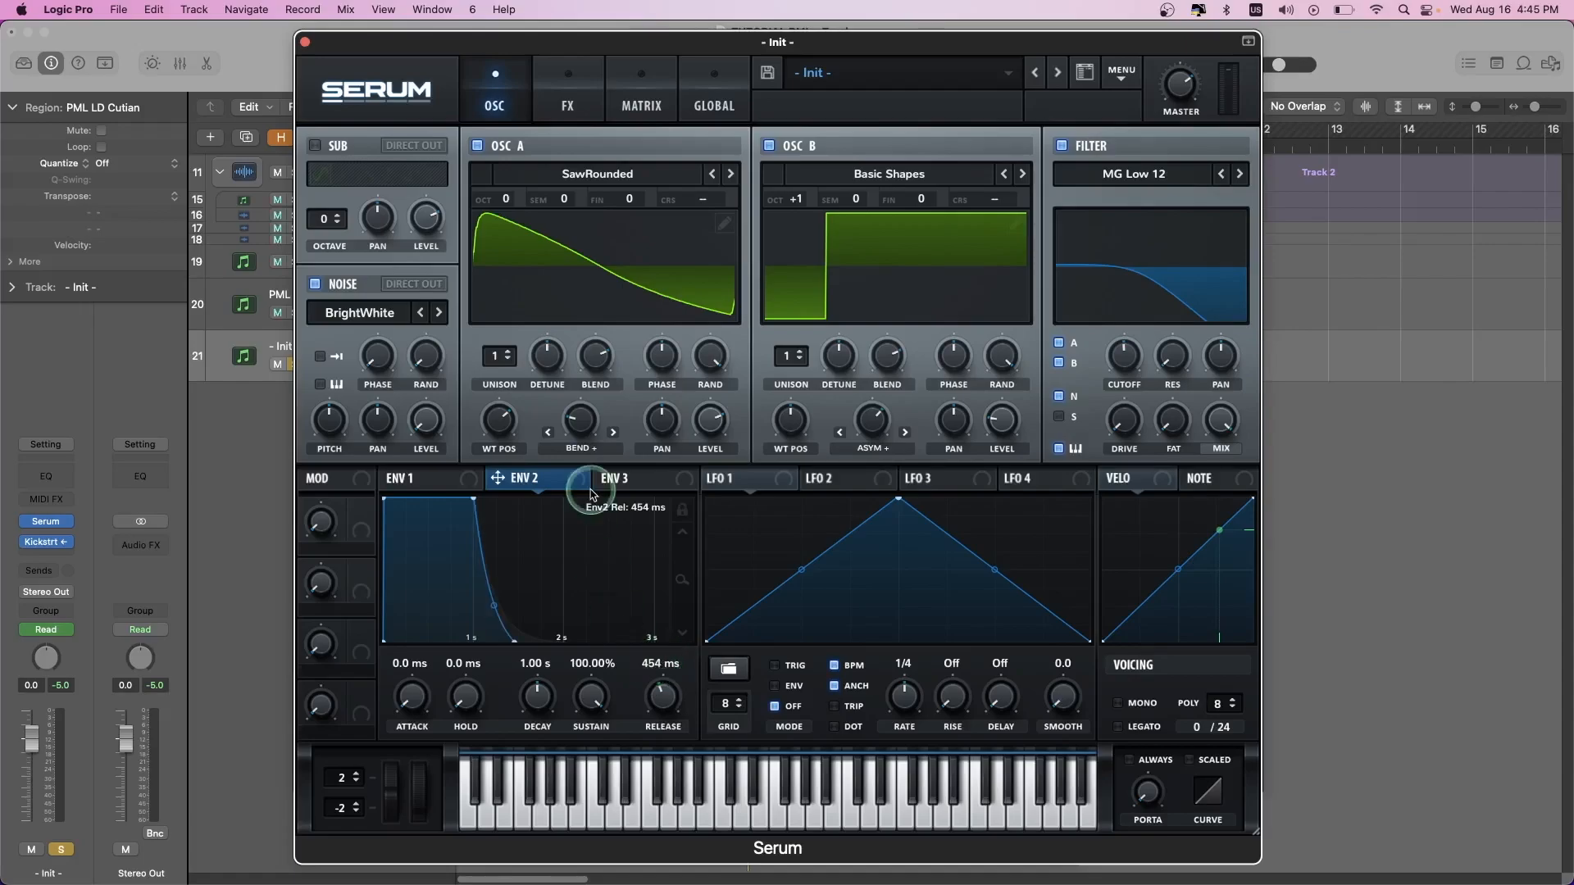
{"action": "left_click_drag", "start_coordinate": [492, 605], "coordinate": [483, 625]}
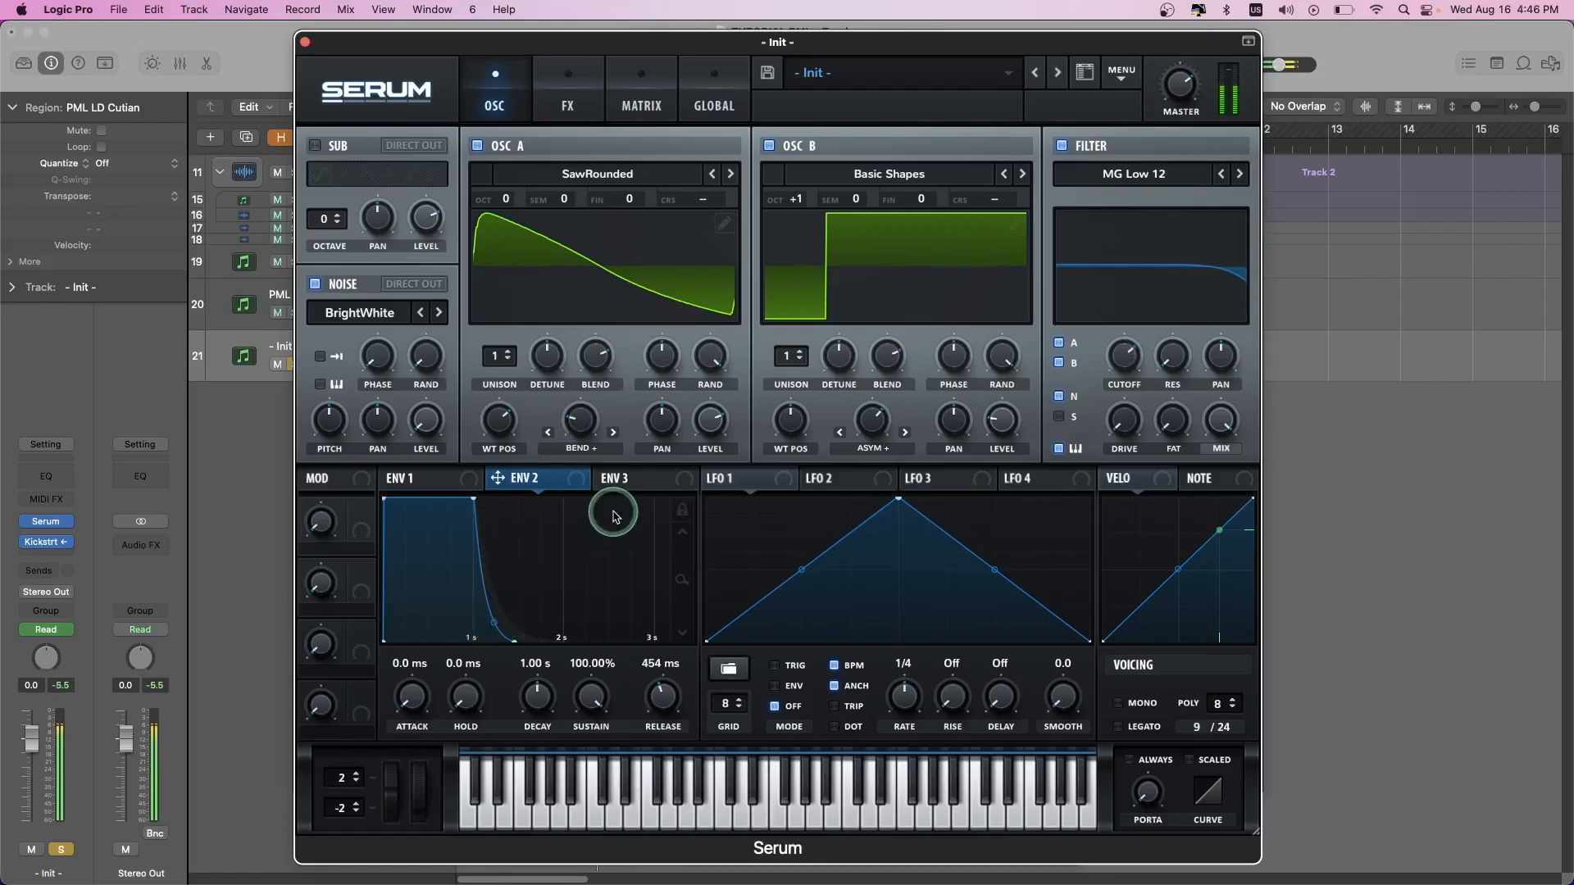
- Assign Envelope 2 to the noise level with a modulation amount of 25 and audition the sound
{"action": "left_click_drag", "start_coordinate": [525, 489], "coordinate": [411, 402]}
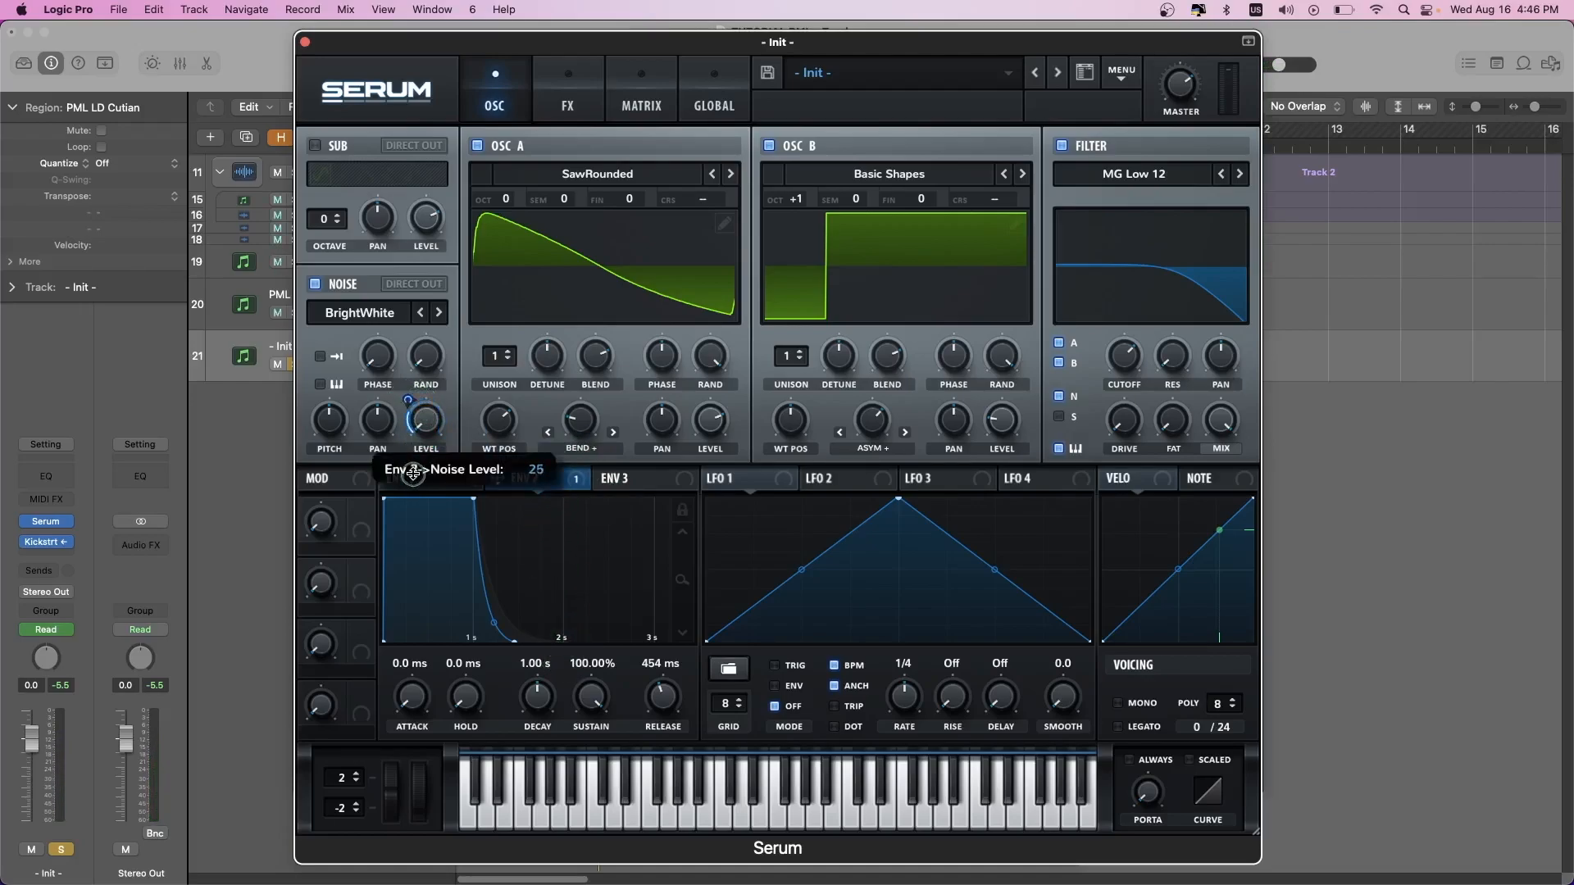
{"action": "key", "text": "space"}
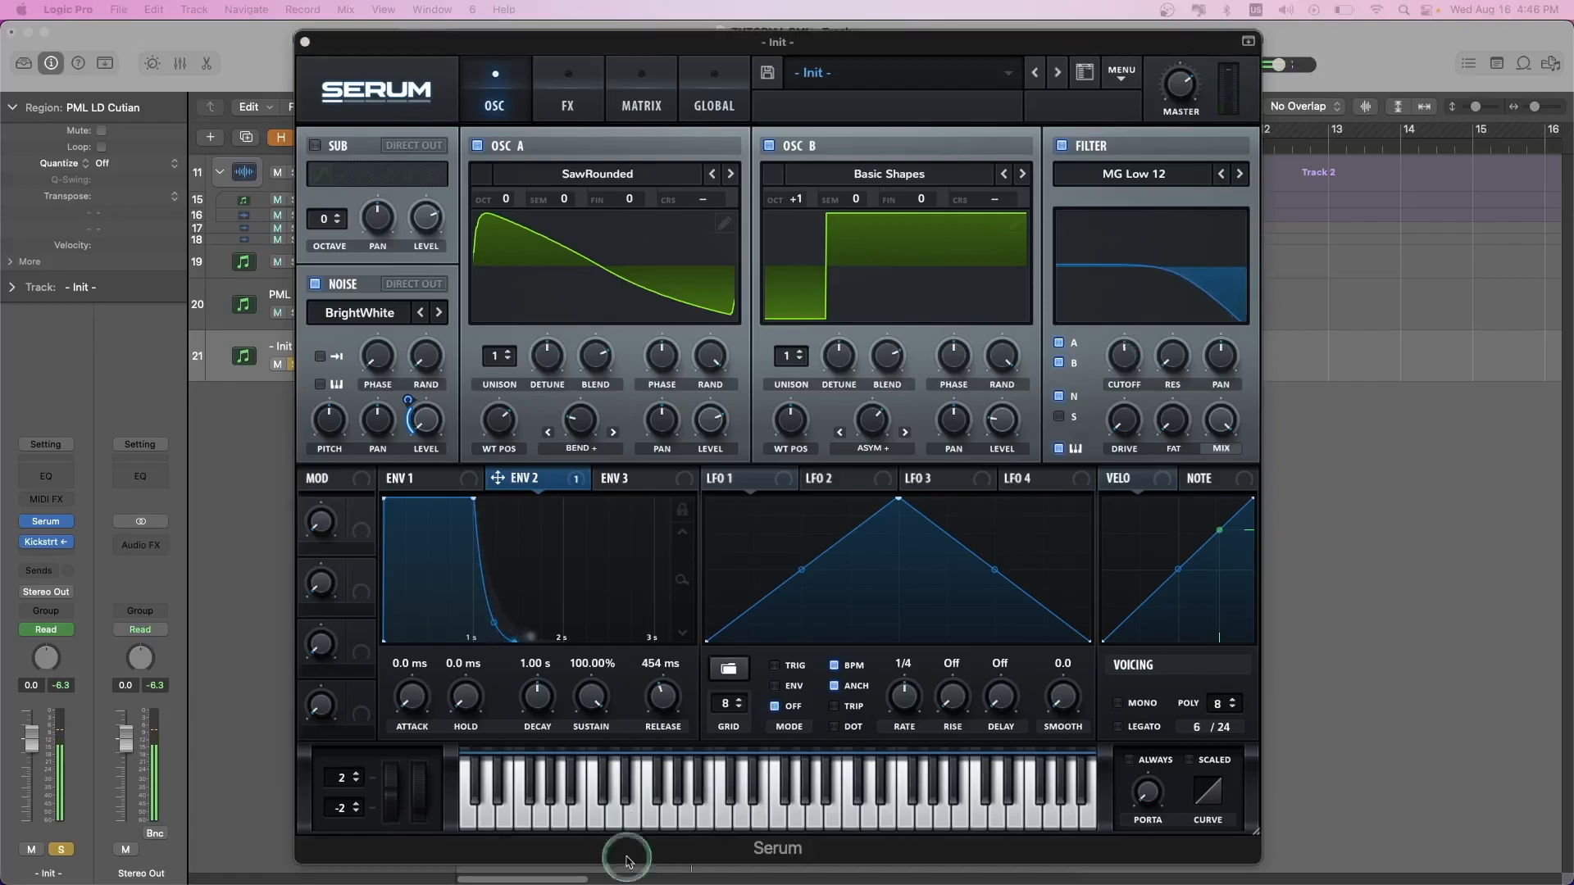
{"action": "key", "text": "space"}
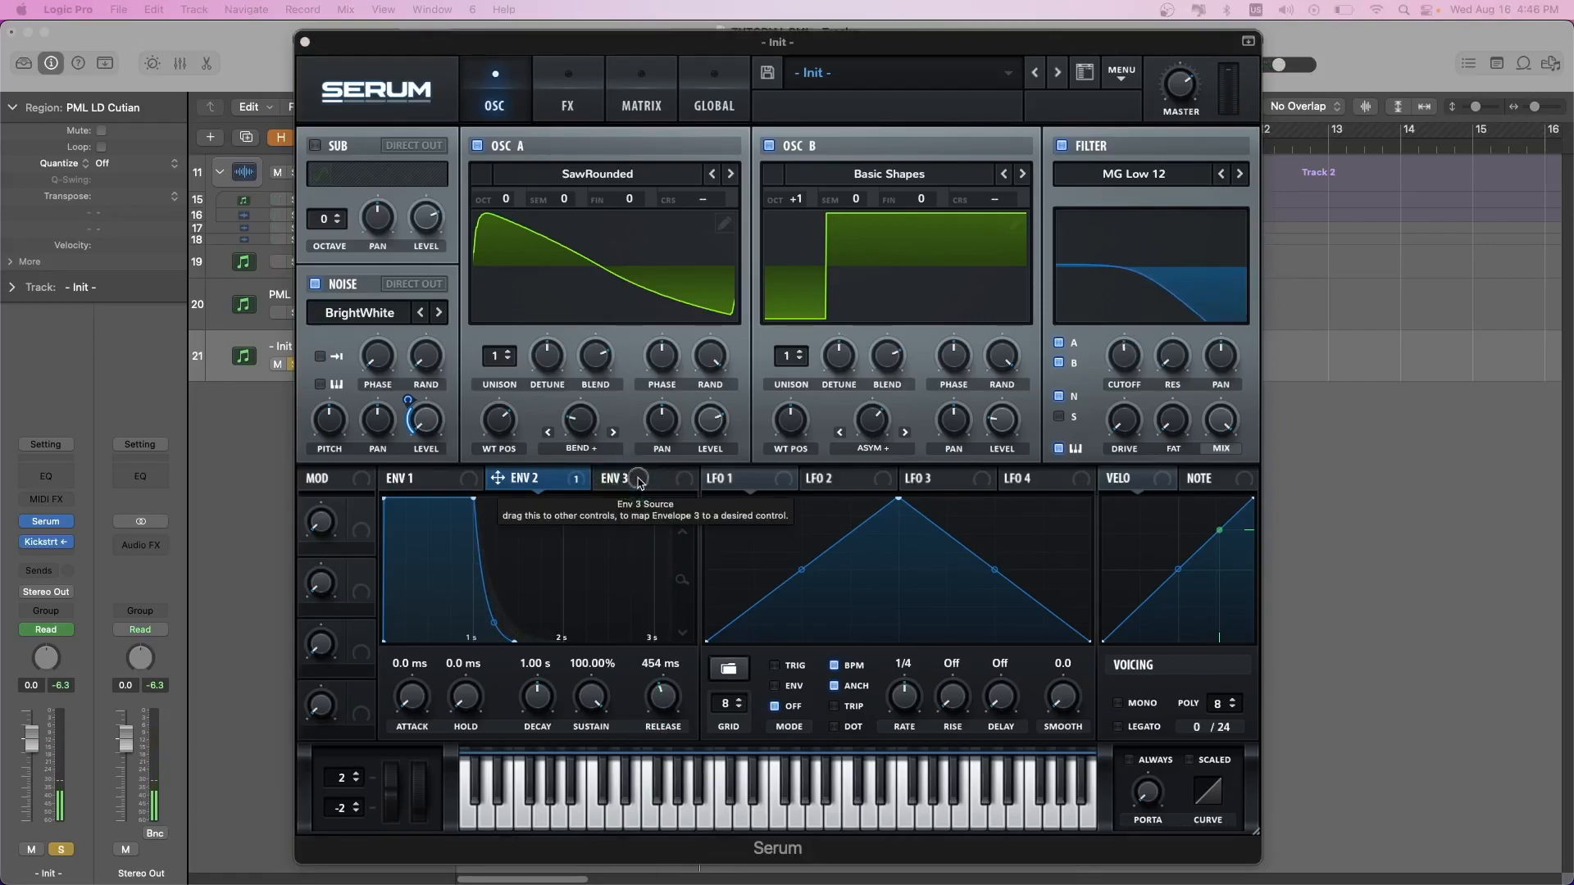
- Set Envelope 3 to 1.9 ms attack, 80 ms decay, 0% sustain and 52 ms release
{"action": "left_click", "coordinate": [627, 480]}
{"action": "left_click", "coordinate": [406, 669]}
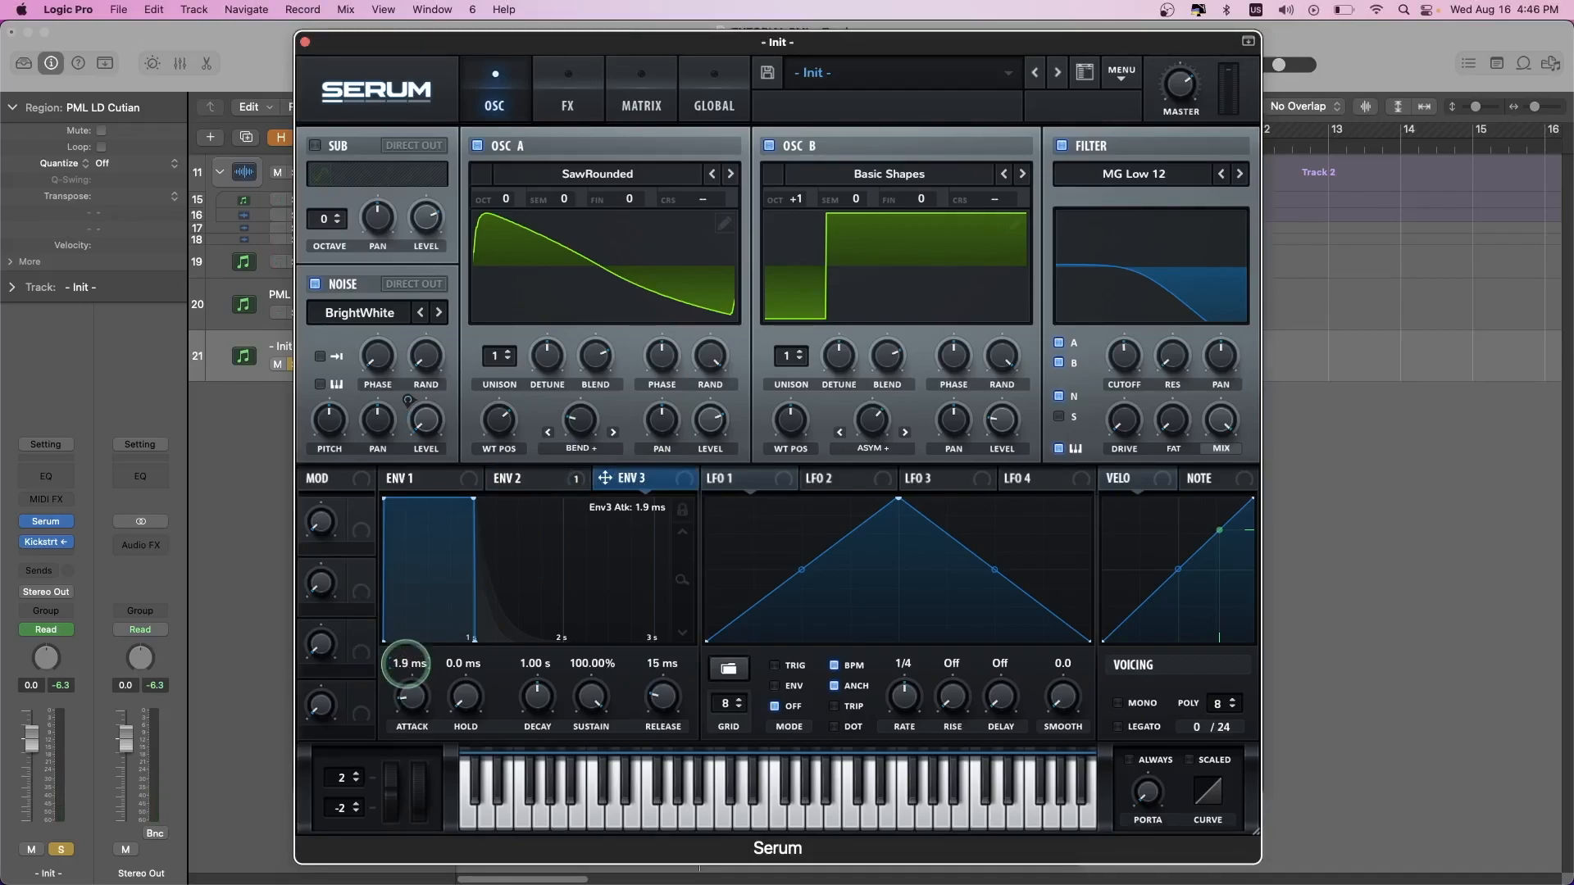
{"action": "left_click", "coordinate": [533, 666]}
{"action": "type", "text": "80 m"}
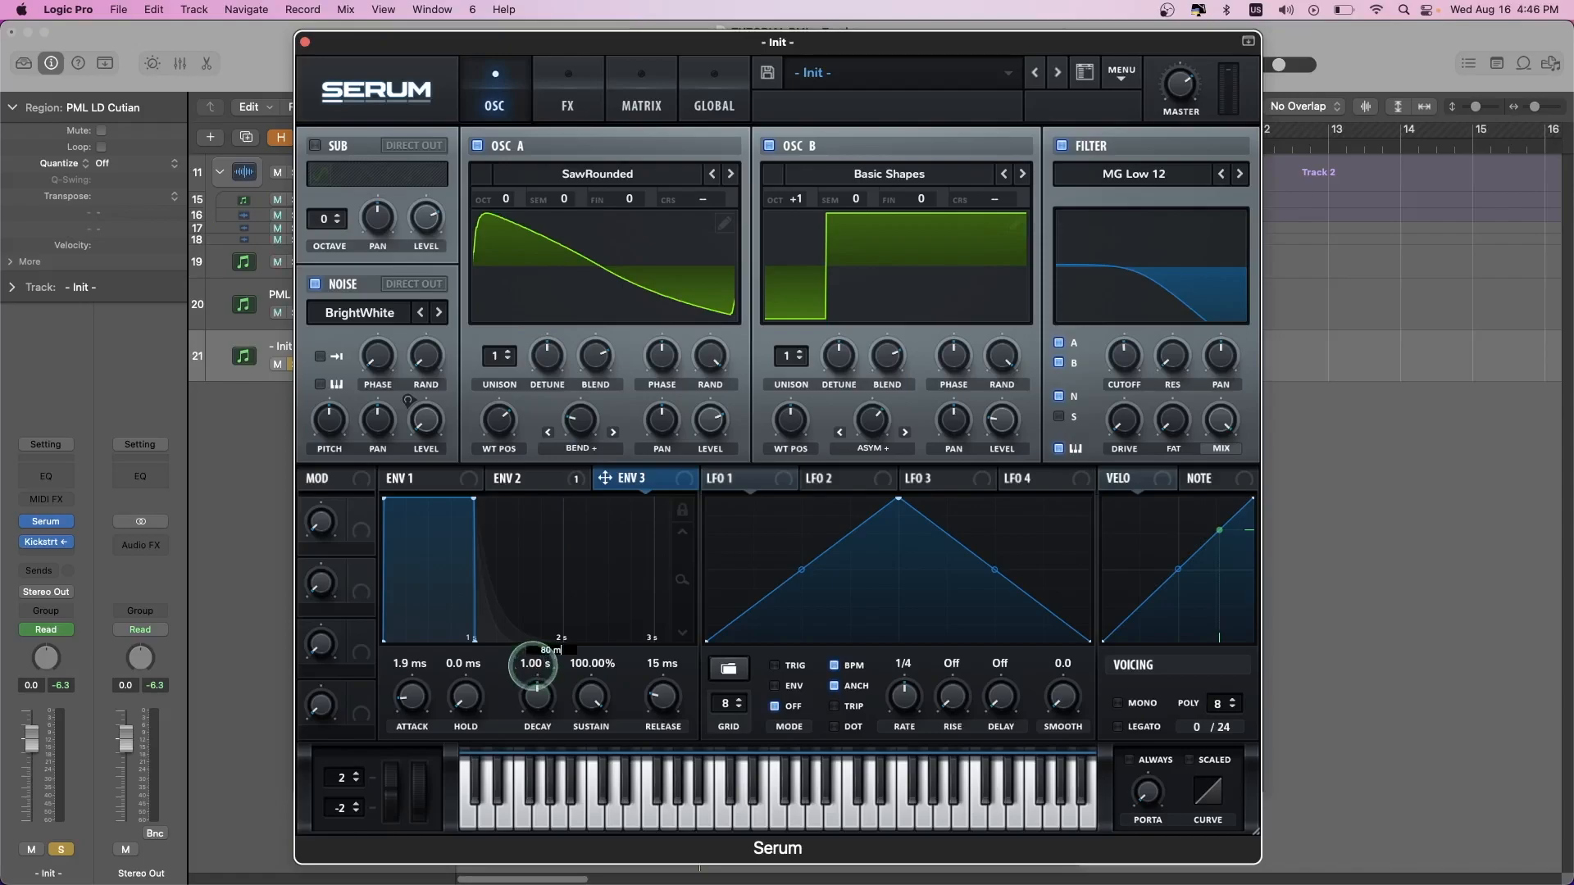
{"action": "type", "text": "s"}
{"action": "key", "text": "Return"}
{"action": "left_click", "coordinate": [592, 666]}
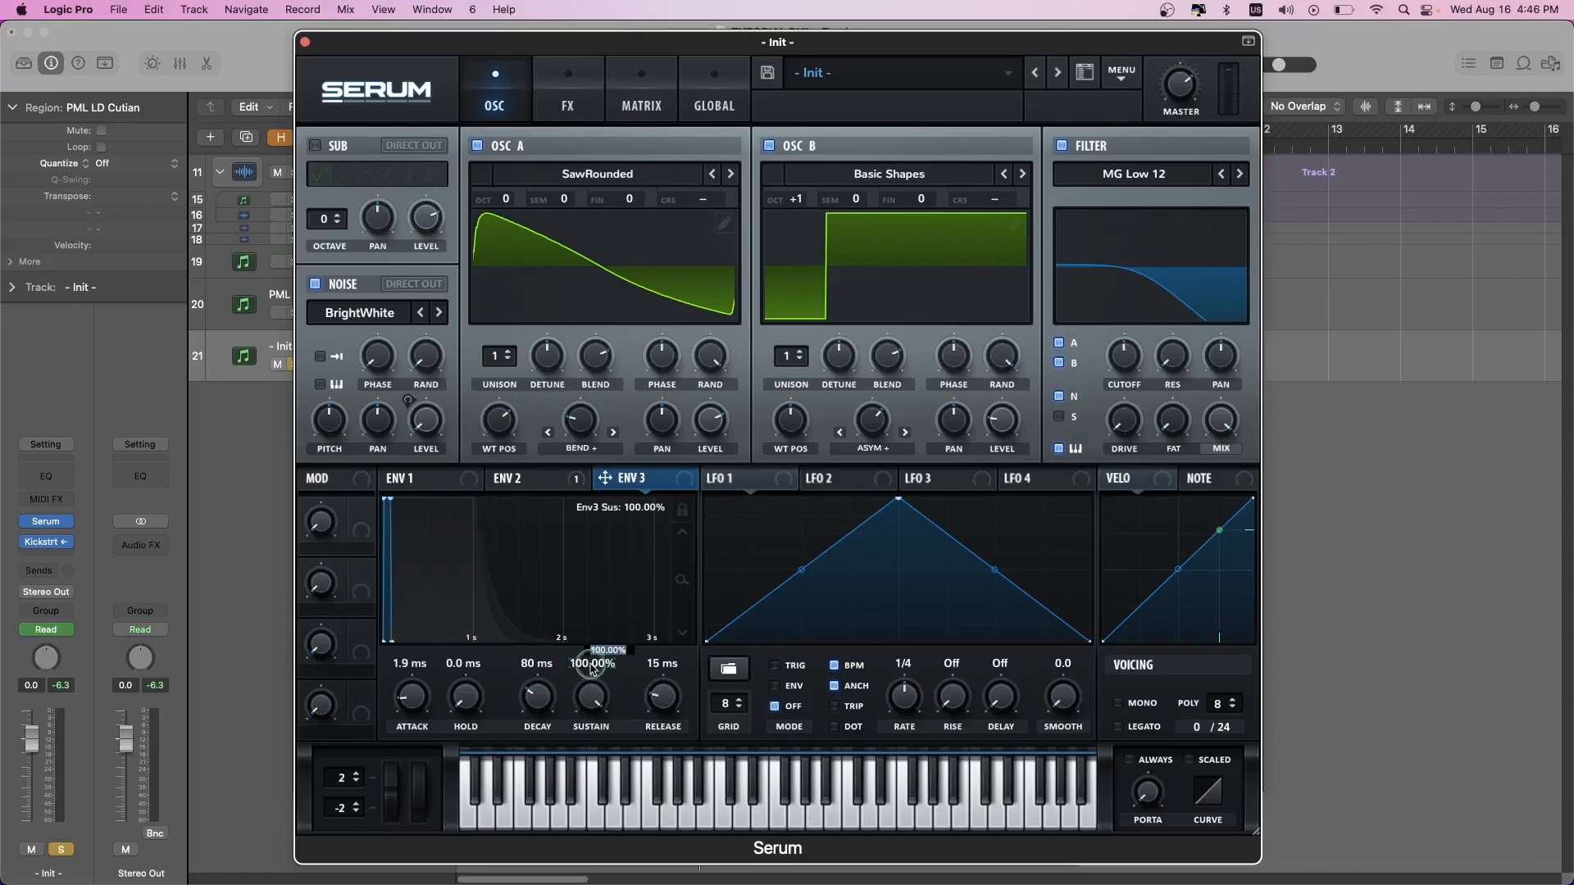
{"action": "type", "text": "0"}
{"action": "key", "text": "Return"}
{"action": "left_click", "coordinate": [661, 666]}
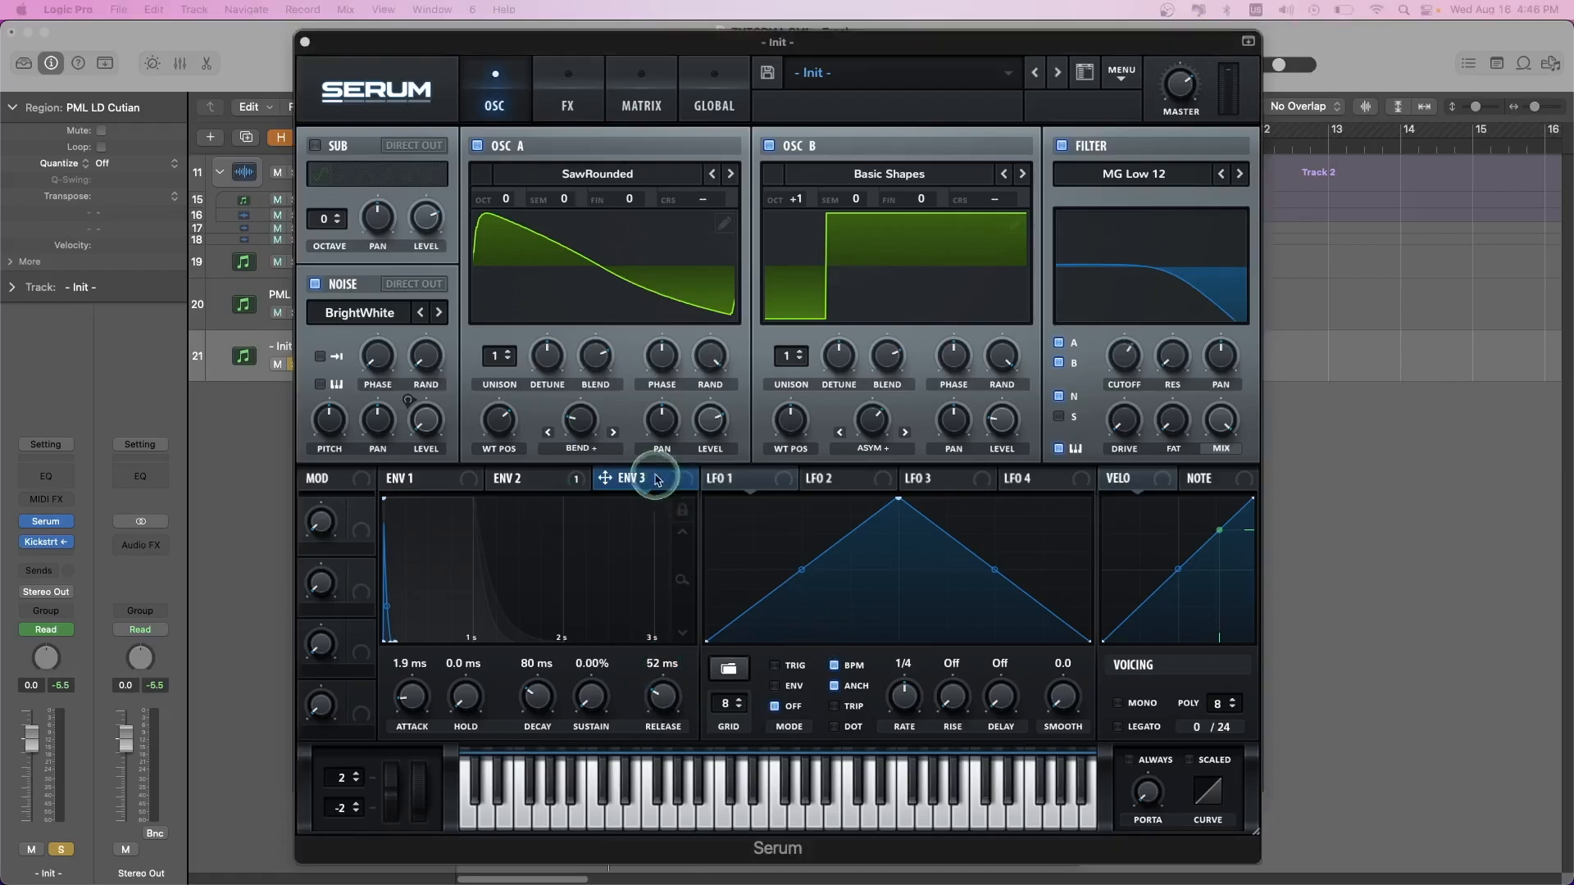
- Assign Envelope 3 to the filter cutoff with a modulation amount of 12 and switch the voicing to mono
{"action": "left_click_drag", "start_coordinate": [636, 482], "coordinate": [637, 485]}
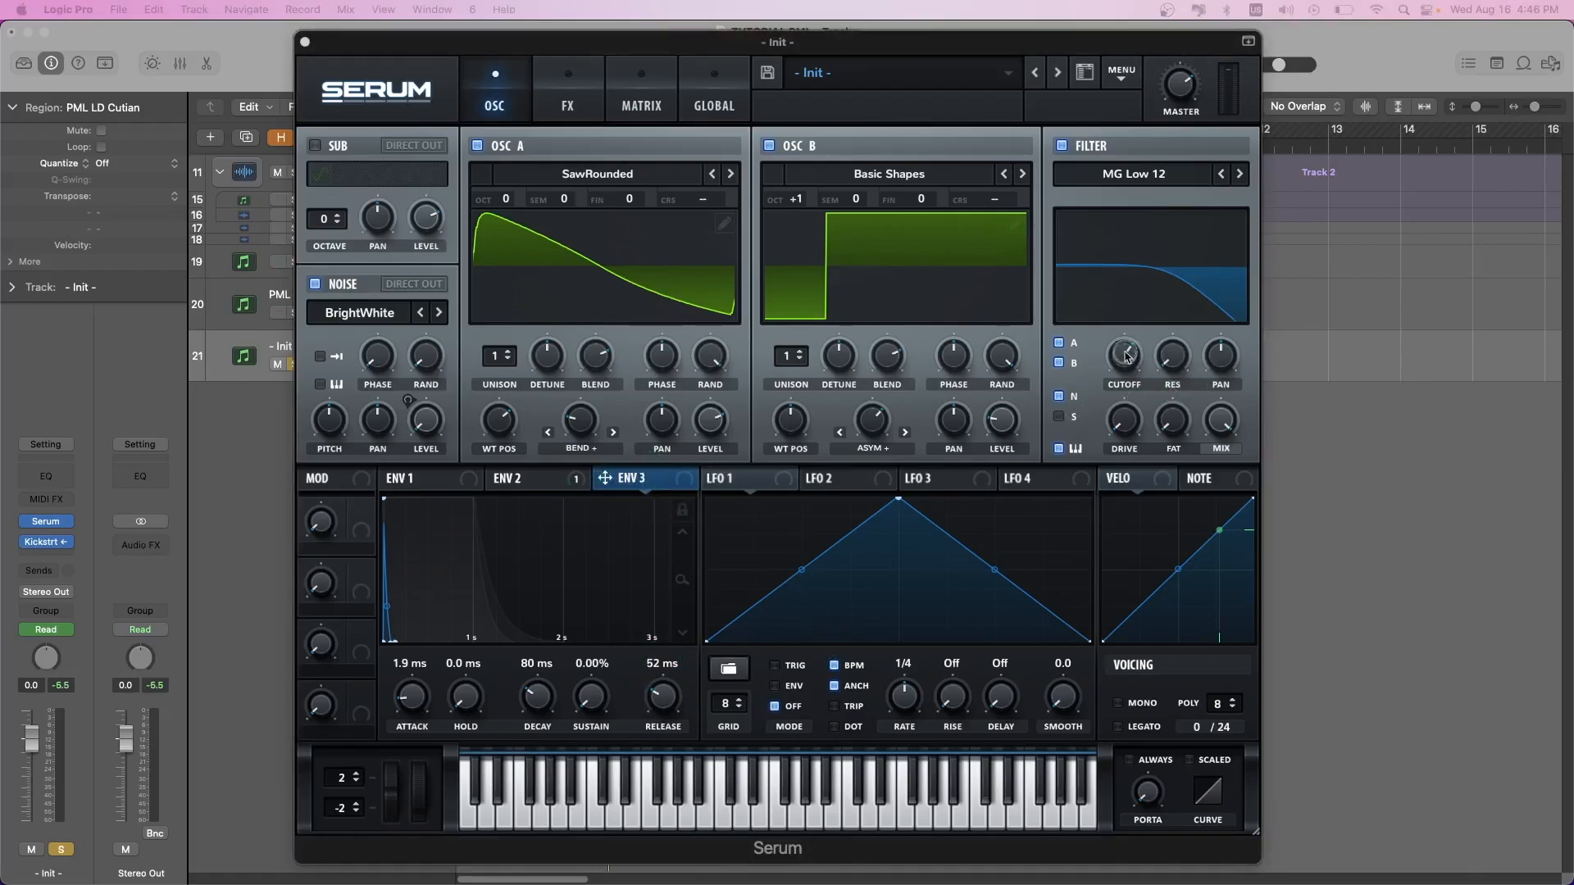
{"action": "left_click_drag", "start_coordinate": [1128, 356], "coordinate": [1125, 357]}
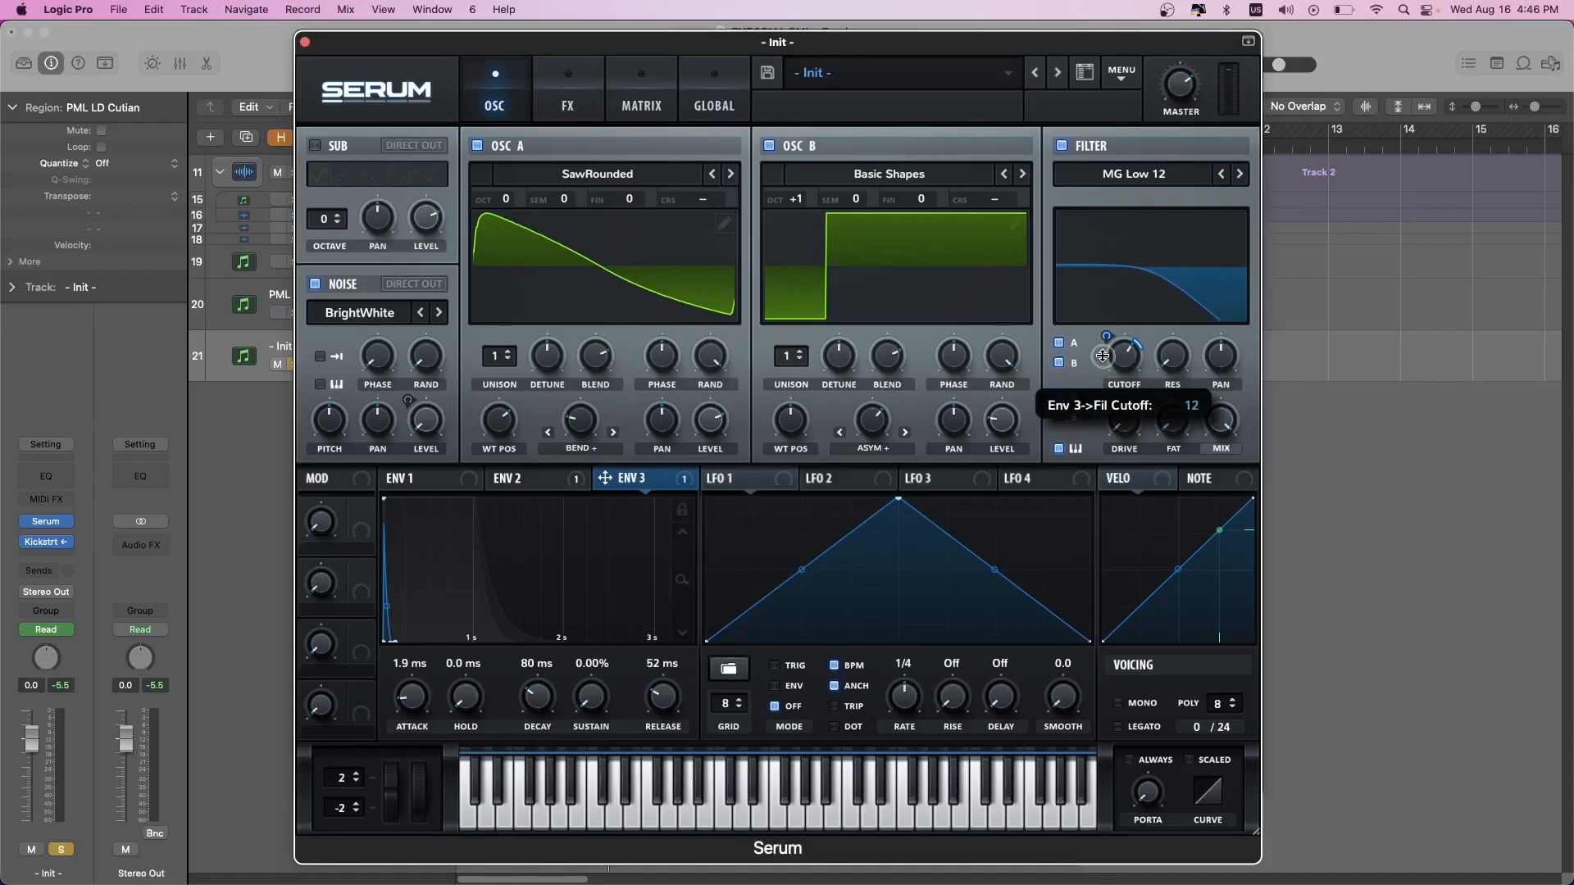
{"action": "key", "text": "space"}
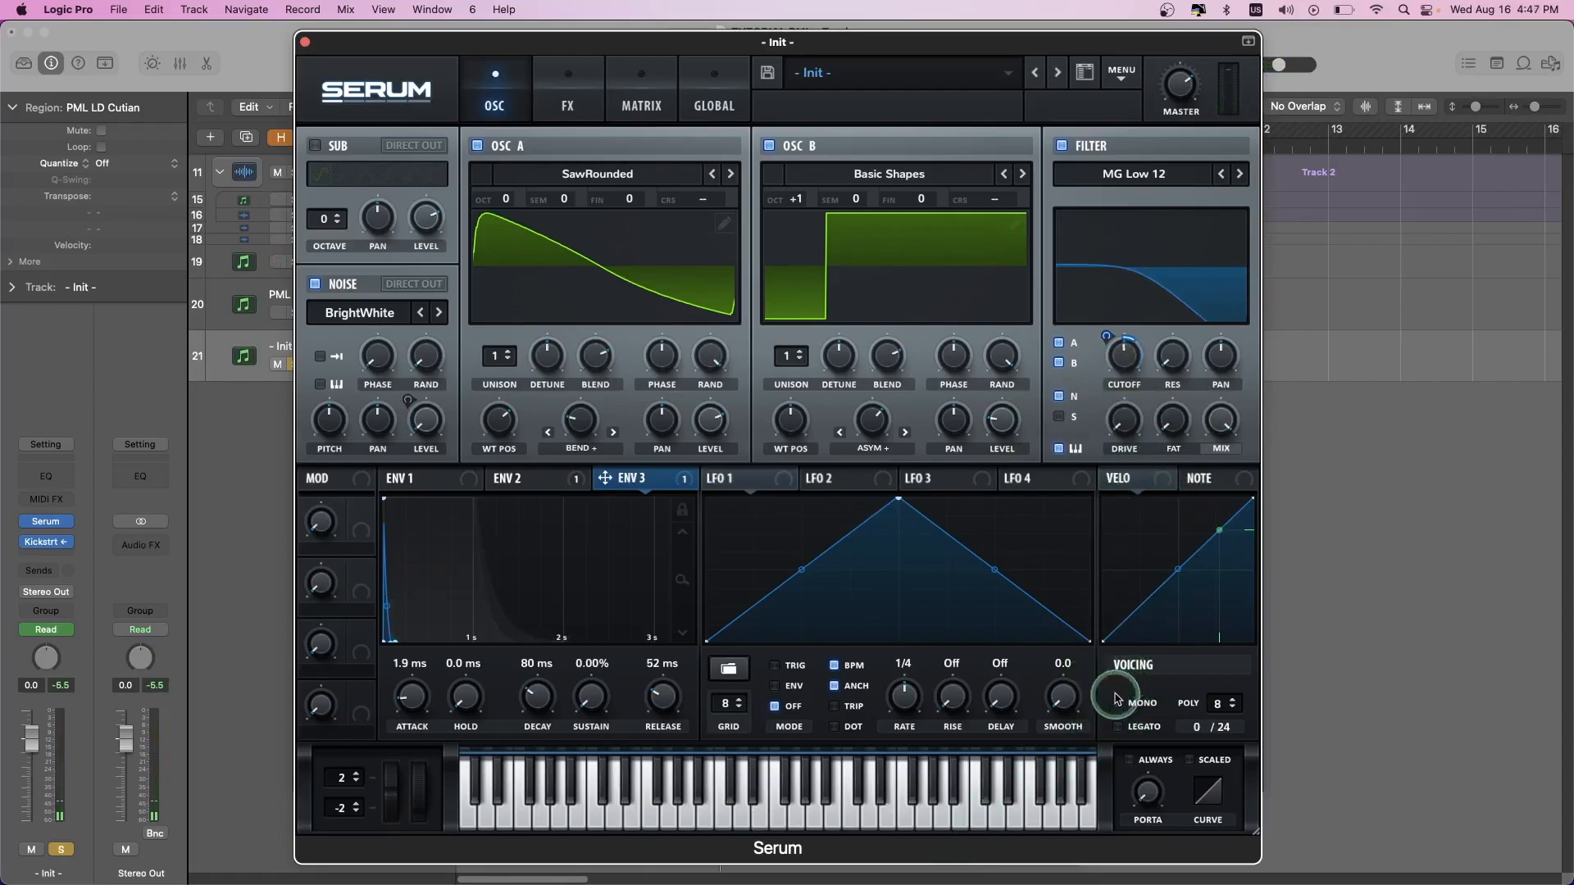
{"action": "left_click", "coordinate": [1120, 703]}
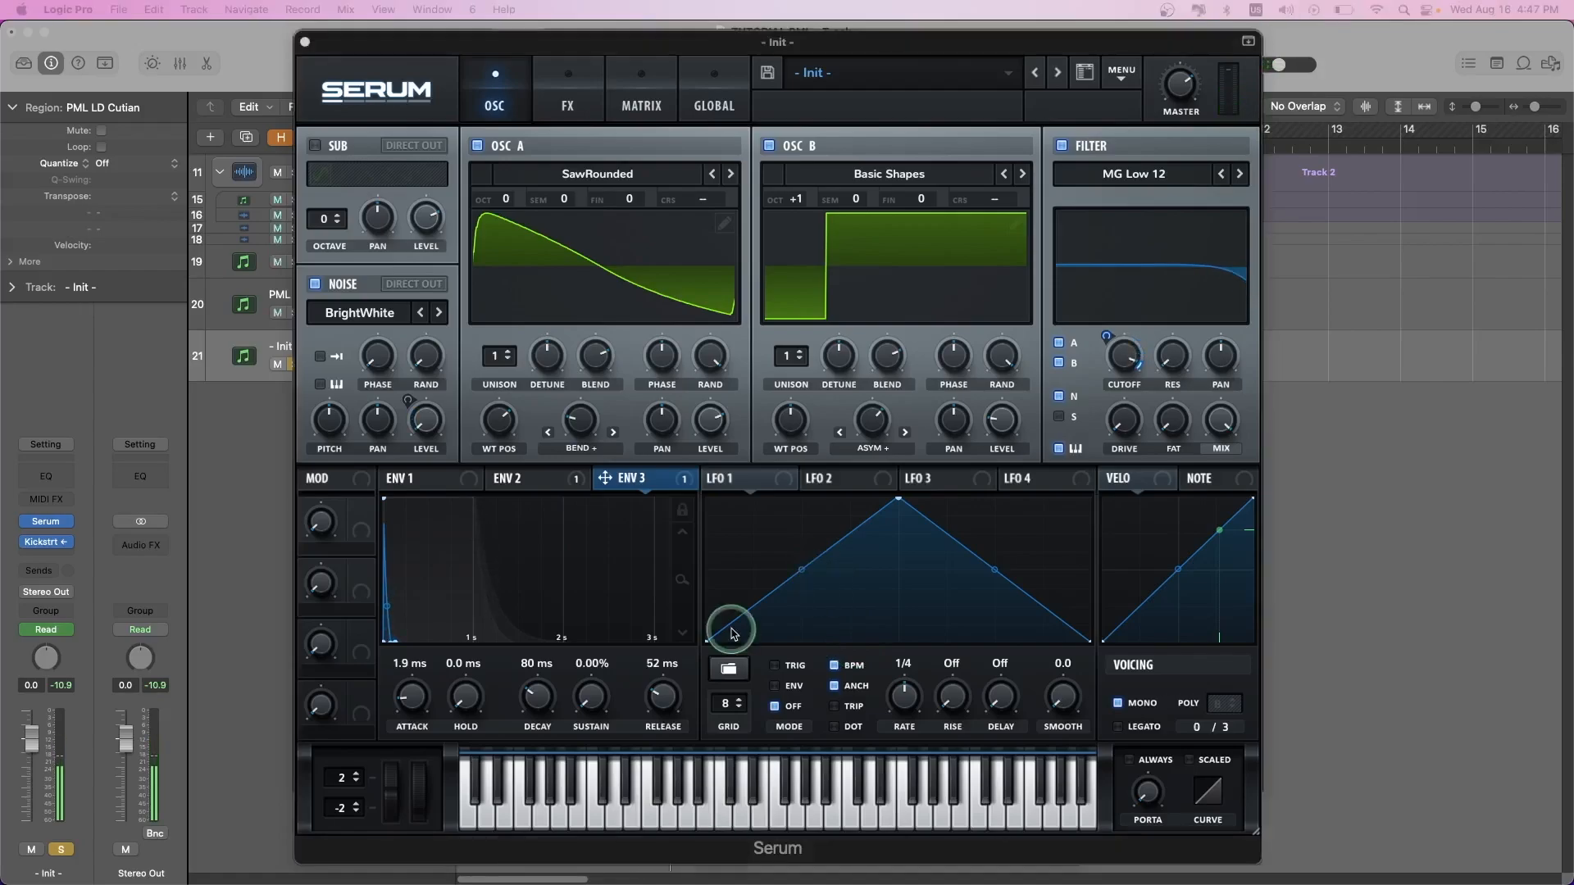
- Load a smooth sine-style wave shape into LFO 1 and audition the sound
{"action": "left_click", "coordinate": [740, 482]}
{"action": "left_click", "coordinate": [729, 668]}
{"action": "mouse_move", "coordinate": [739, 672]}
{"action": "left_click", "coordinate": [901, 815]}
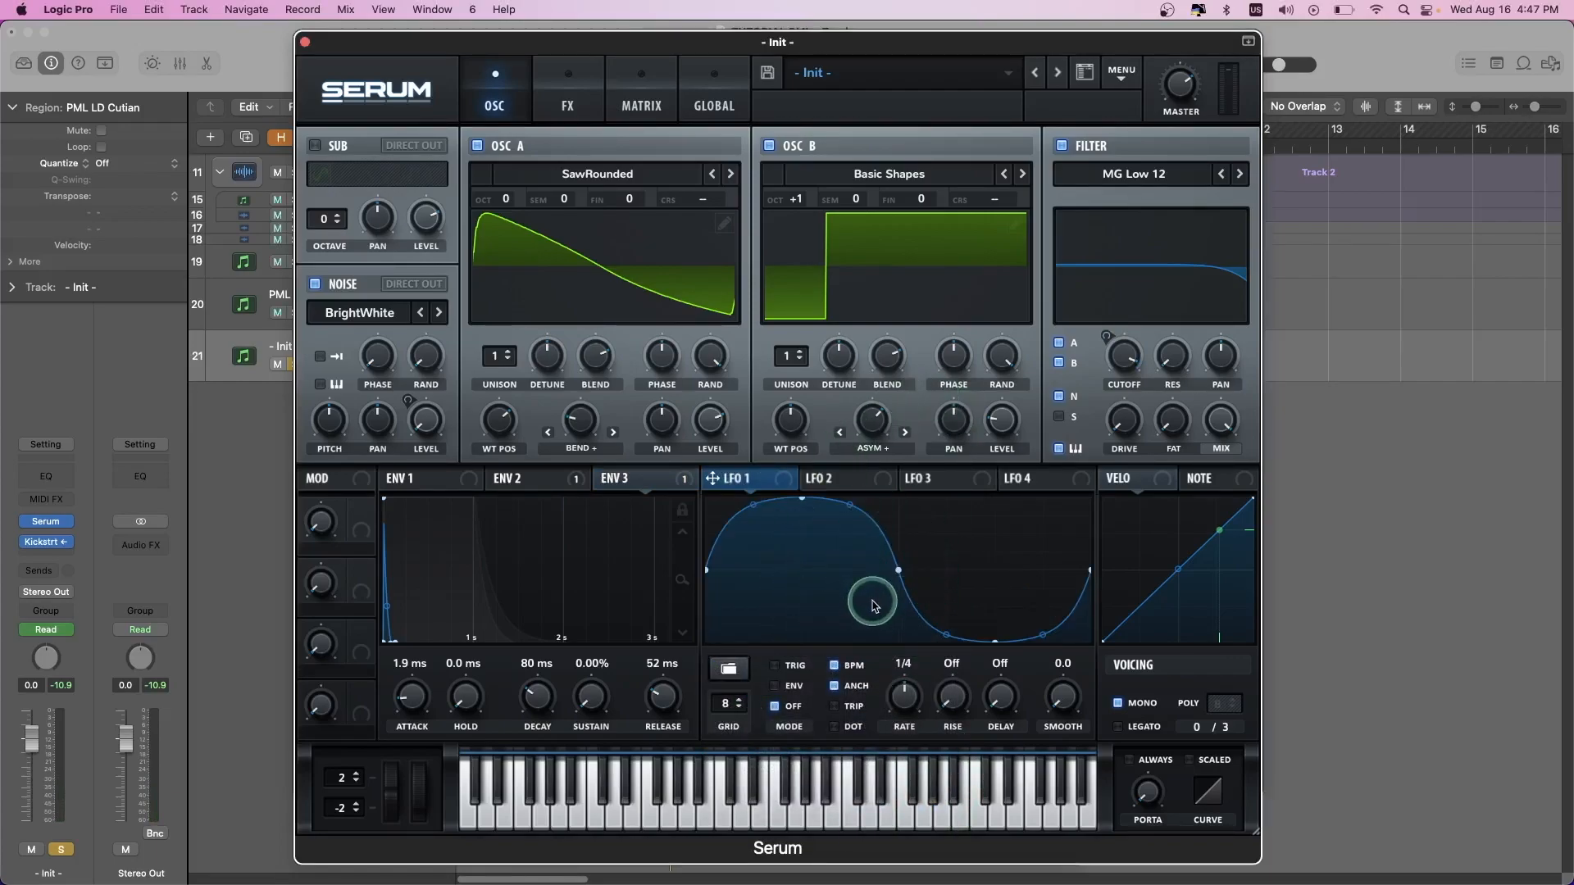
{"action": "key", "text": "space"}
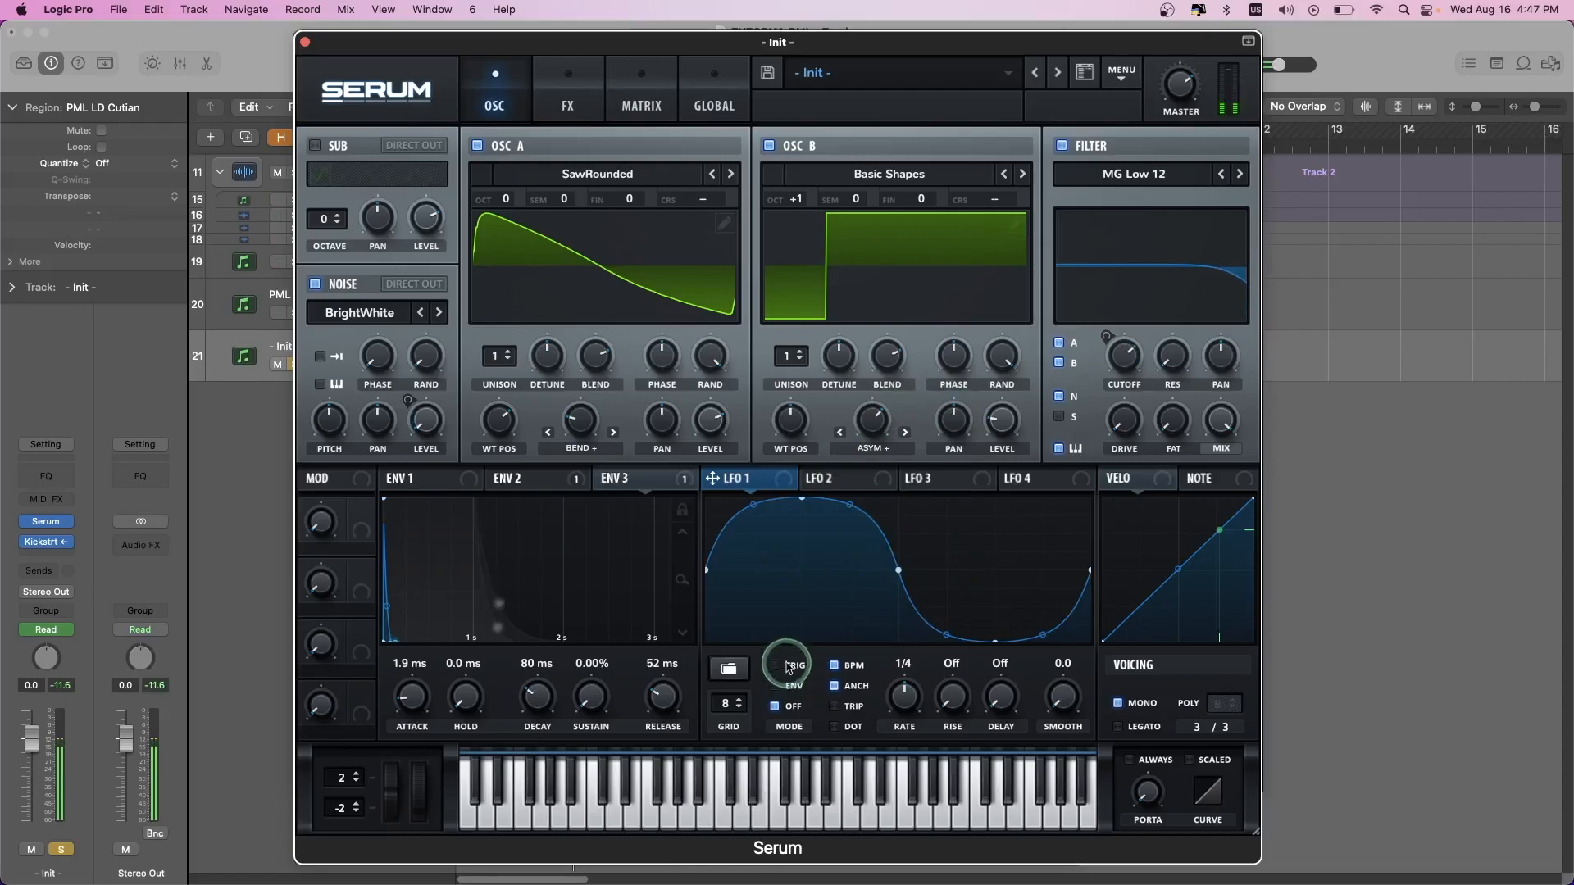
- Set LFO 1 to trigger mode, turn off its BPM sync and set the rate to 24.0 Hz
{"action": "left_click", "coordinate": [776, 667]}
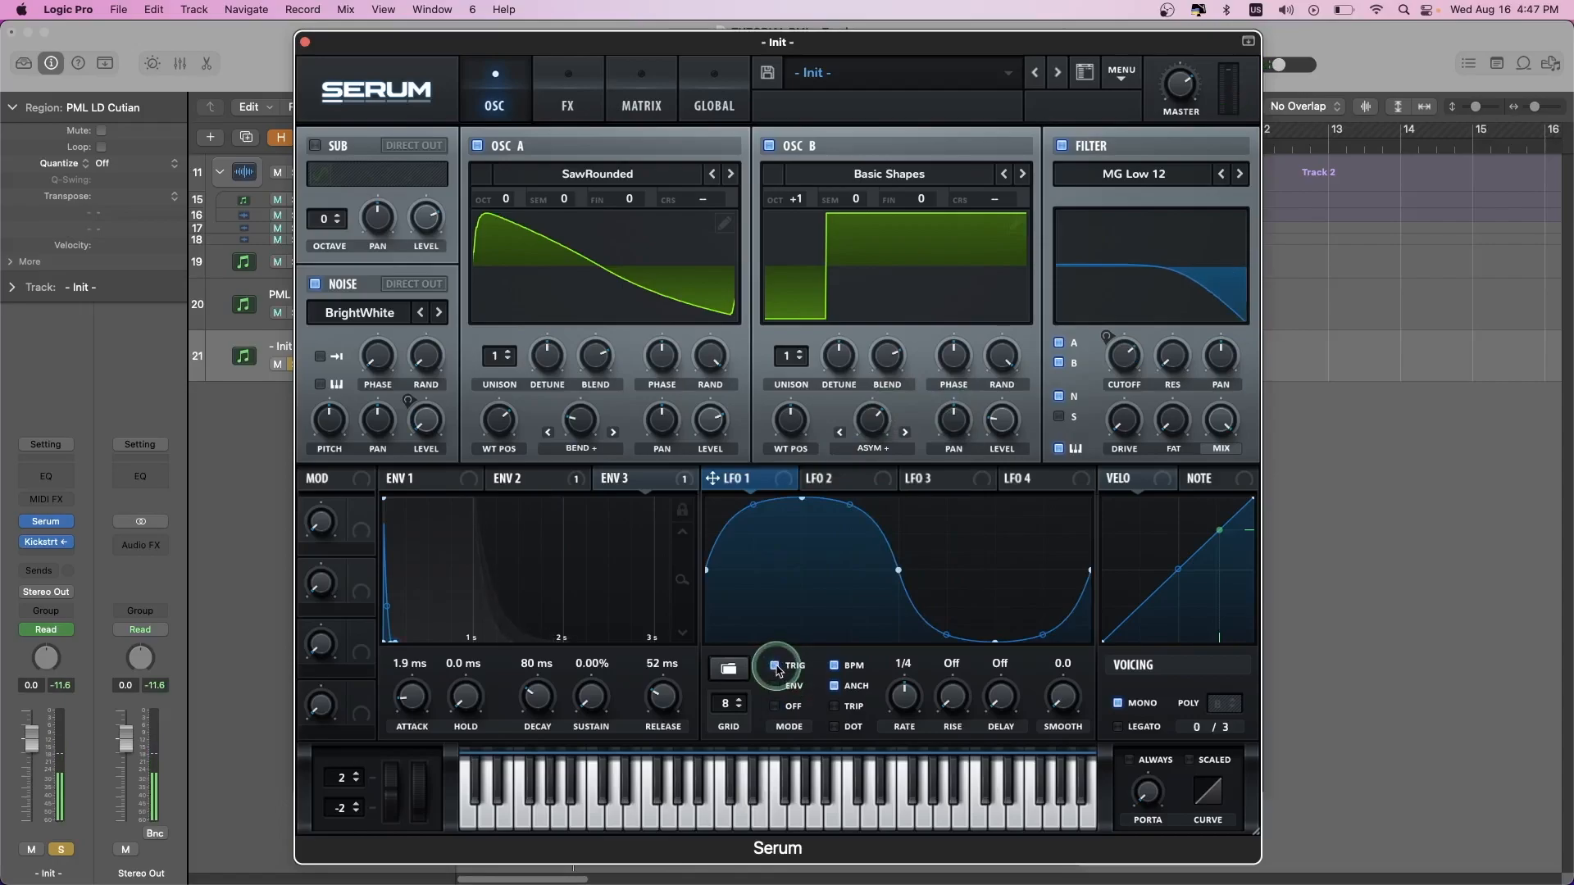
{"action": "left_click", "coordinate": [838, 666]}
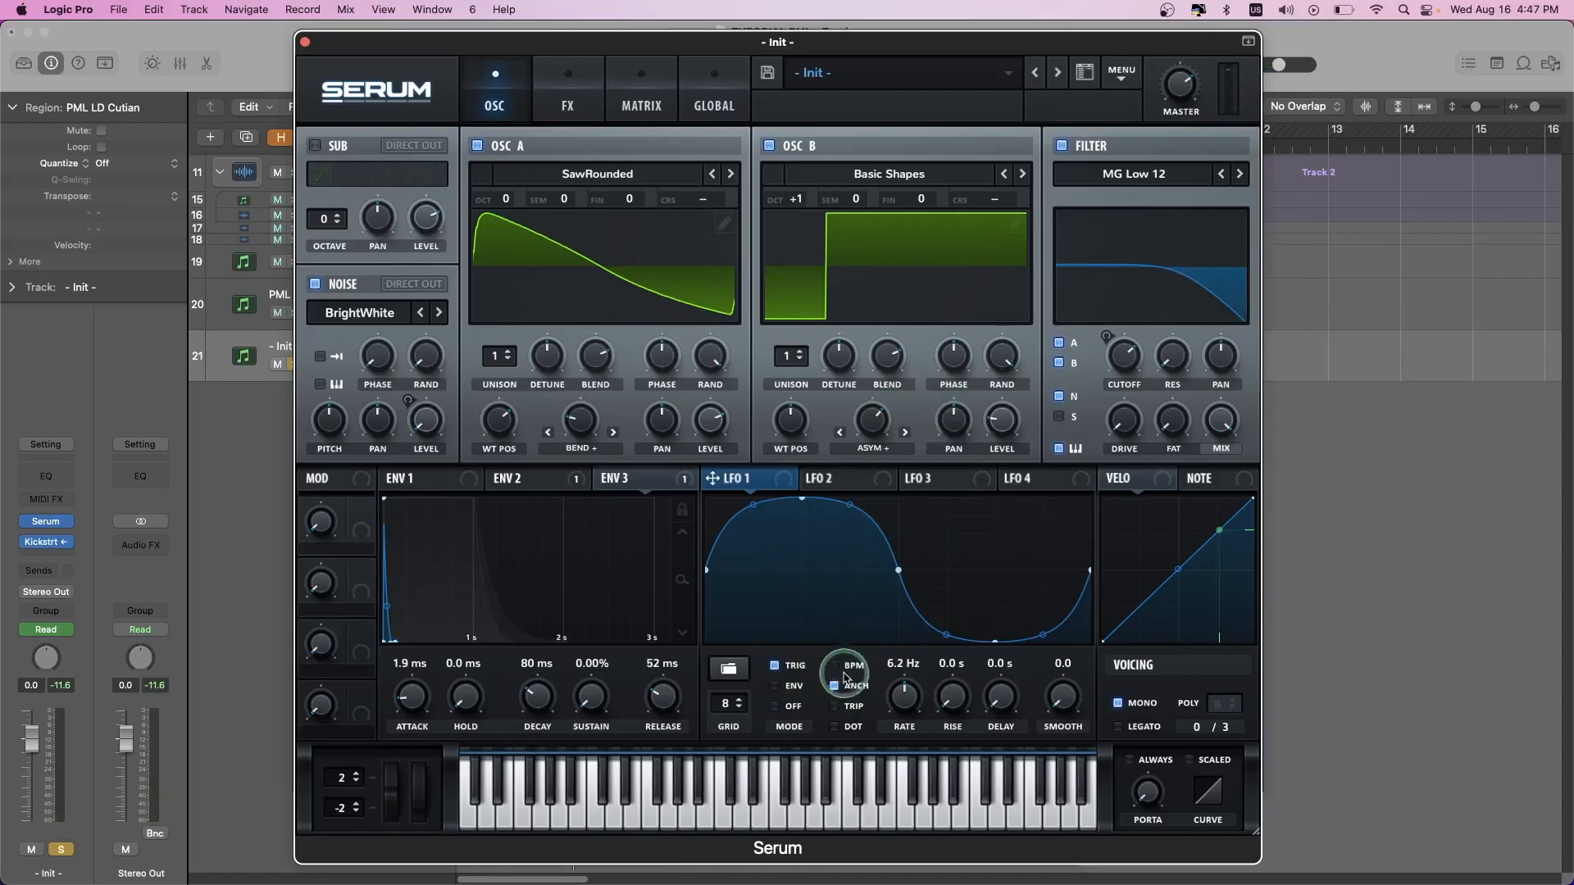
{"action": "double_click", "coordinate": [906, 667]}
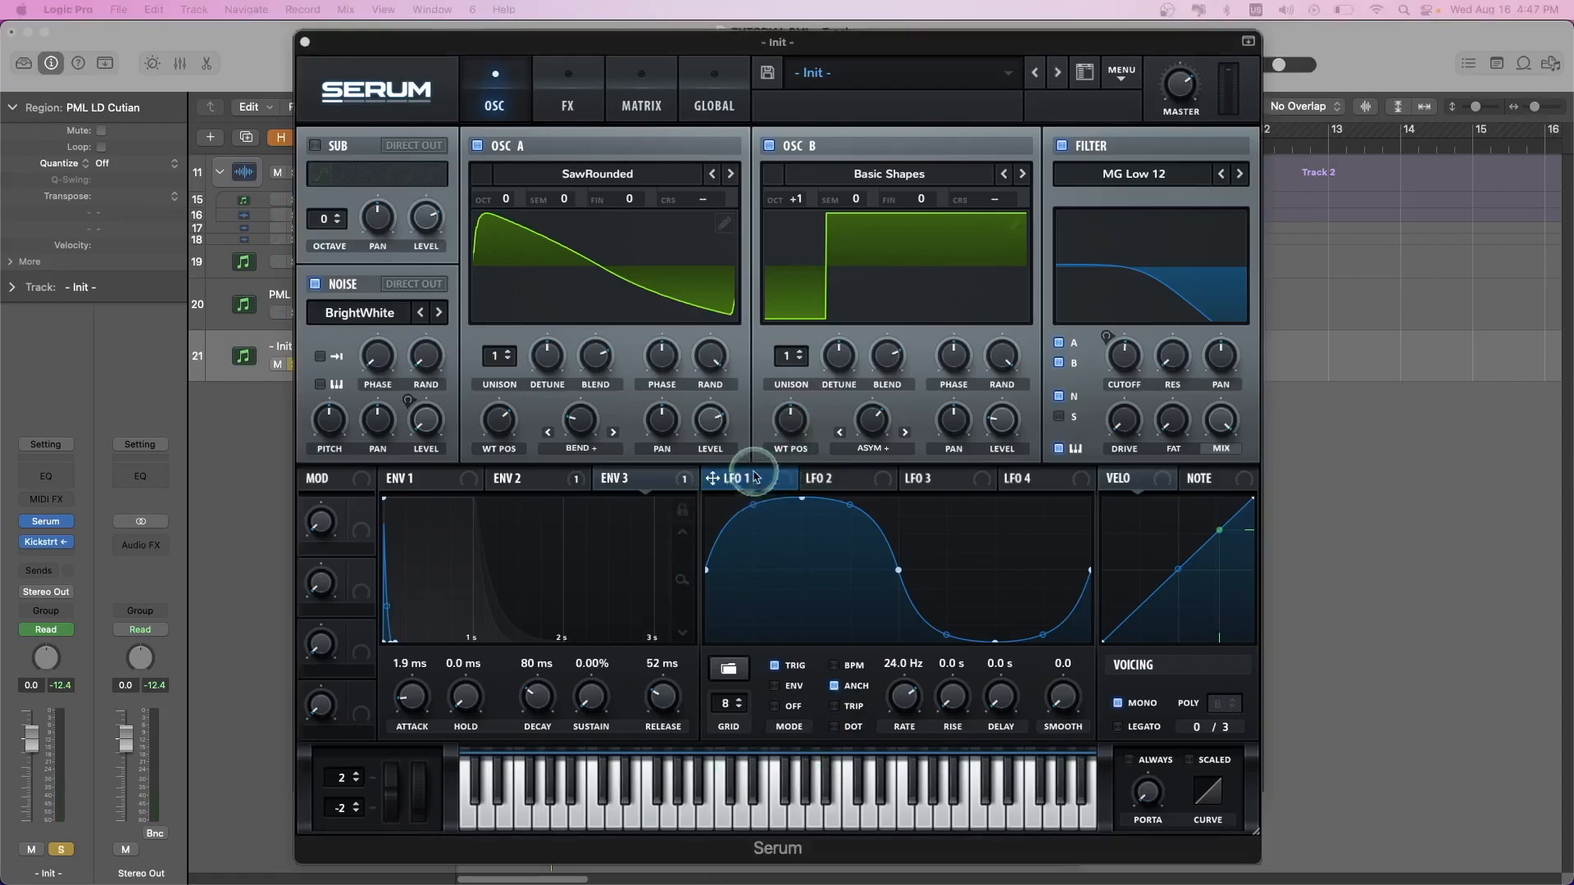
- Route LFO 1 to the global Amp. in the modulation matrix with a positive amount and audition the sound
{"action": "left_click", "coordinate": [627, 69]}
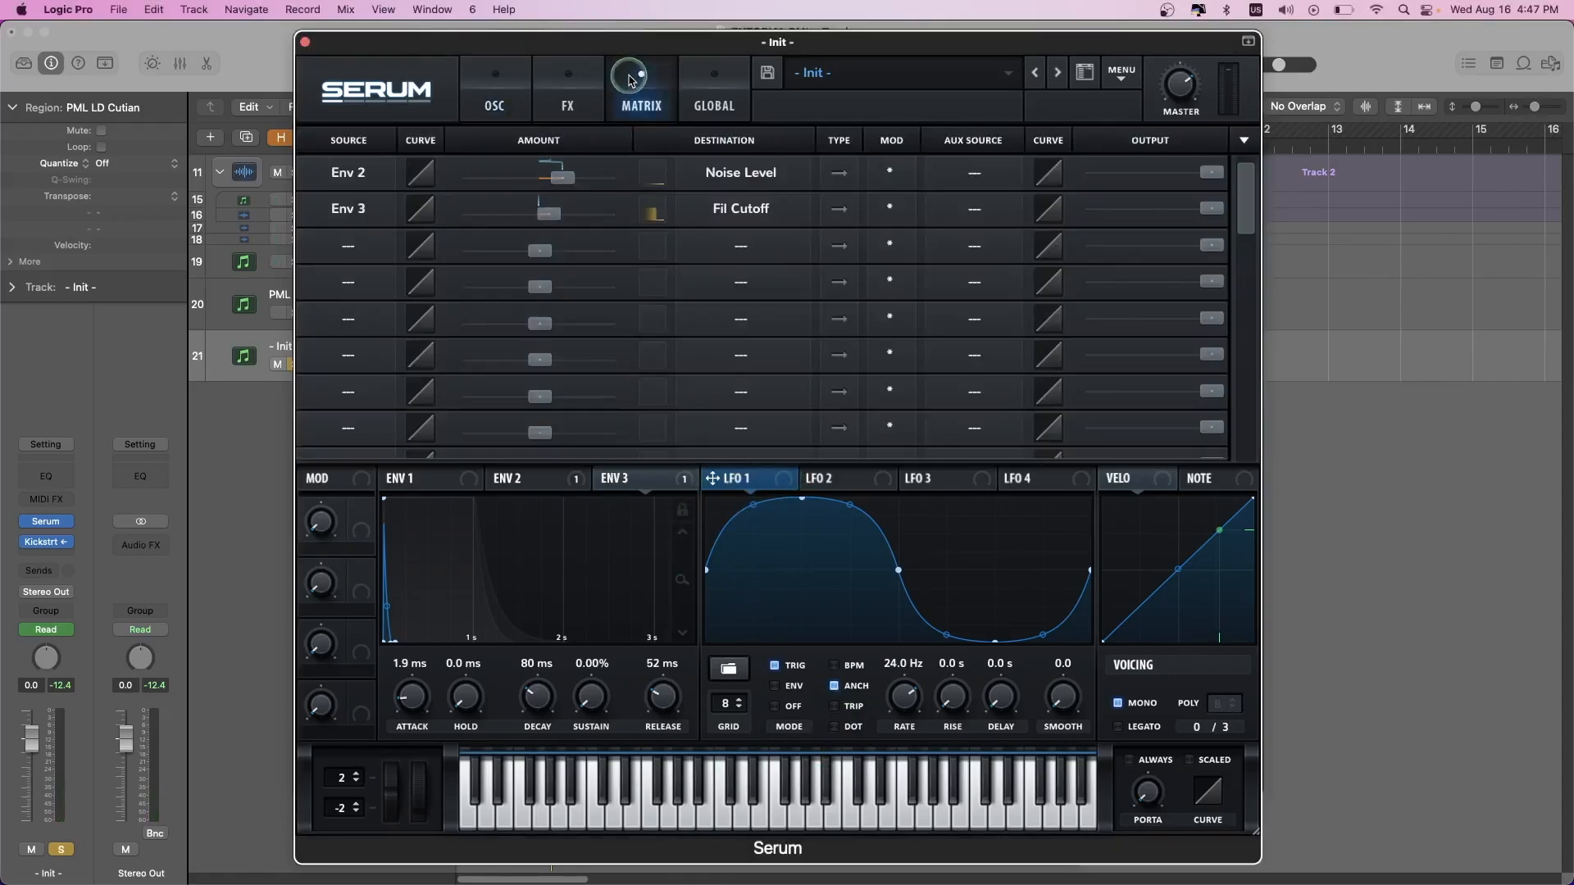
{"action": "left_click", "coordinate": [365, 242]}
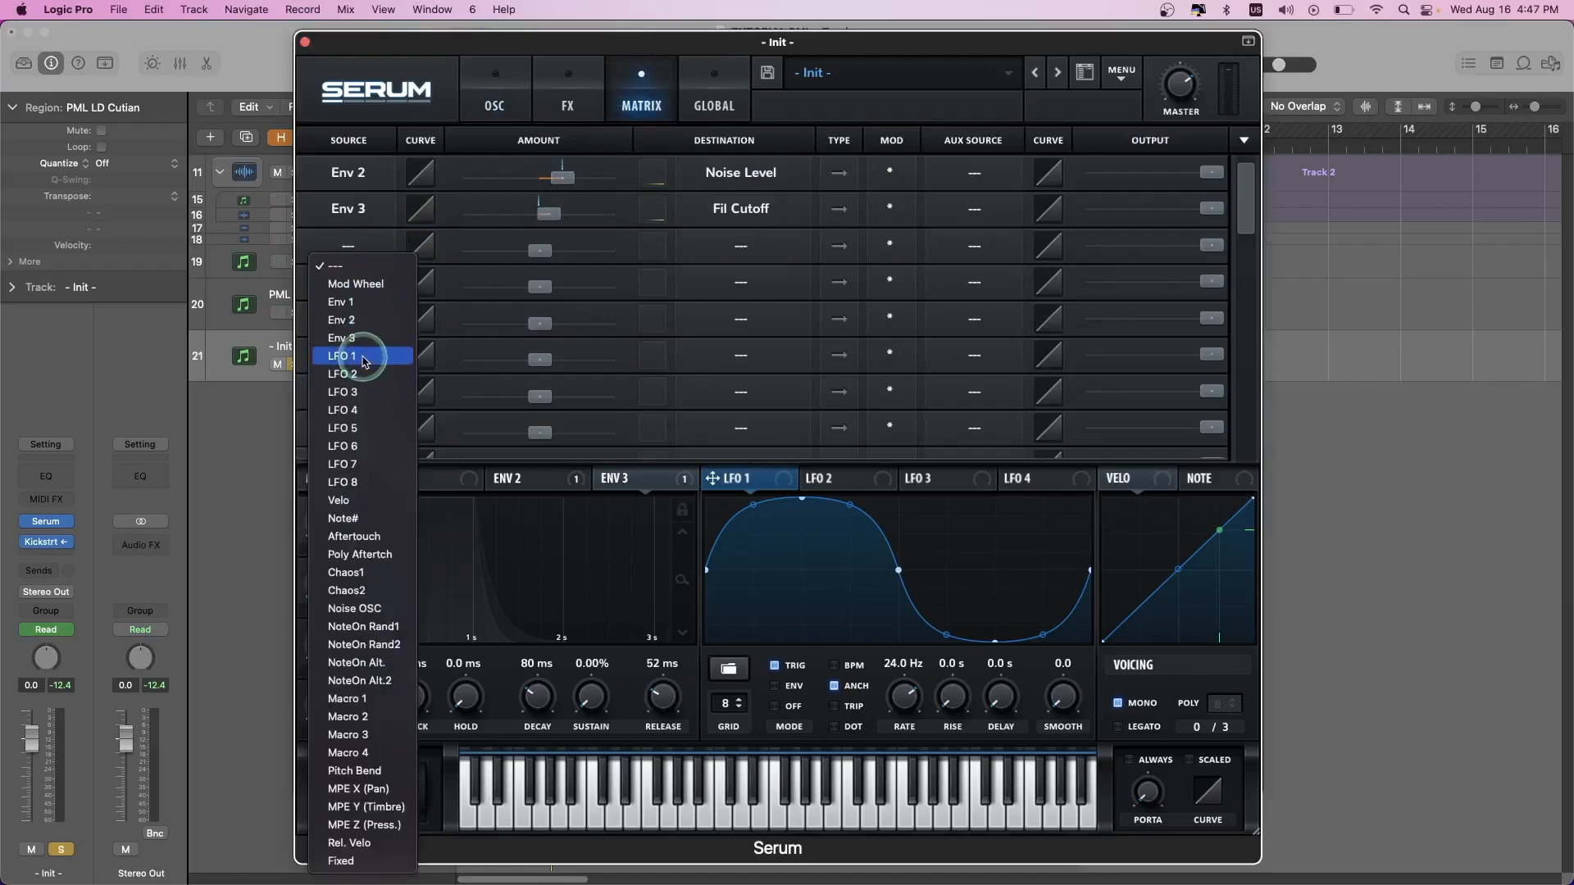
{"action": "left_click", "coordinate": [588, 284]}
{"action": "left_click", "coordinate": [703, 246]}
{"action": "mouse_move", "coordinate": [735, 392]}
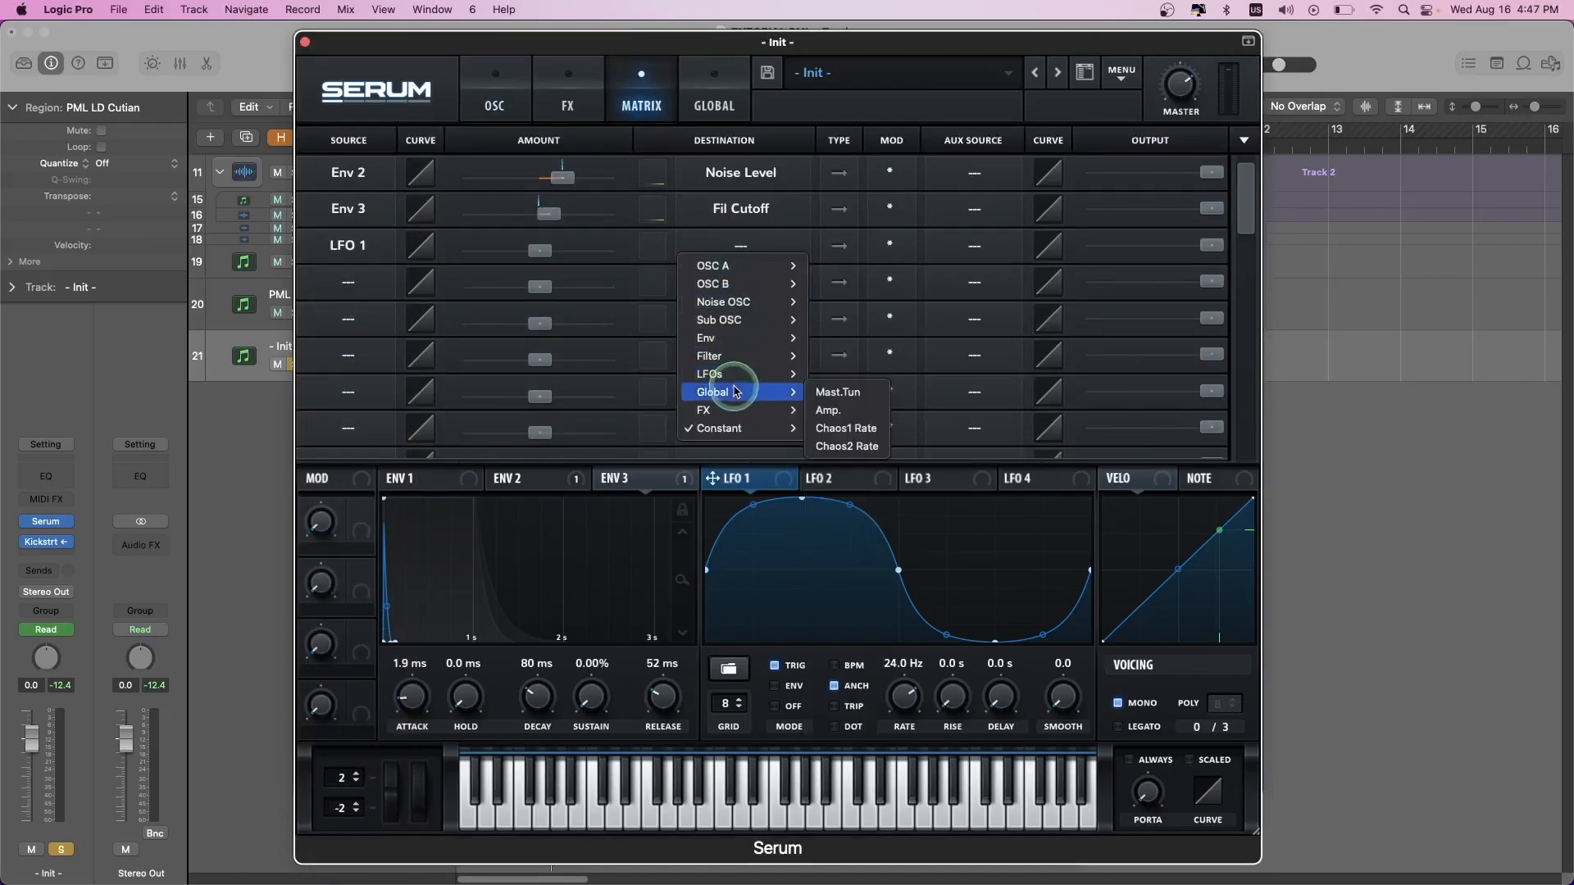
{"action": "left_click", "coordinate": [832, 410]}
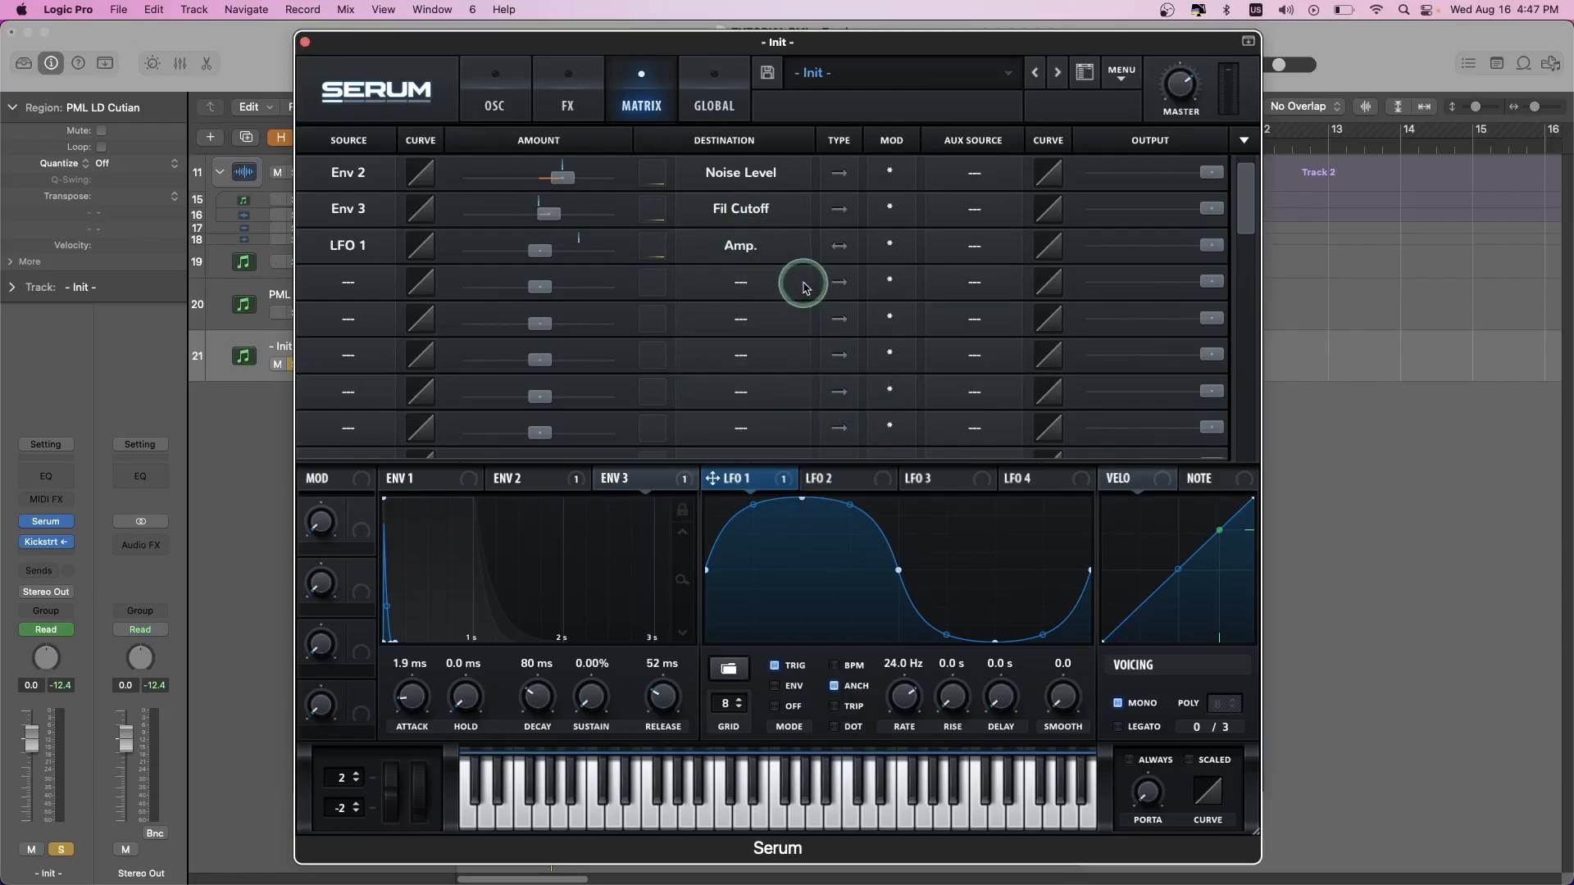
{"action": "double_click", "coordinate": [541, 254]}
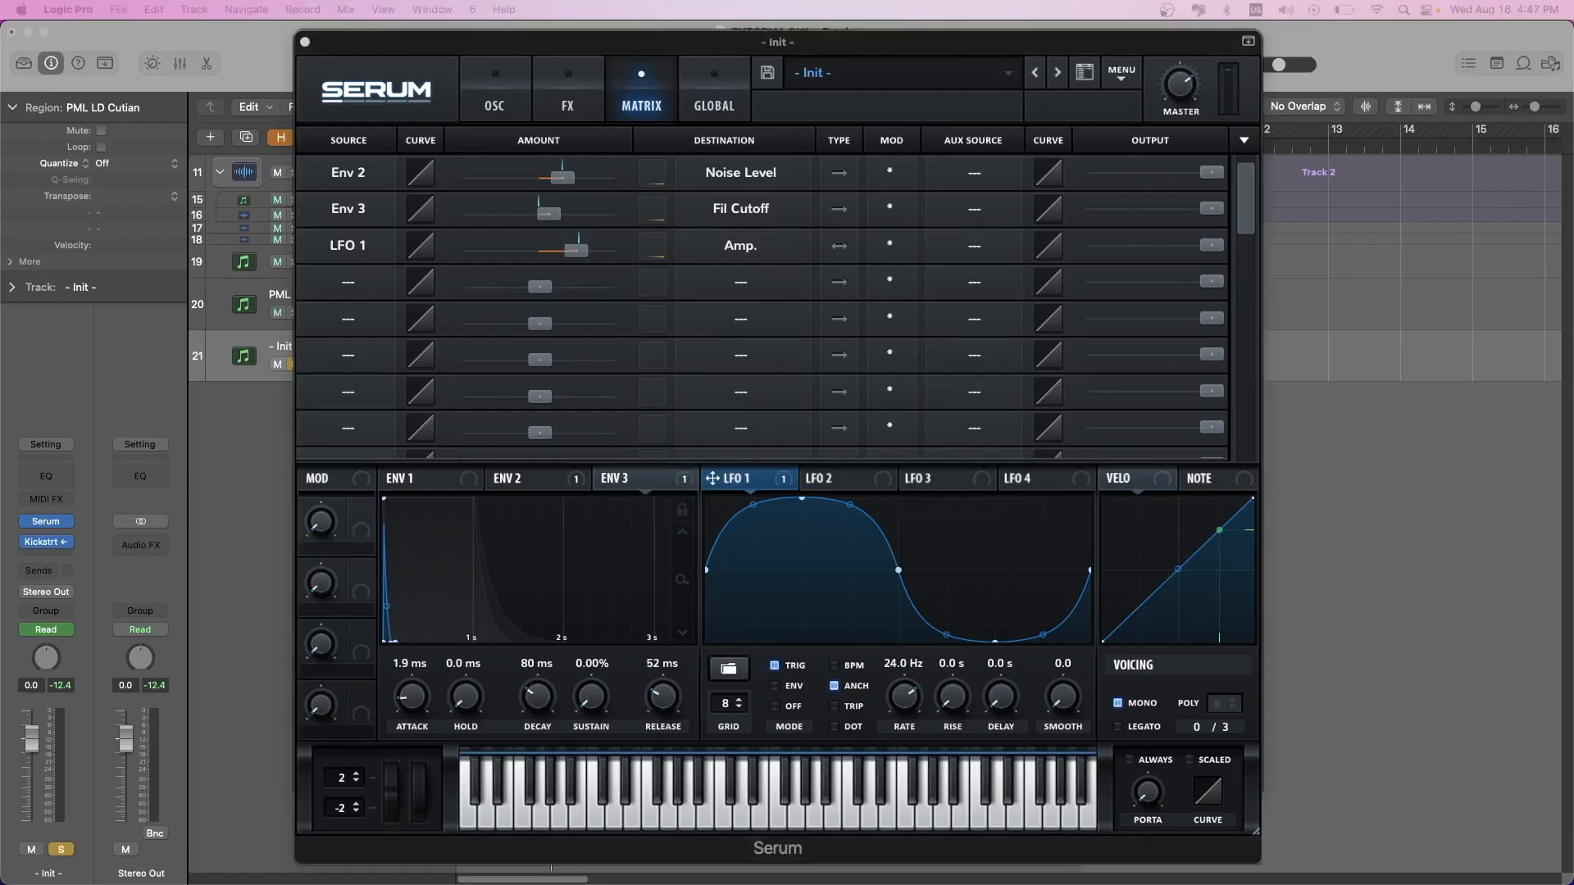
{"action": "key", "text": "space"}
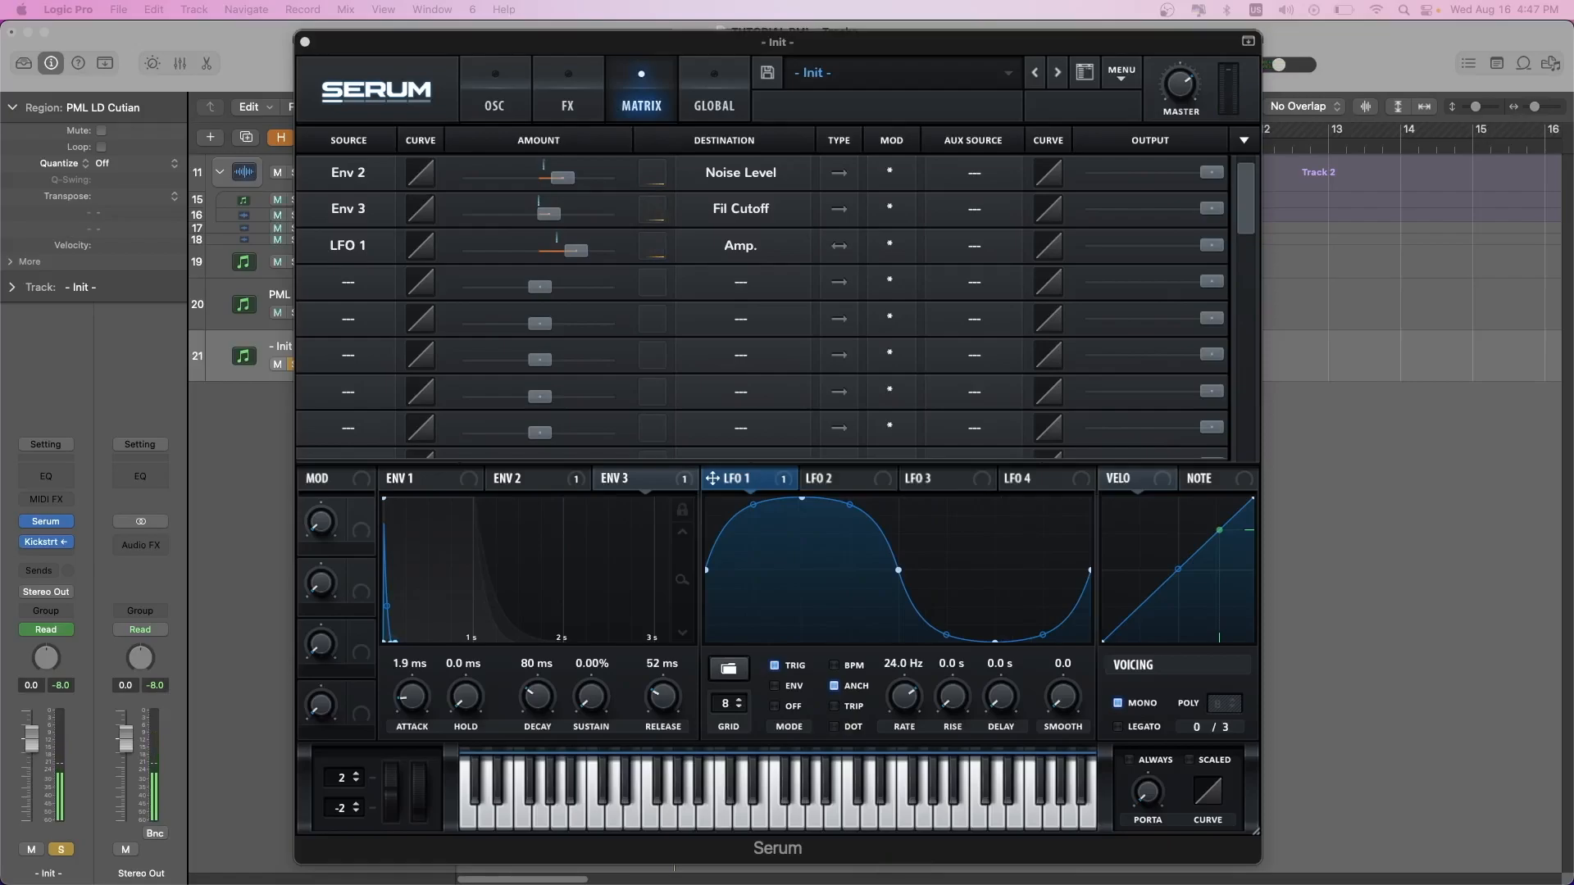
- Set LFO 2 to envelope mode at a 1/8 rate and reshape it into a half-height start with a steep decay to zero
{"action": "left_click", "coordinate": [848, 480]}
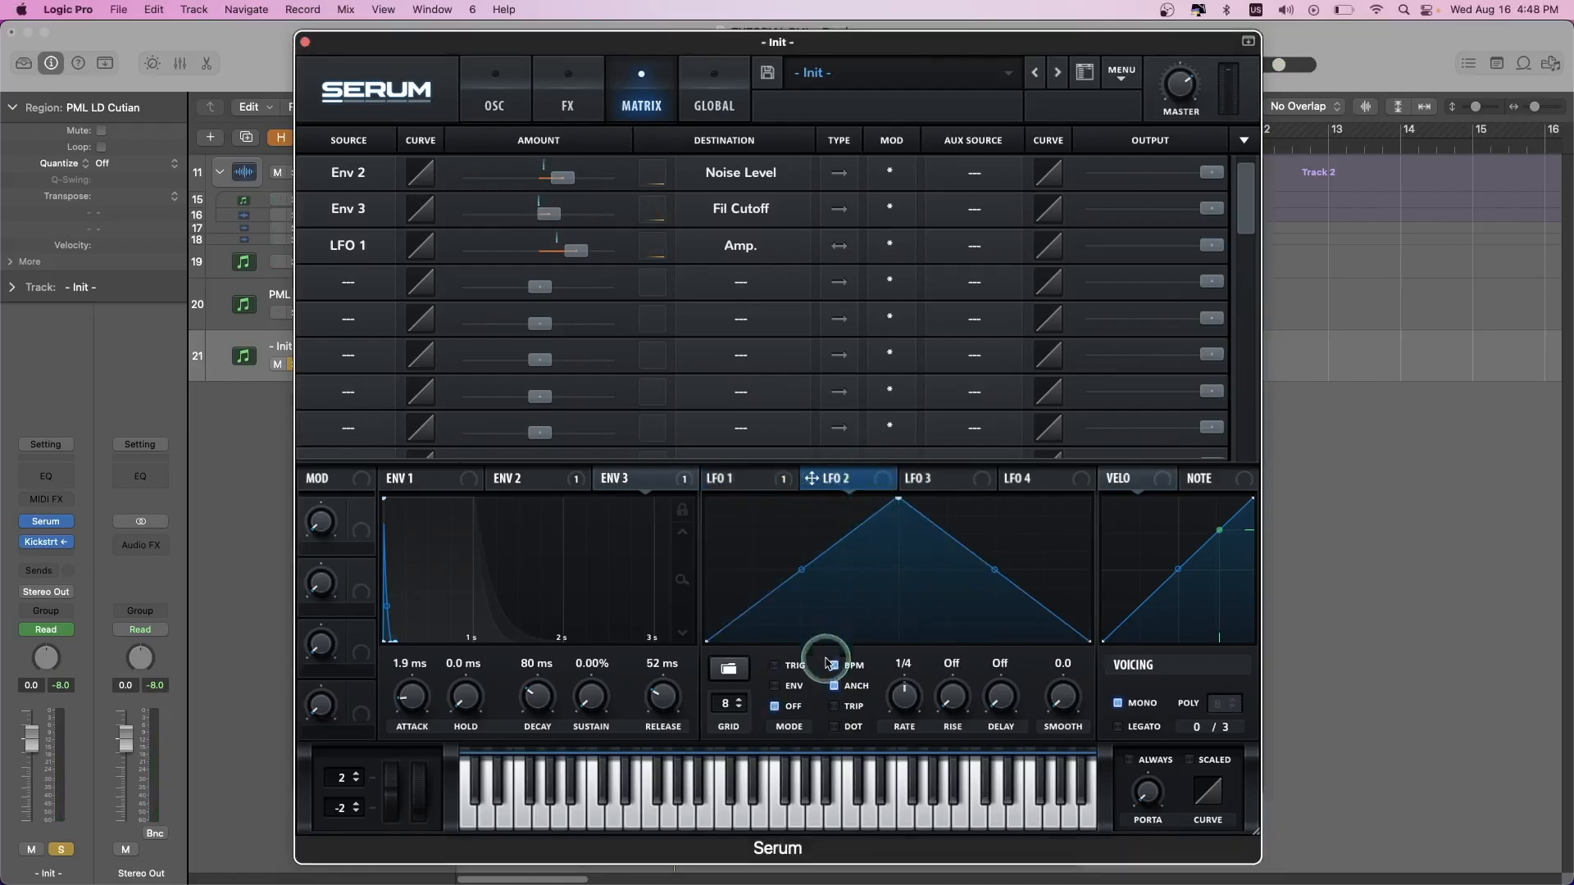
{"action": "left_click", "coordinate": [775, 687]}
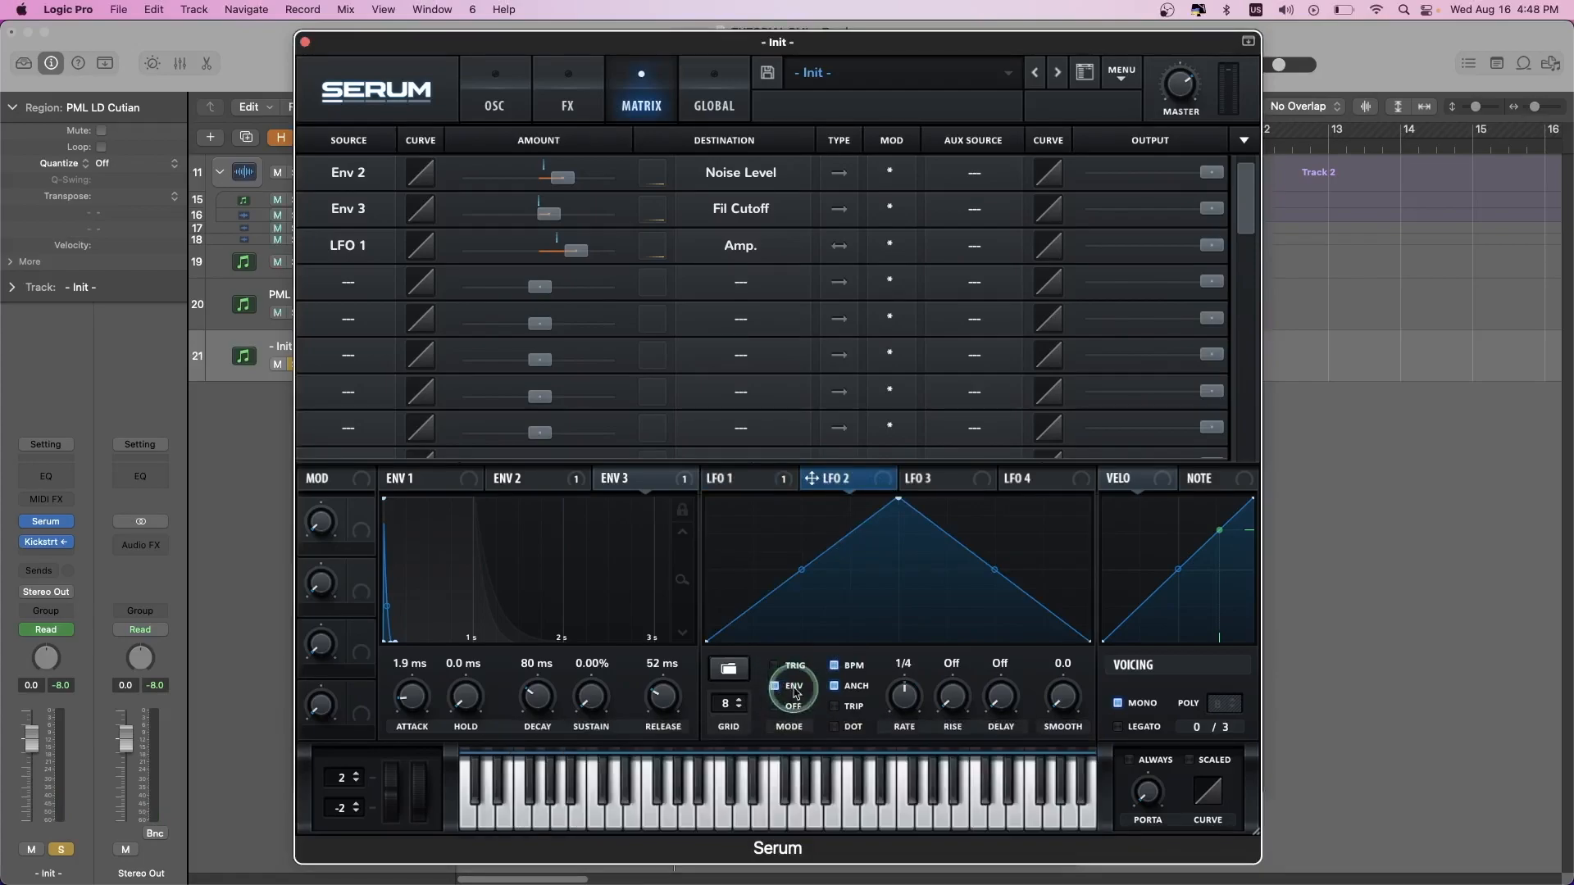
{"action": "left_click", "coordinate": [906, 697]}
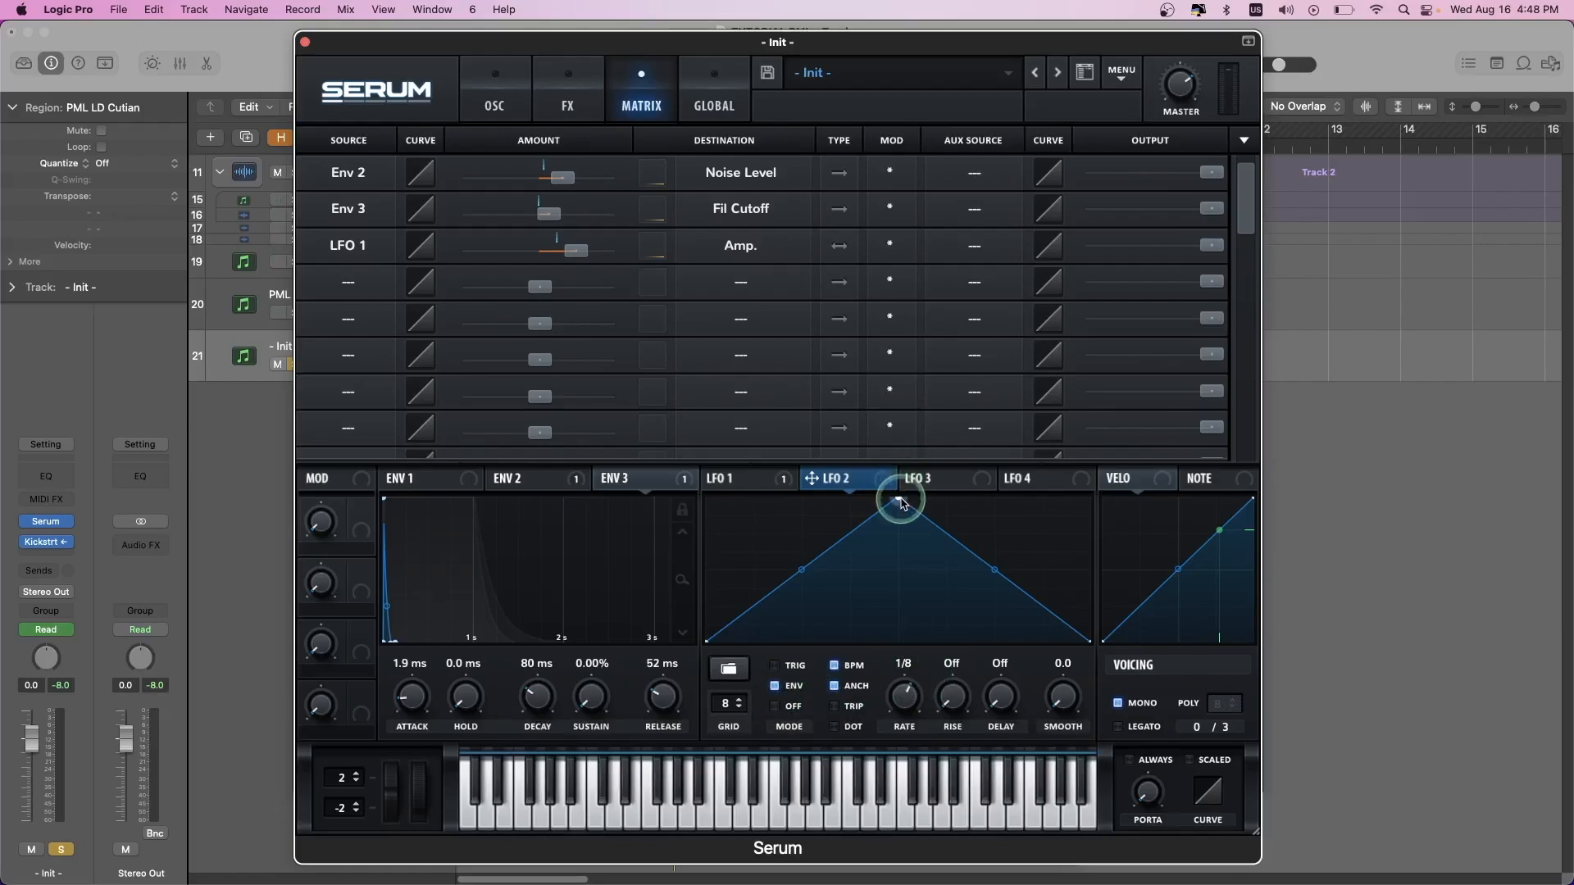
{"action": "left_click_drag", "start_coordinate": [900, 499], "coordinate": [698, 569]}
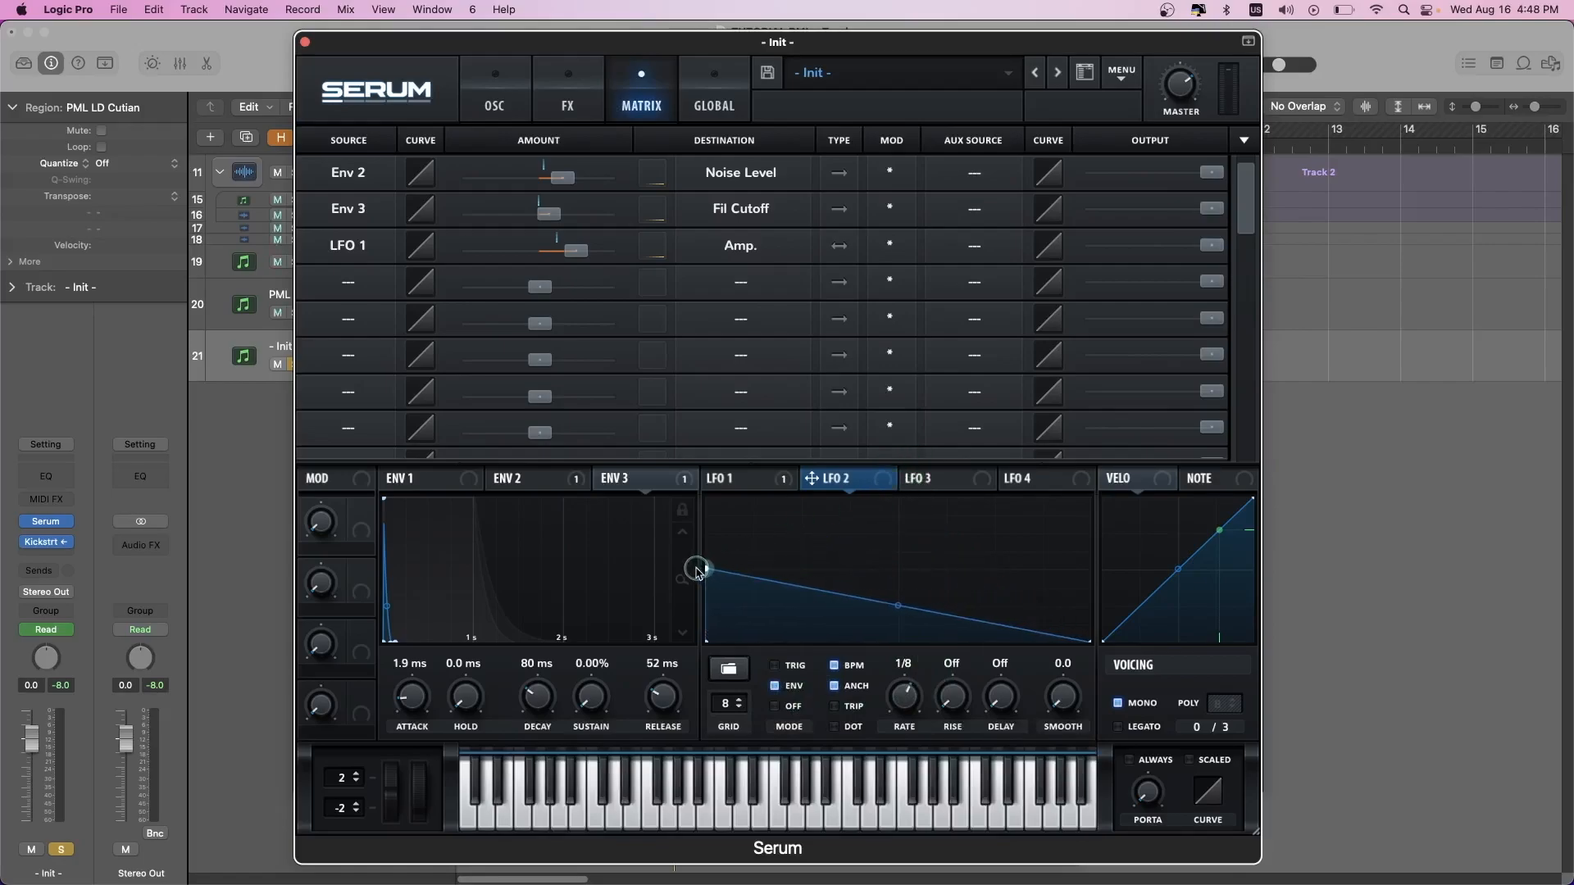
{"action": "left_click_drag", "start_coordinate": [897, 608], "coordinate": [868, 638]}
{"action": "double_click", "coordinate": [797, 637]}
{"action": "left_click_drag", "start_coordinate": [798, 640], "coordinate": [731, 649]}
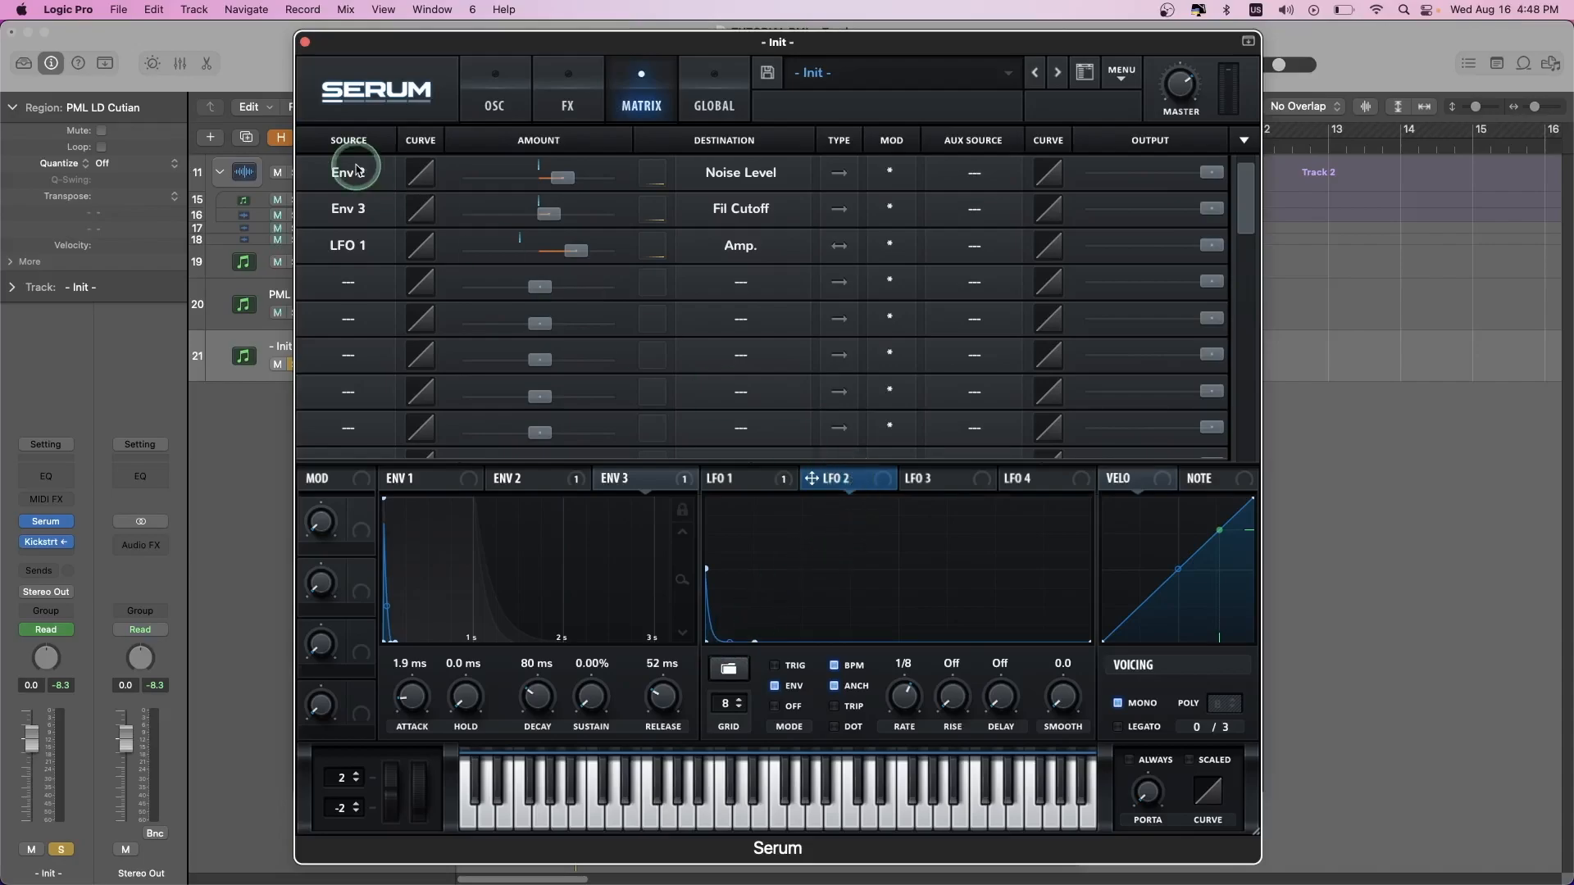
- Route LFO 2 to oscillator A's coarse pitch in the matrix with a small positive amount and audition the sound
{"action": "left_click", "coordinate": [350, 284]}
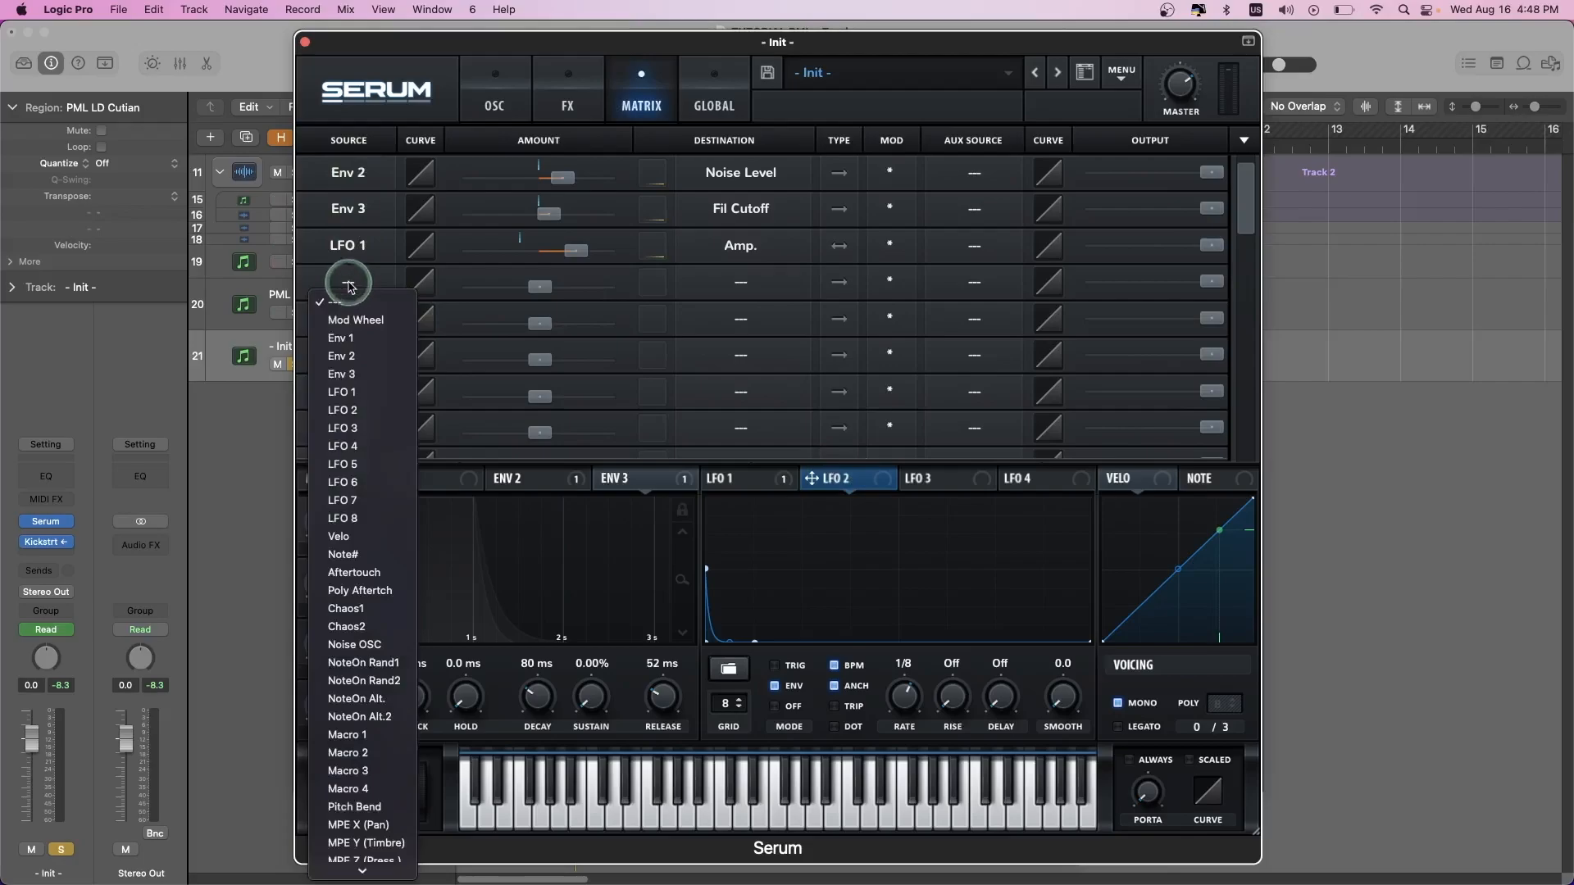
{"action": "left_click", "coordinate": [377, 410]}
{"action": "left_click", "coordinate": [726, 283]}
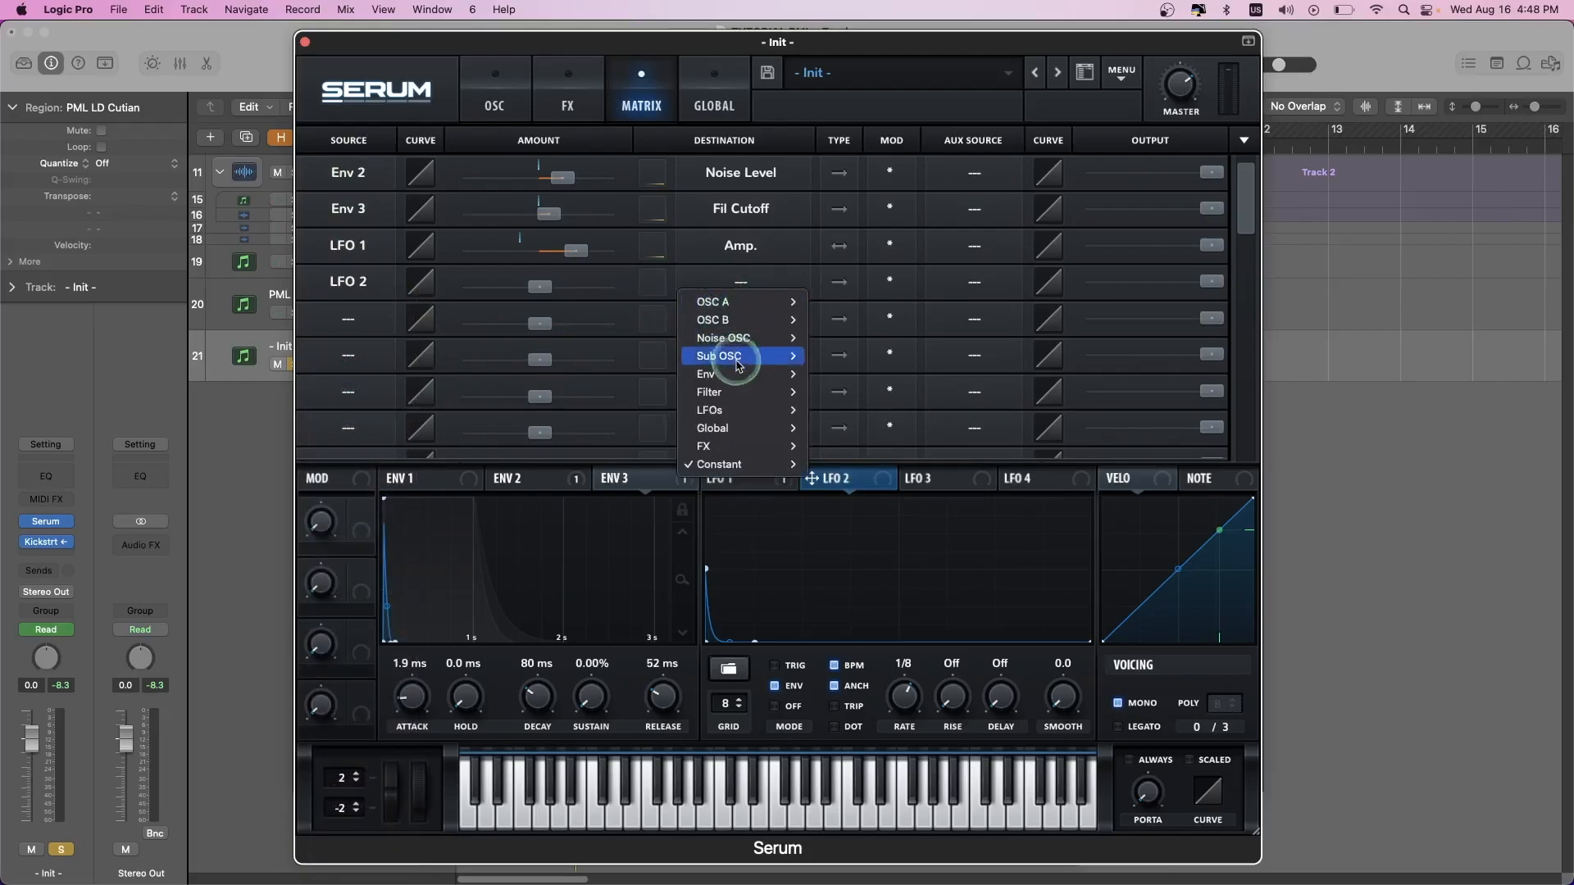
{"action": "mouse_move", "coordinate": [713, 303]}
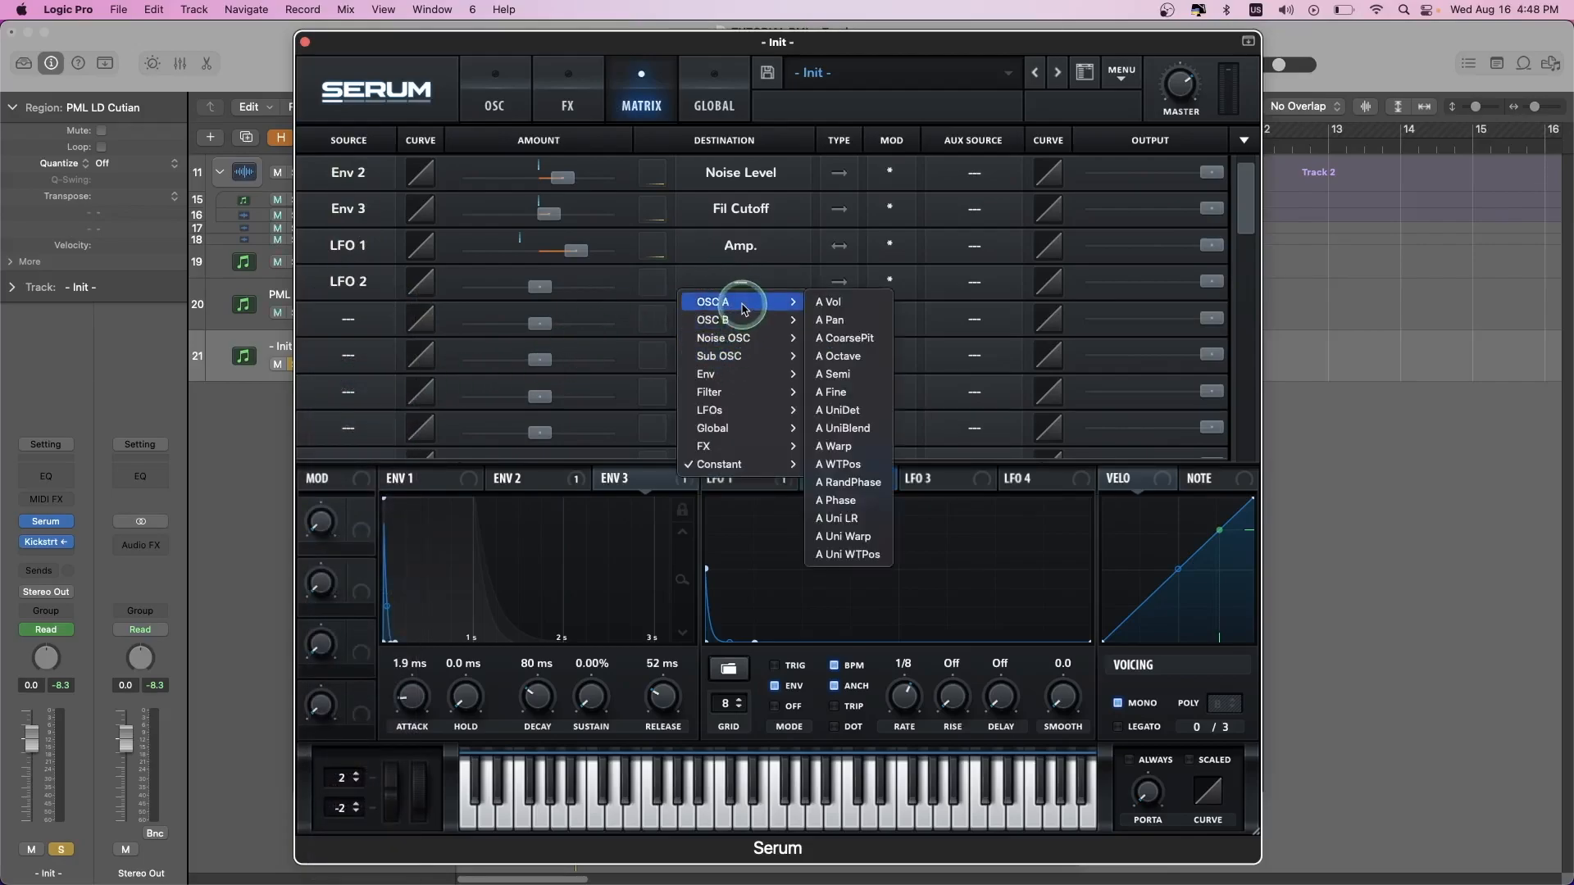
{"action": "left_click", "coordinate": [869, 340]}
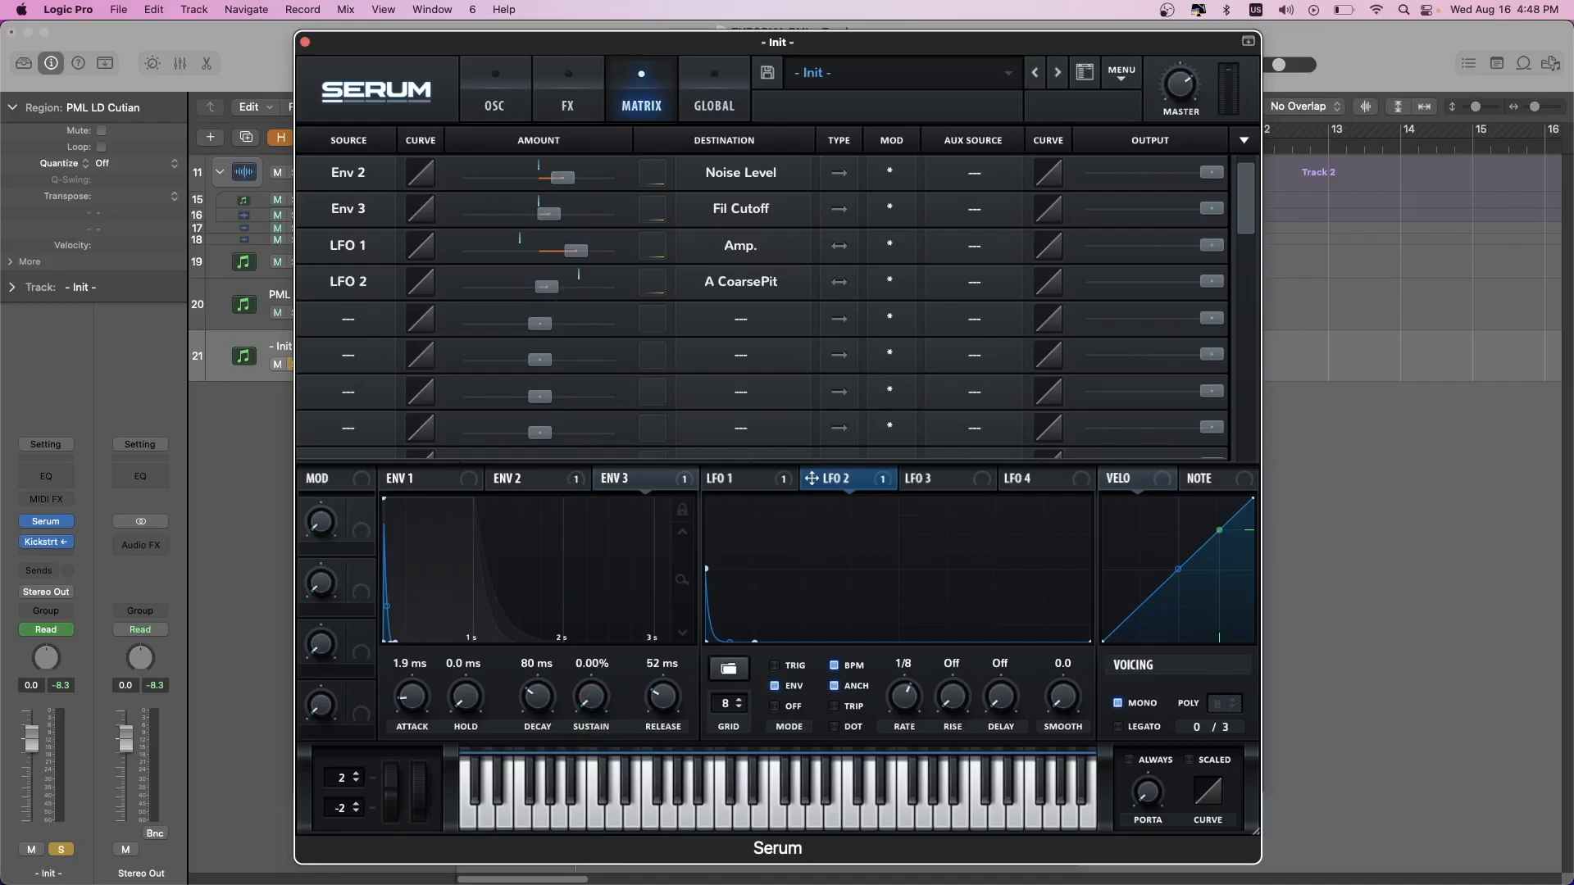
{"action": "key", "text": "space"}
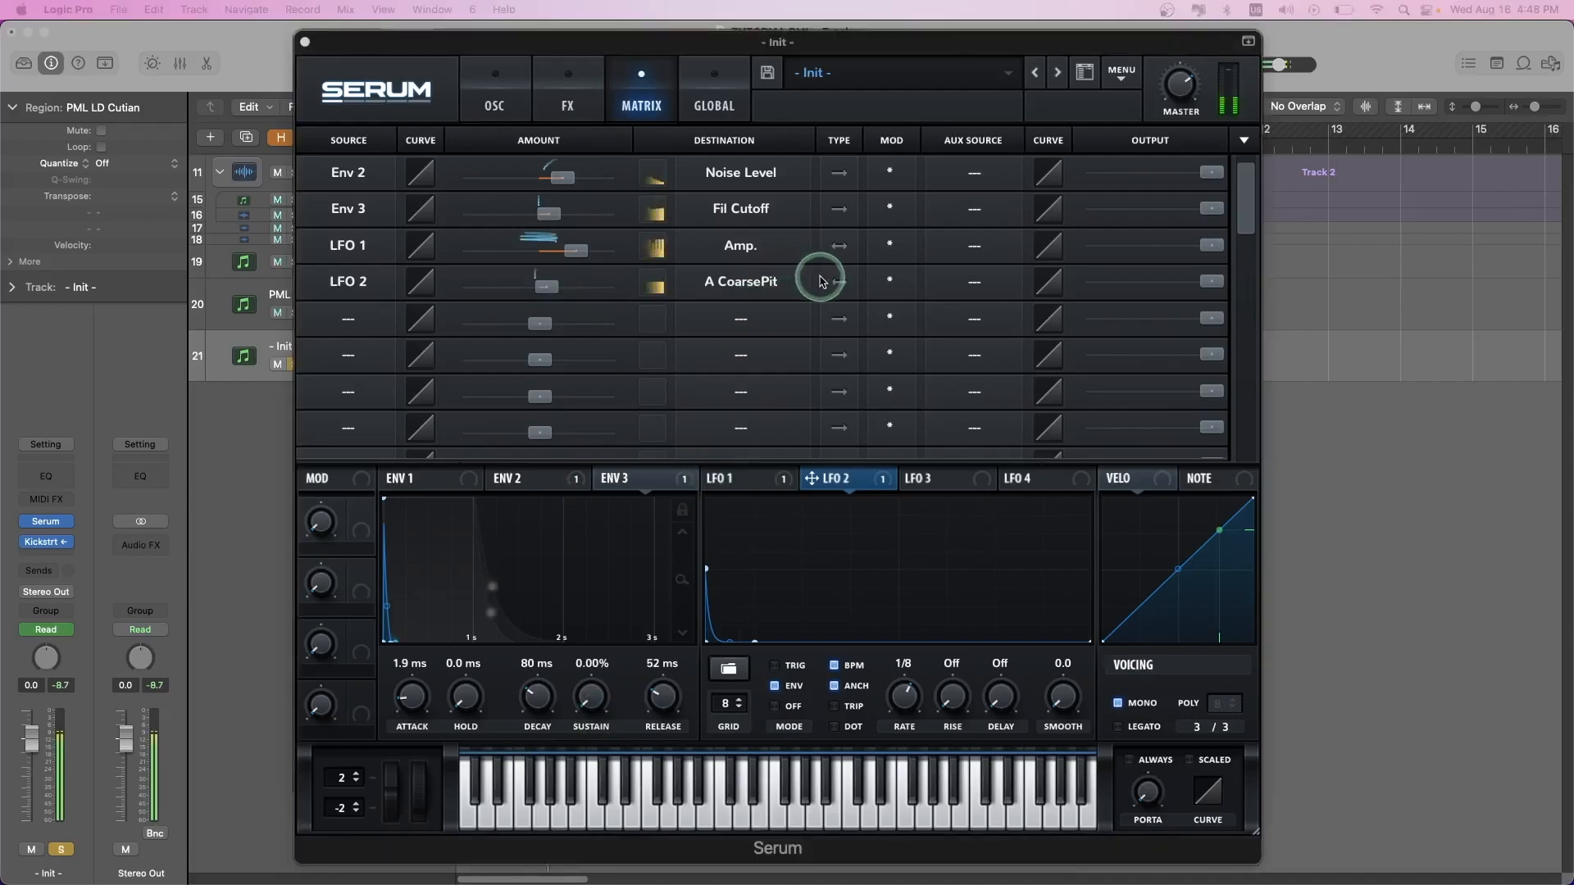
{"action": "key", "text": "space"}
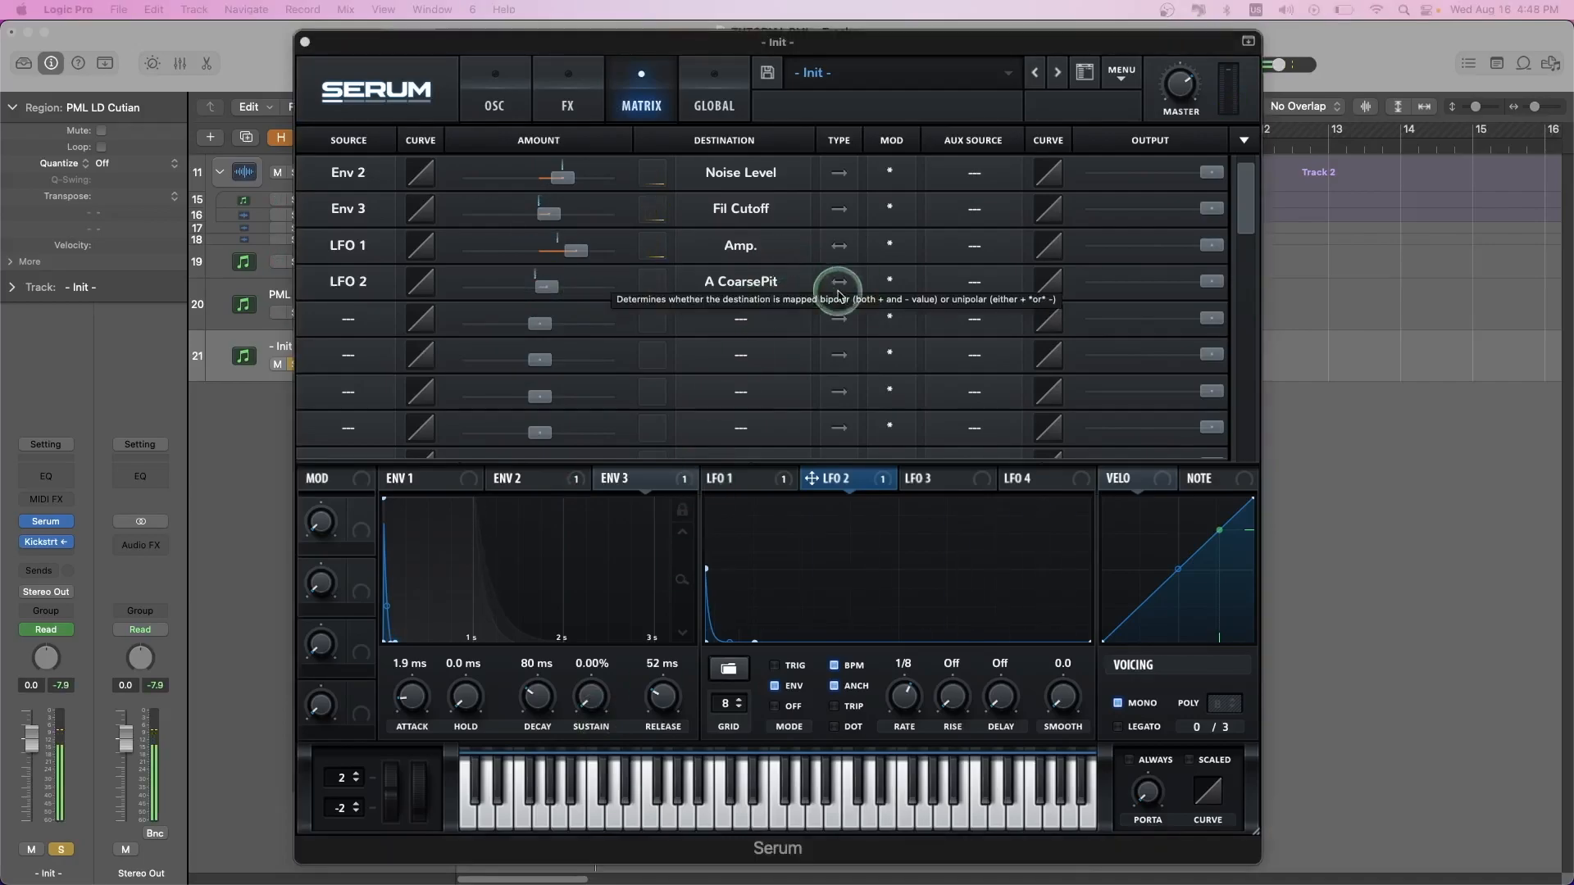
- Switch the LFO 2 coarse pitch modulation from bipolar to unipolar and audition the sound
{"action": "left_click", "coordinate": [838, 284]}
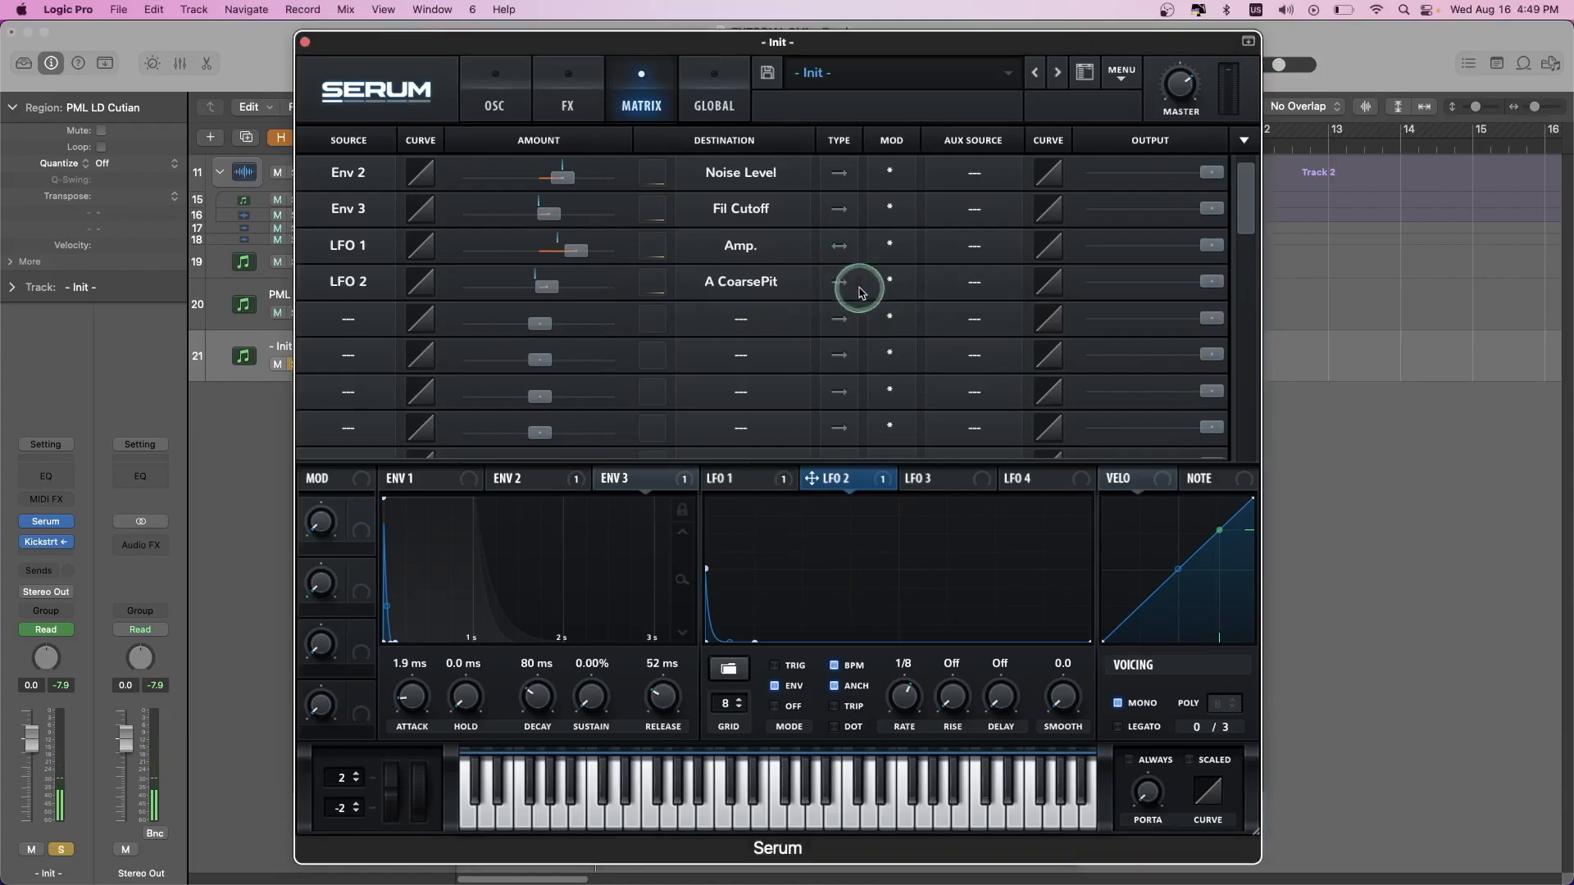
{"action": "key", "text": "space"}
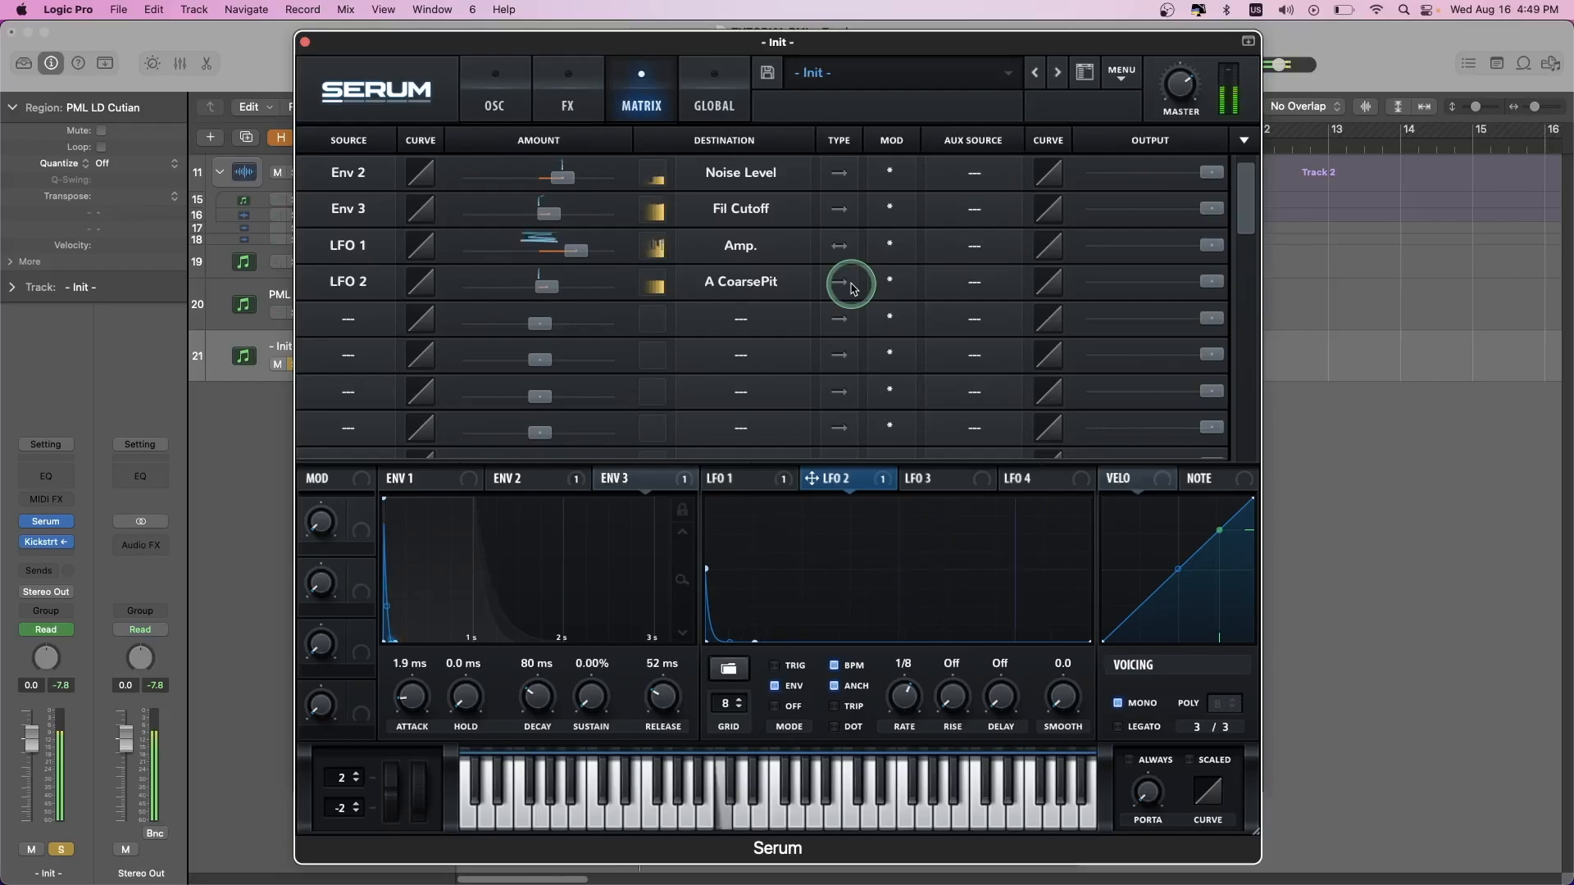
{"action": "key", "text": "space"}
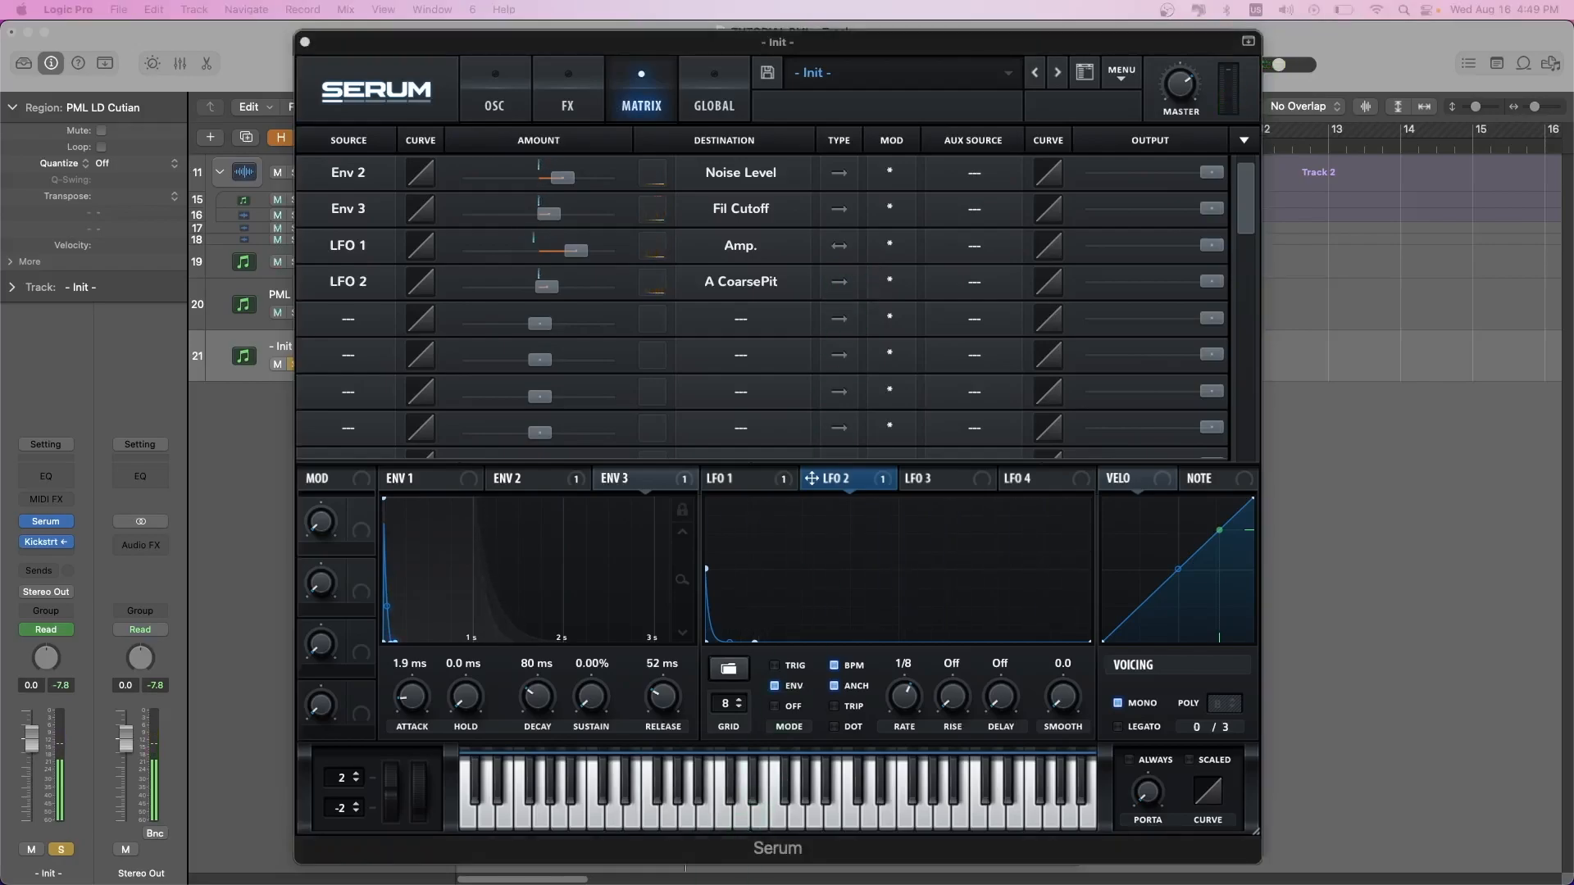
- Enable the Filter effect and move it to the start of the effects chain
{"action": "left_click", "coordinate": [572, 90]}
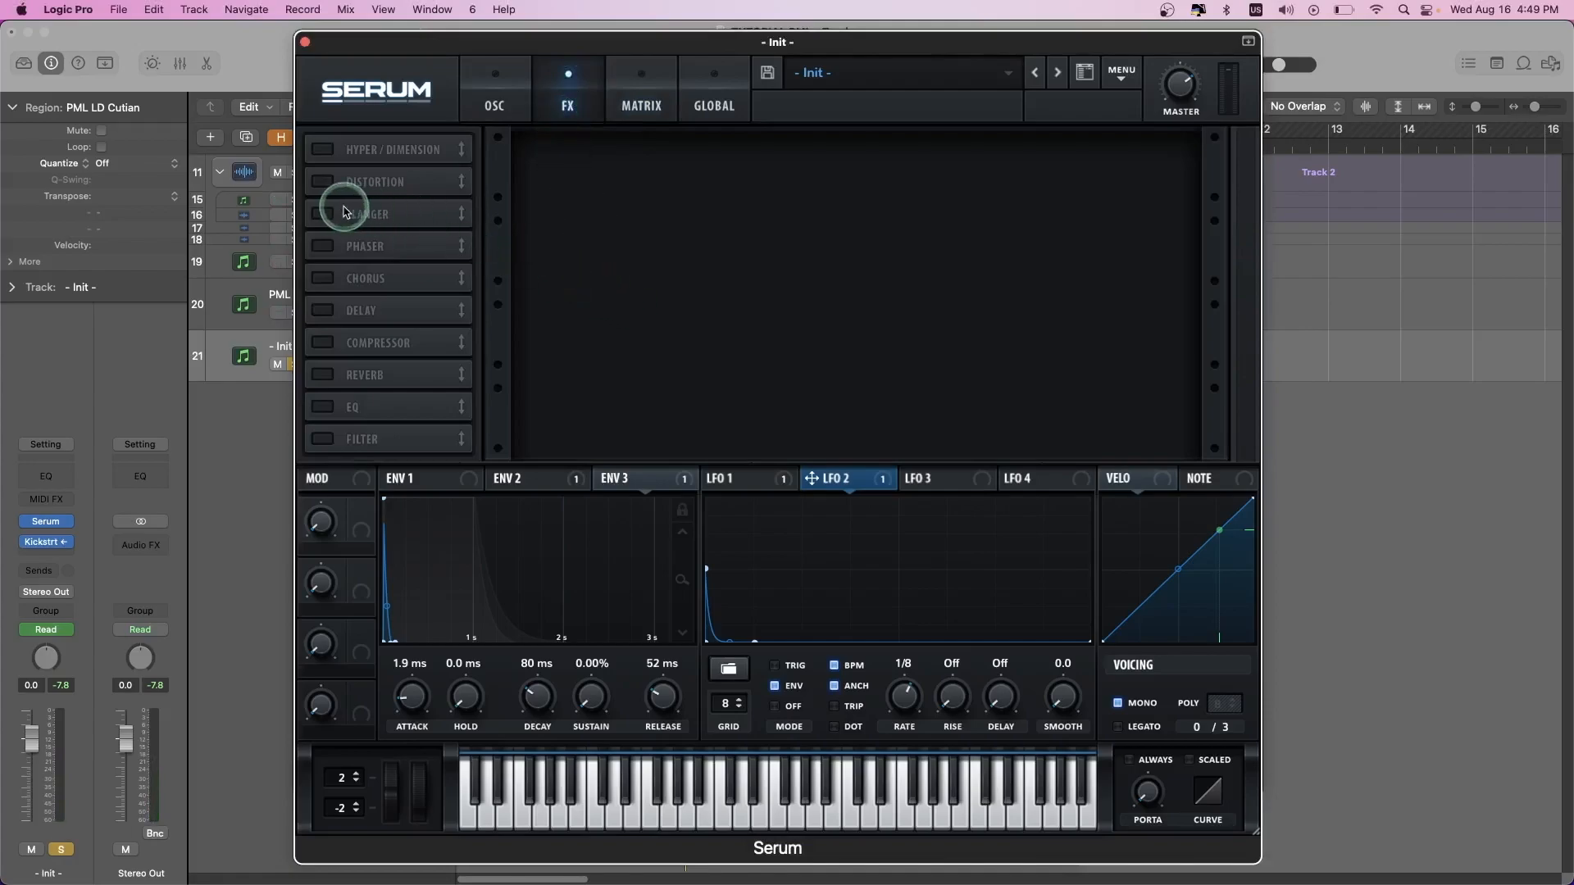
{"action": "left_click", "coordinate": [320, 438]}
{"action": "left_click_drag", "start_coordinate": [397, 435], "coordinate": [407, 95]}
{"action": "key", "text": "space"}
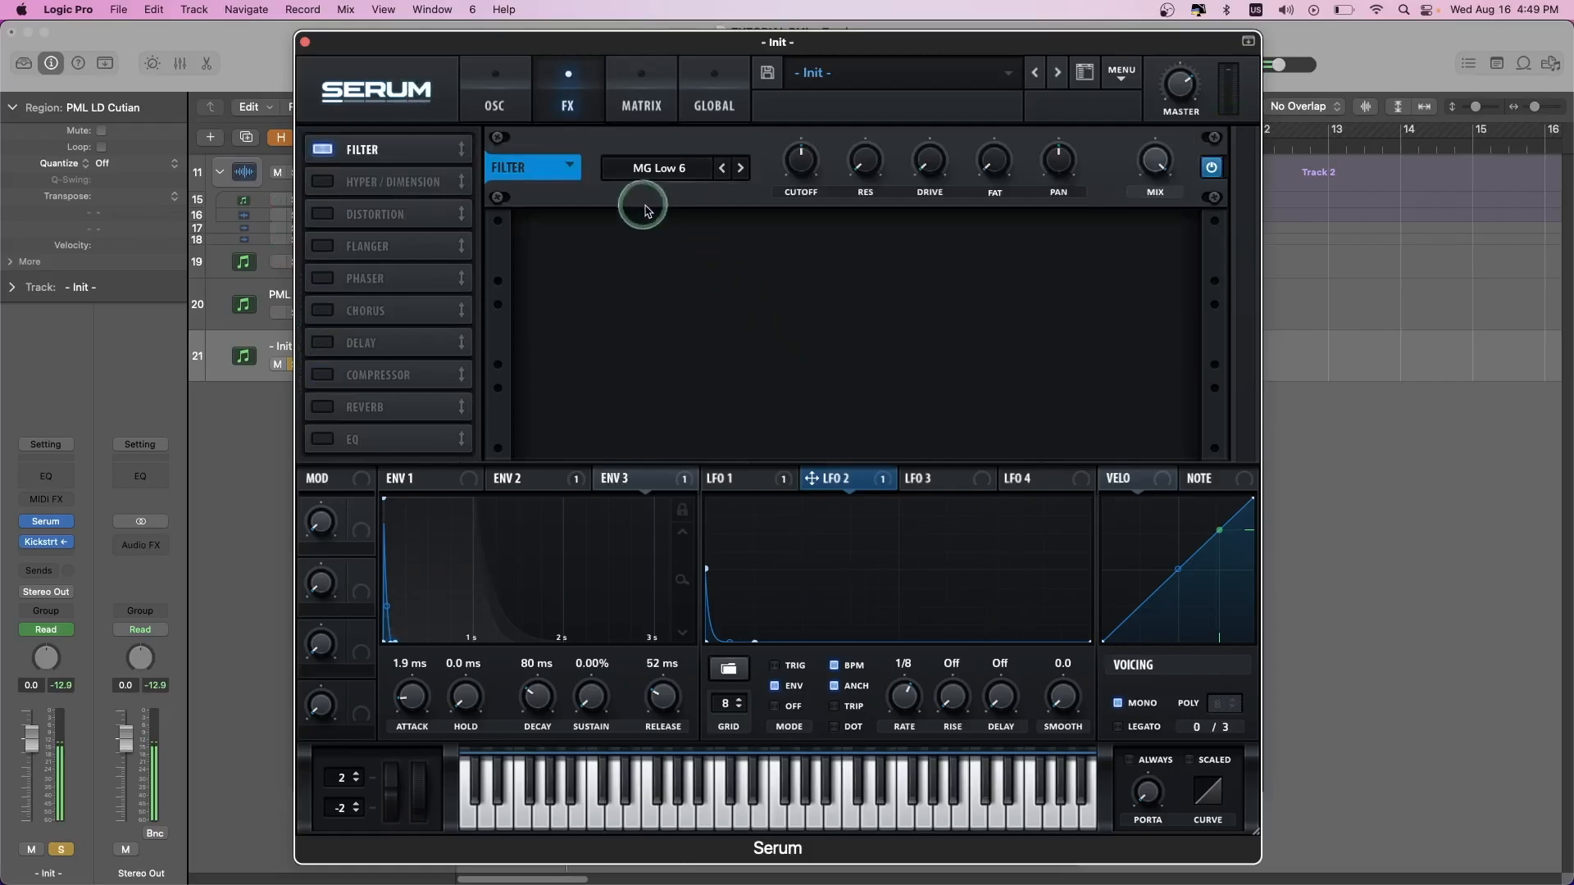
- Set the effects filter type to High 12 and lower its cutoff slightly
{"action": "left_click", "coordinate": [644, 168]}
{"action": "mouse_move", "coordinate": [649, 194]}
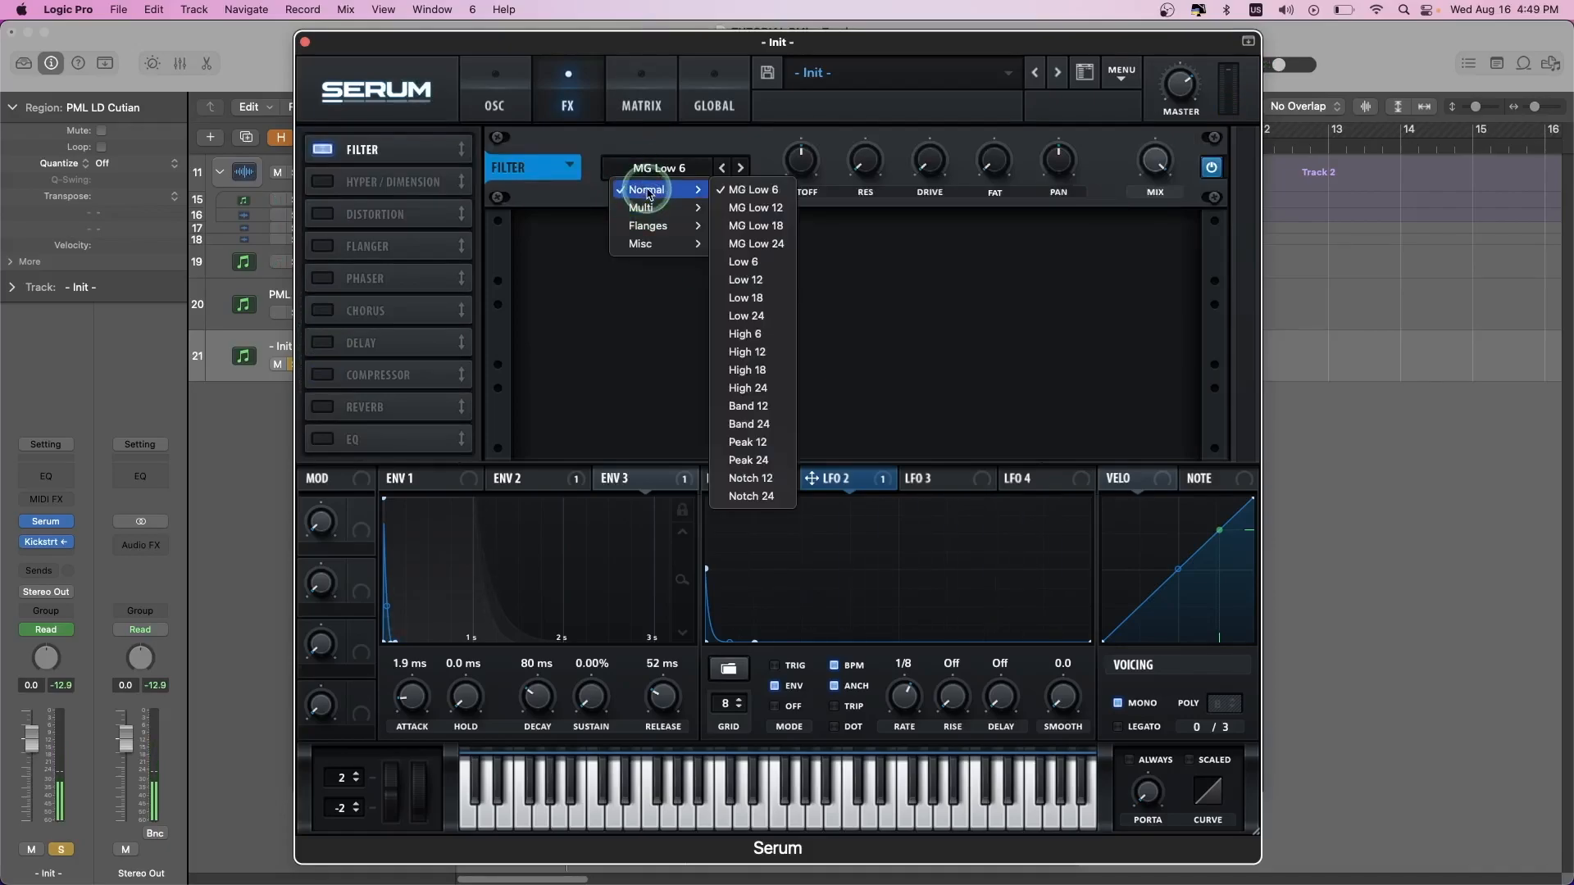
{"action": "left_click", "coordinate": [770, 353]}
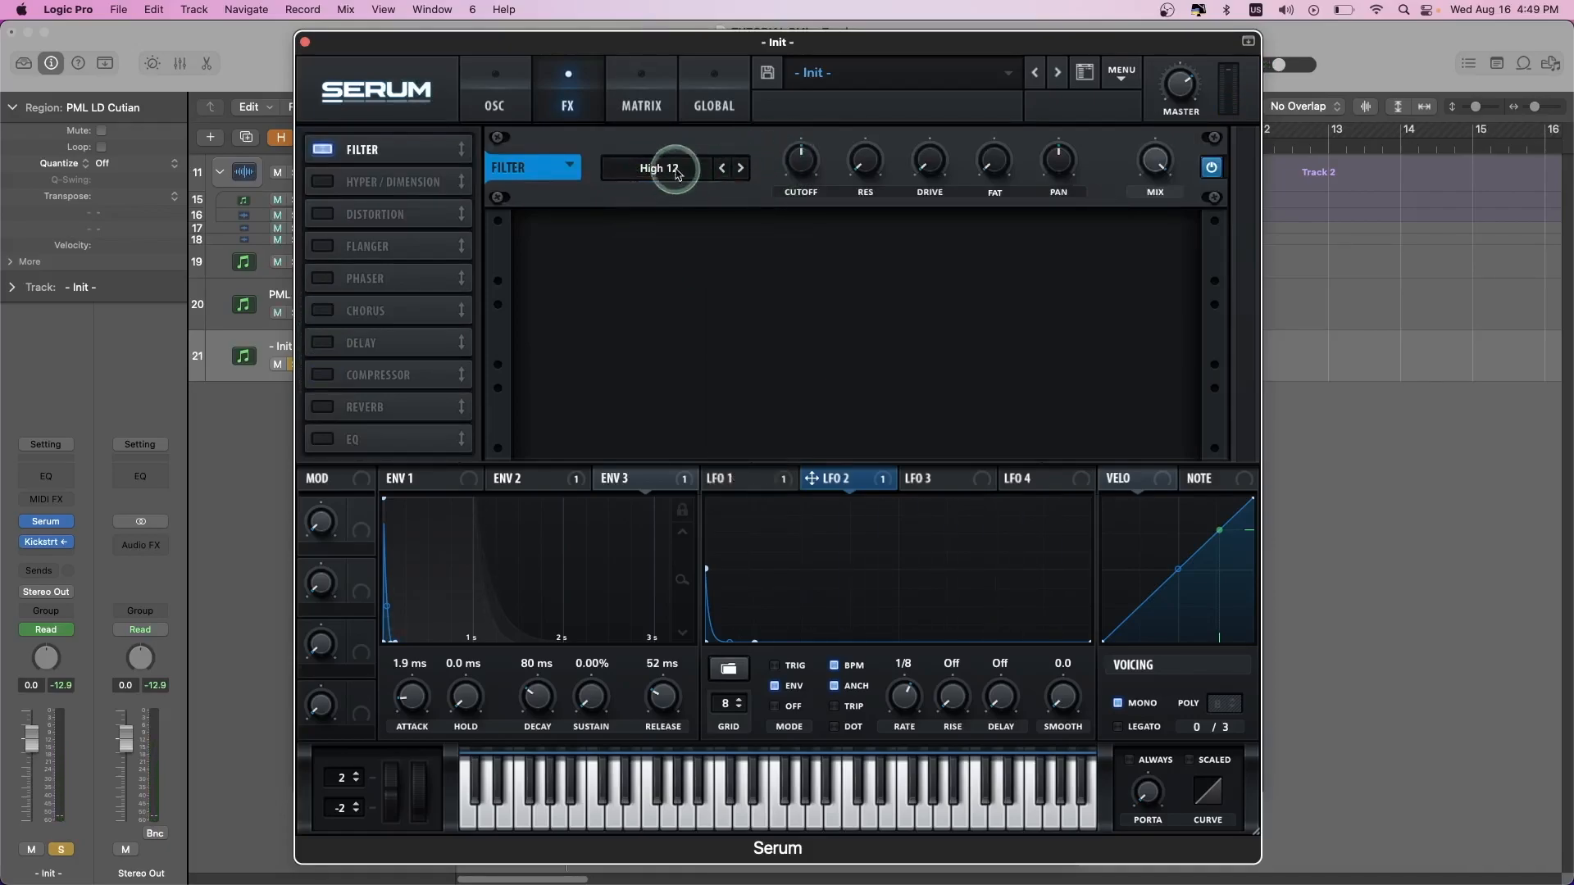
{"action": "left_click_drag", "start_coordinate": [806, 169], "coordinate": [803, 173]}
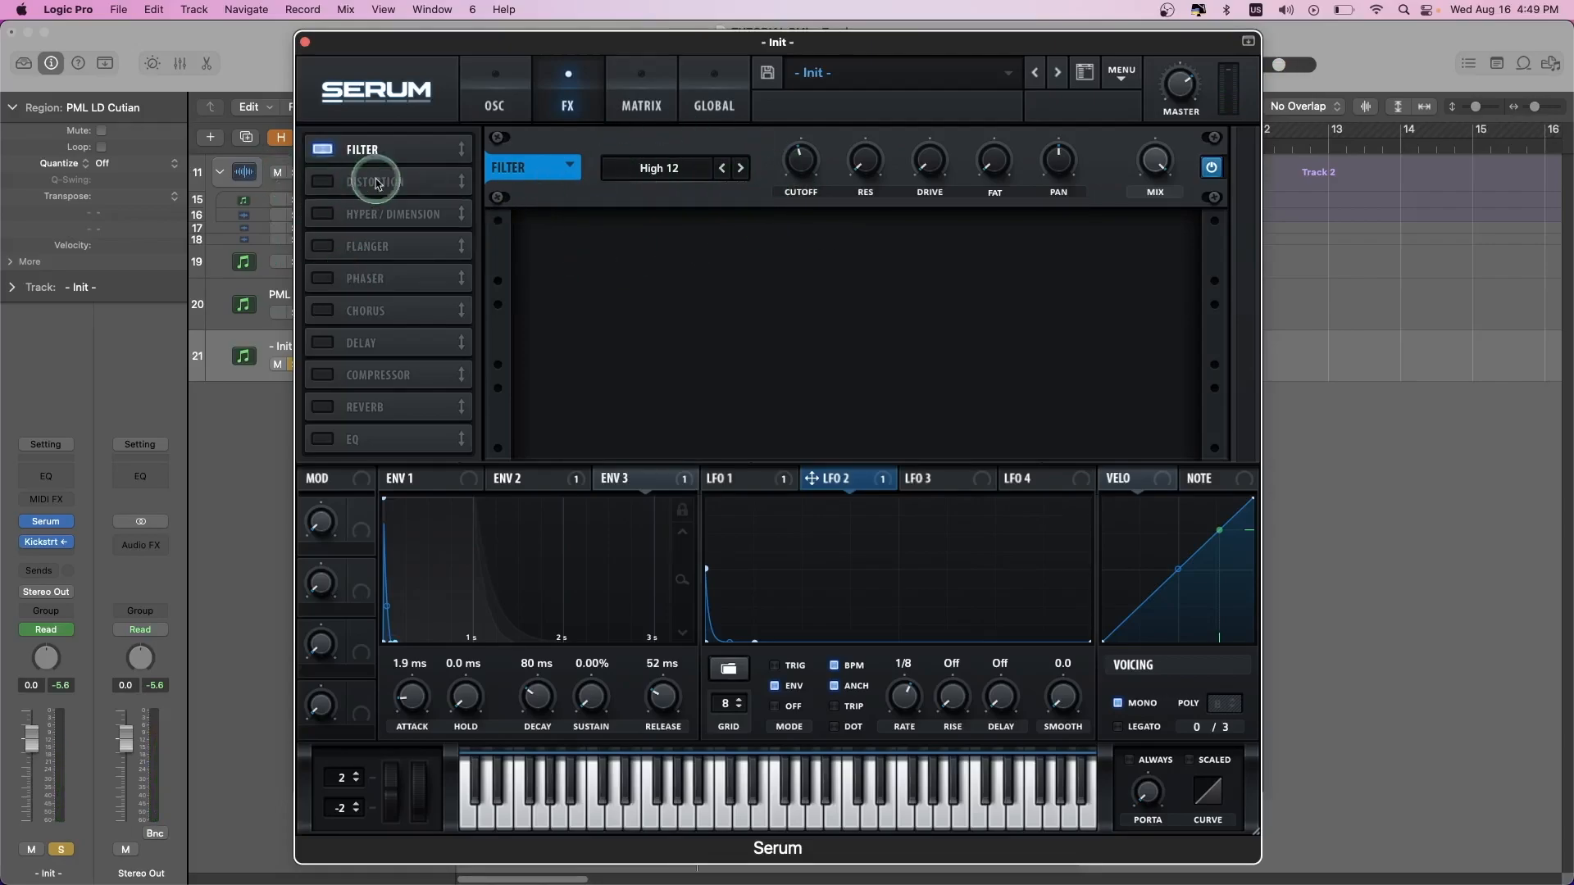
- Enable the Distortion effect, set its type to SoftClip and raise its drive while auditioning the sound
{"action": "left_click", "coordinate": [323, 181]}
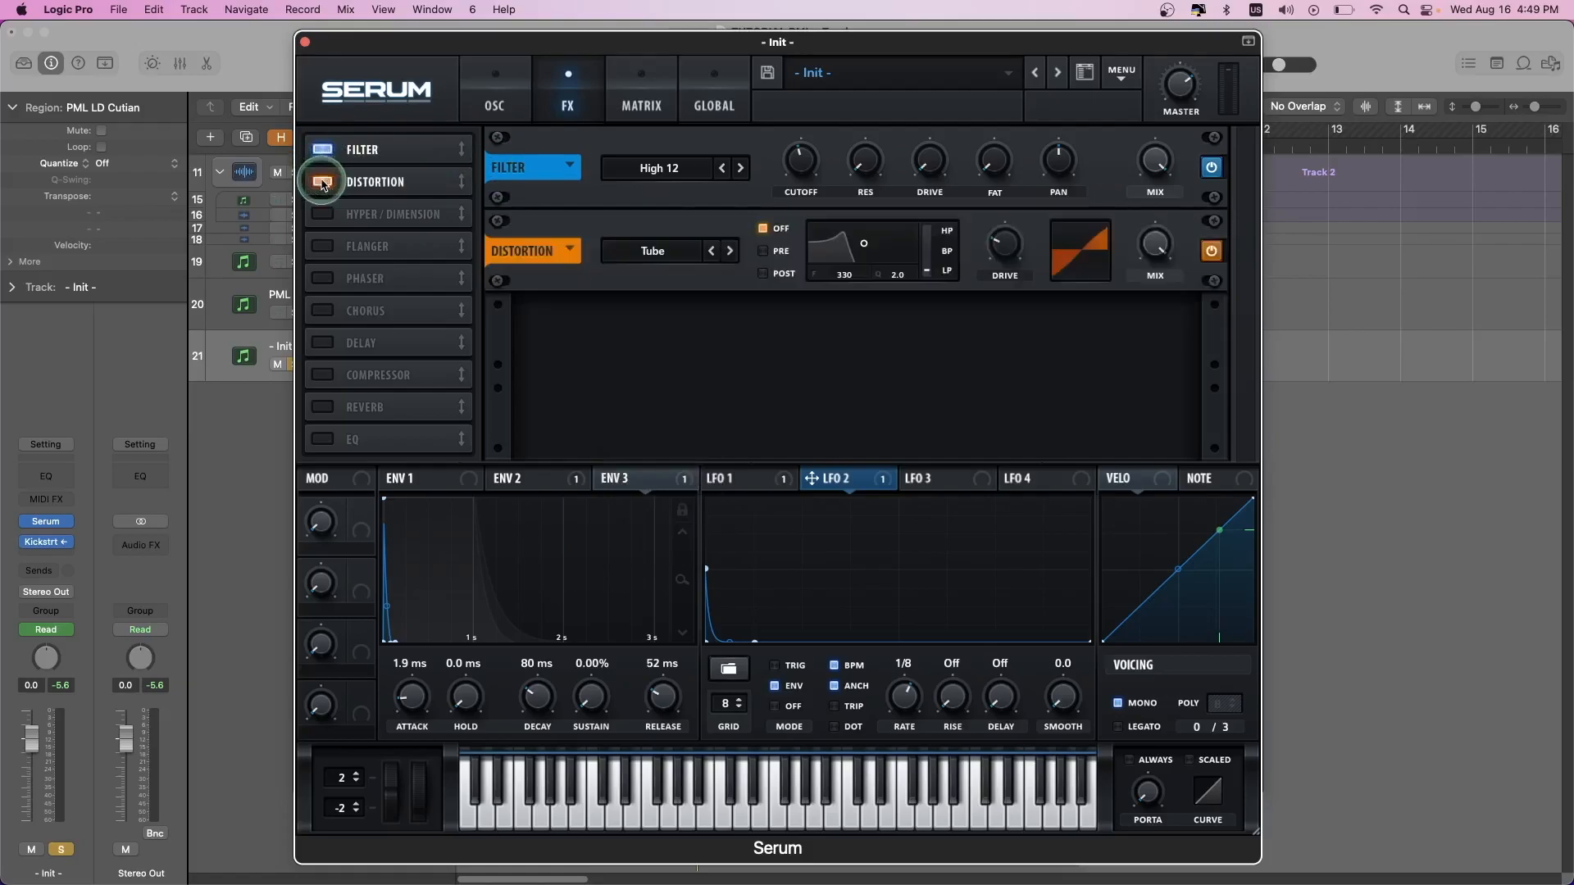
{"action": "left_click", "coordinate": [660, 254]}
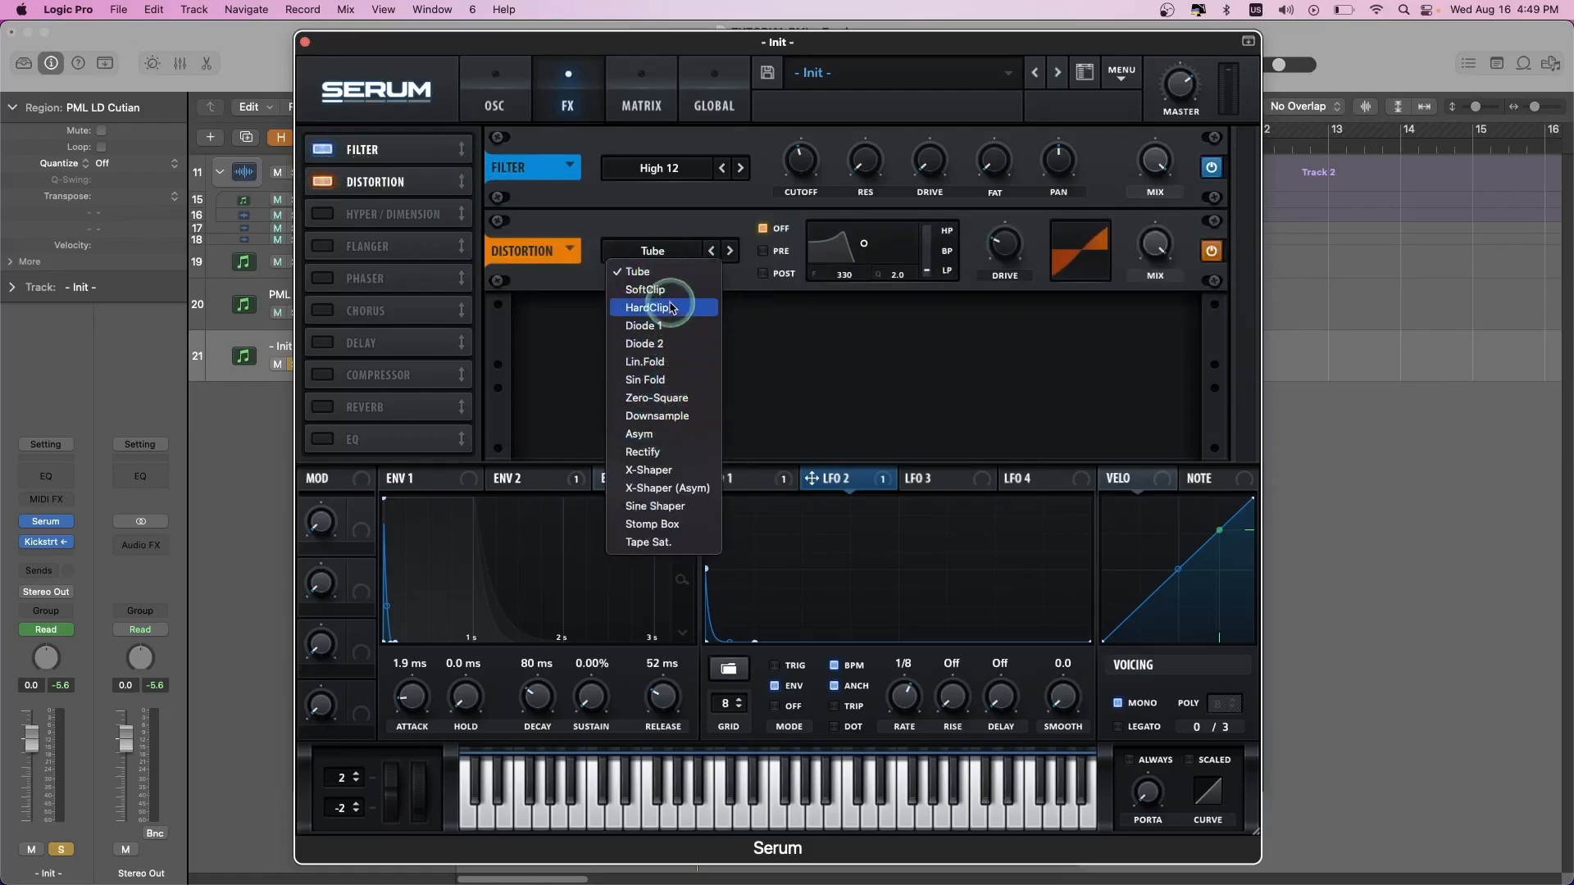
{"action": "left_click", "coordinate": [648, 291]}
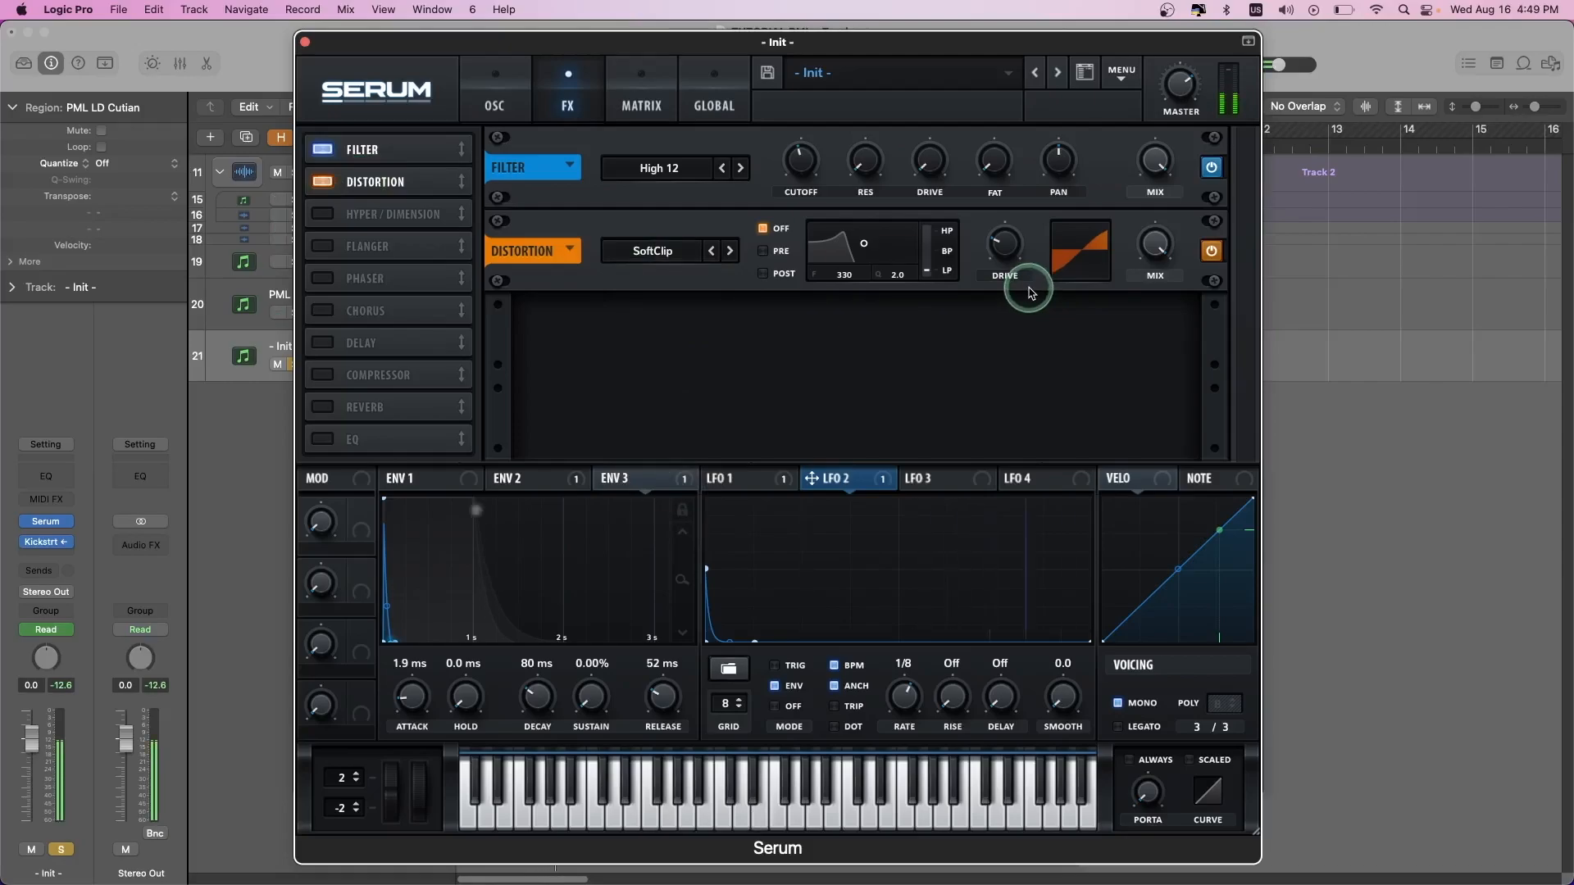
{"action": "left_click_drag", "start_coordinate": [1022, 246], "coordinate": [989, 119]}
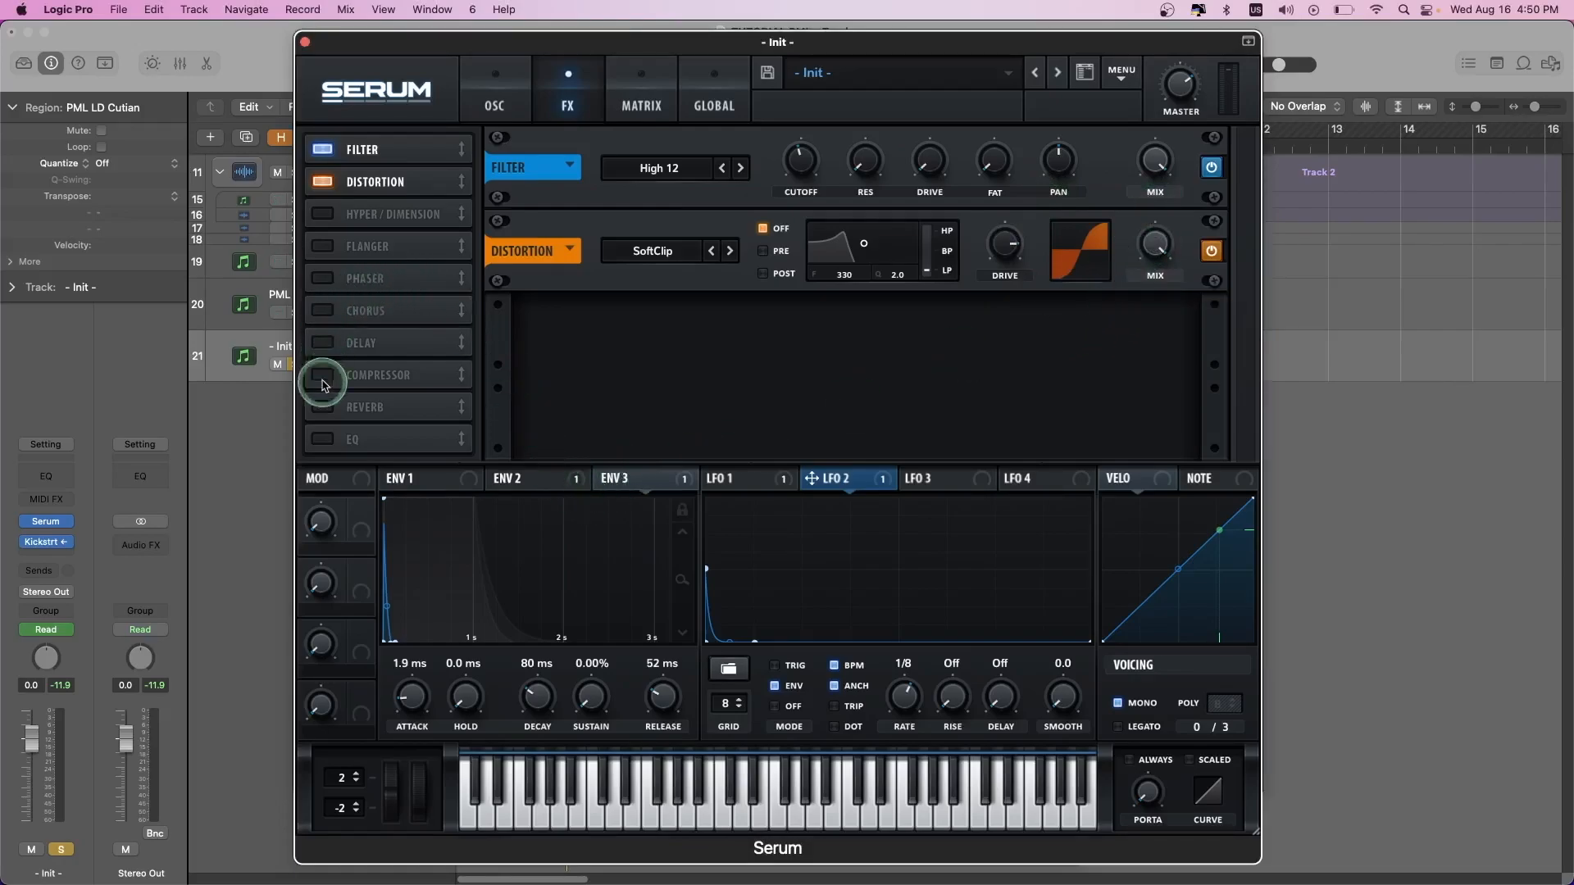
- Enable the EQ effect, move it directly after Distortion and switch its low band to the low-cut shape
{"action": "left_click", "coordinate": [322, 439]}
{"action": "left_click_drag", "start_coordinate": [409, 438], "coordinate": [408, 207]}
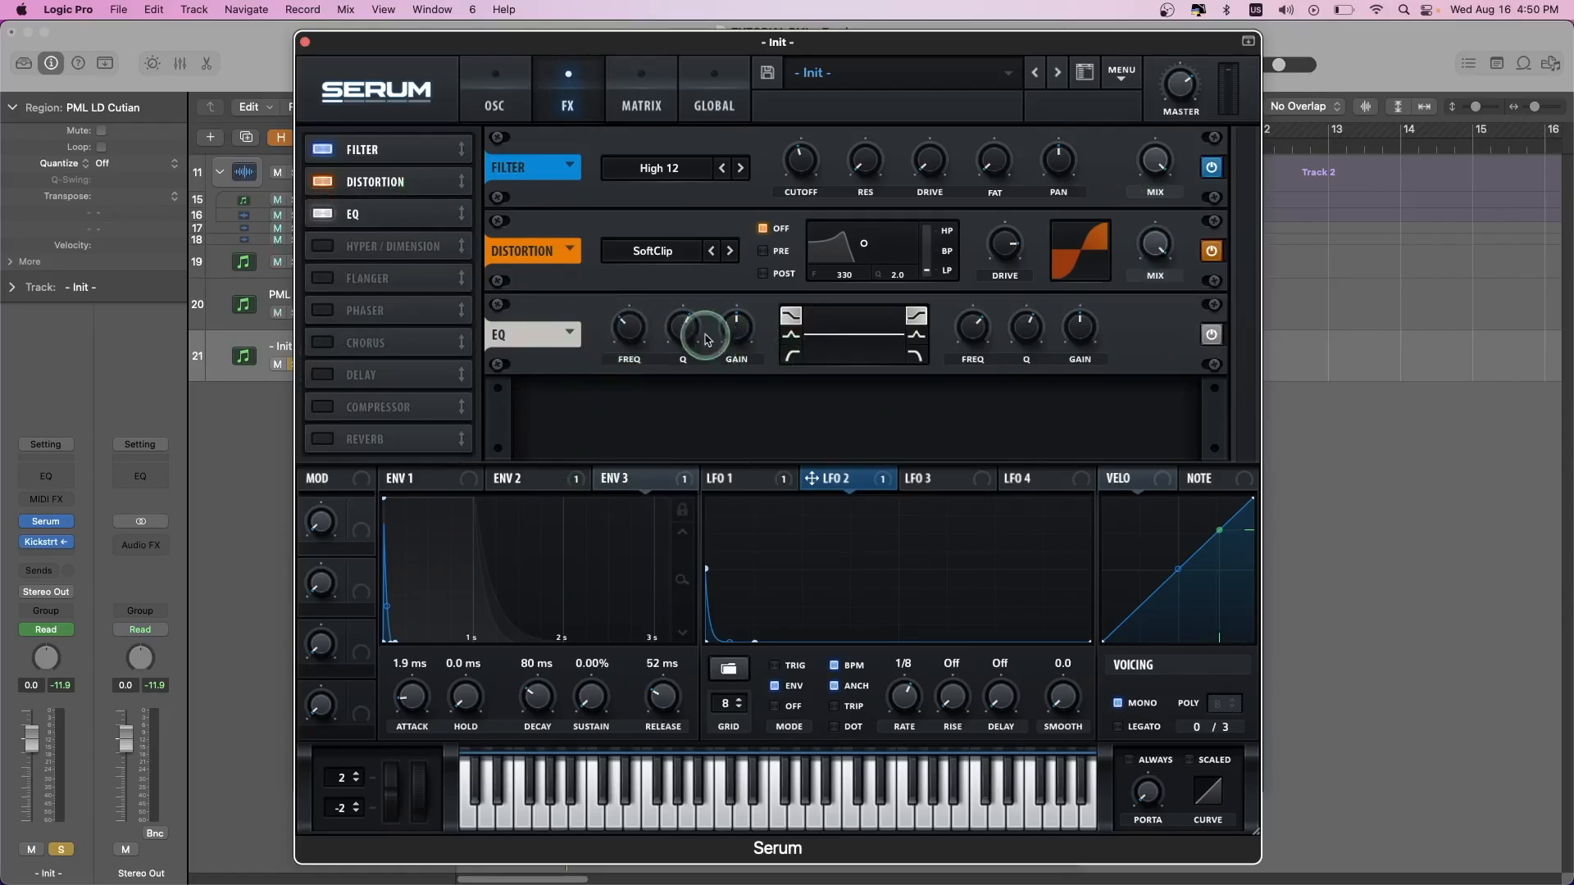
{"action": "left_click", "coordinate": [795, 359]}
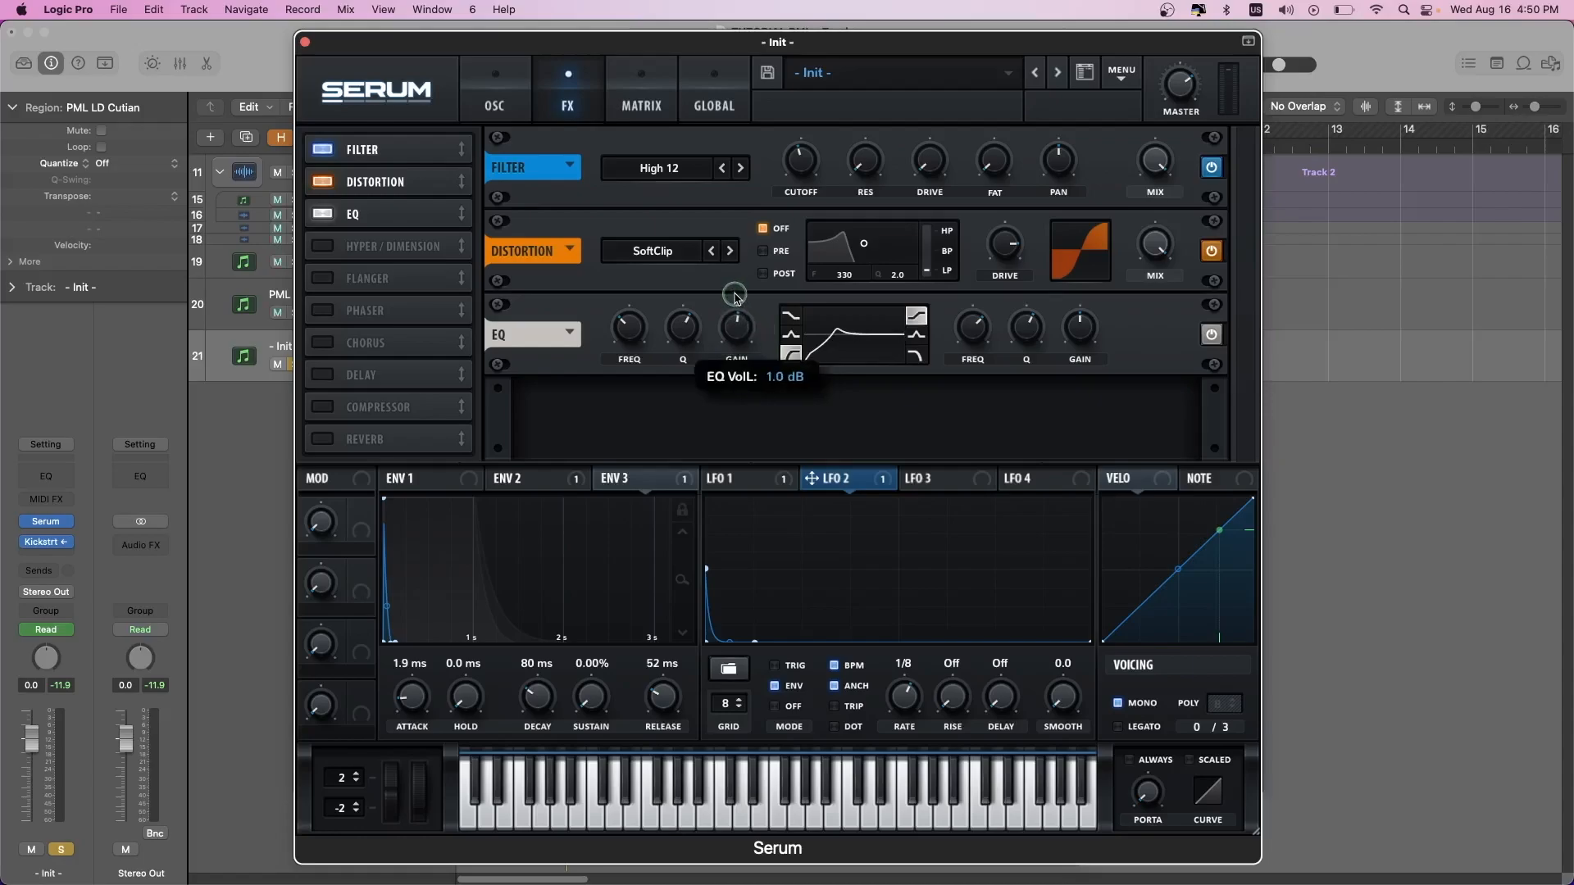
- Lower the Q and frequency of the EQ's low band and audition the sound
{"action": "left_click_drag", "start_coordinate": [684, 328], "coordinate": [689, 382]}
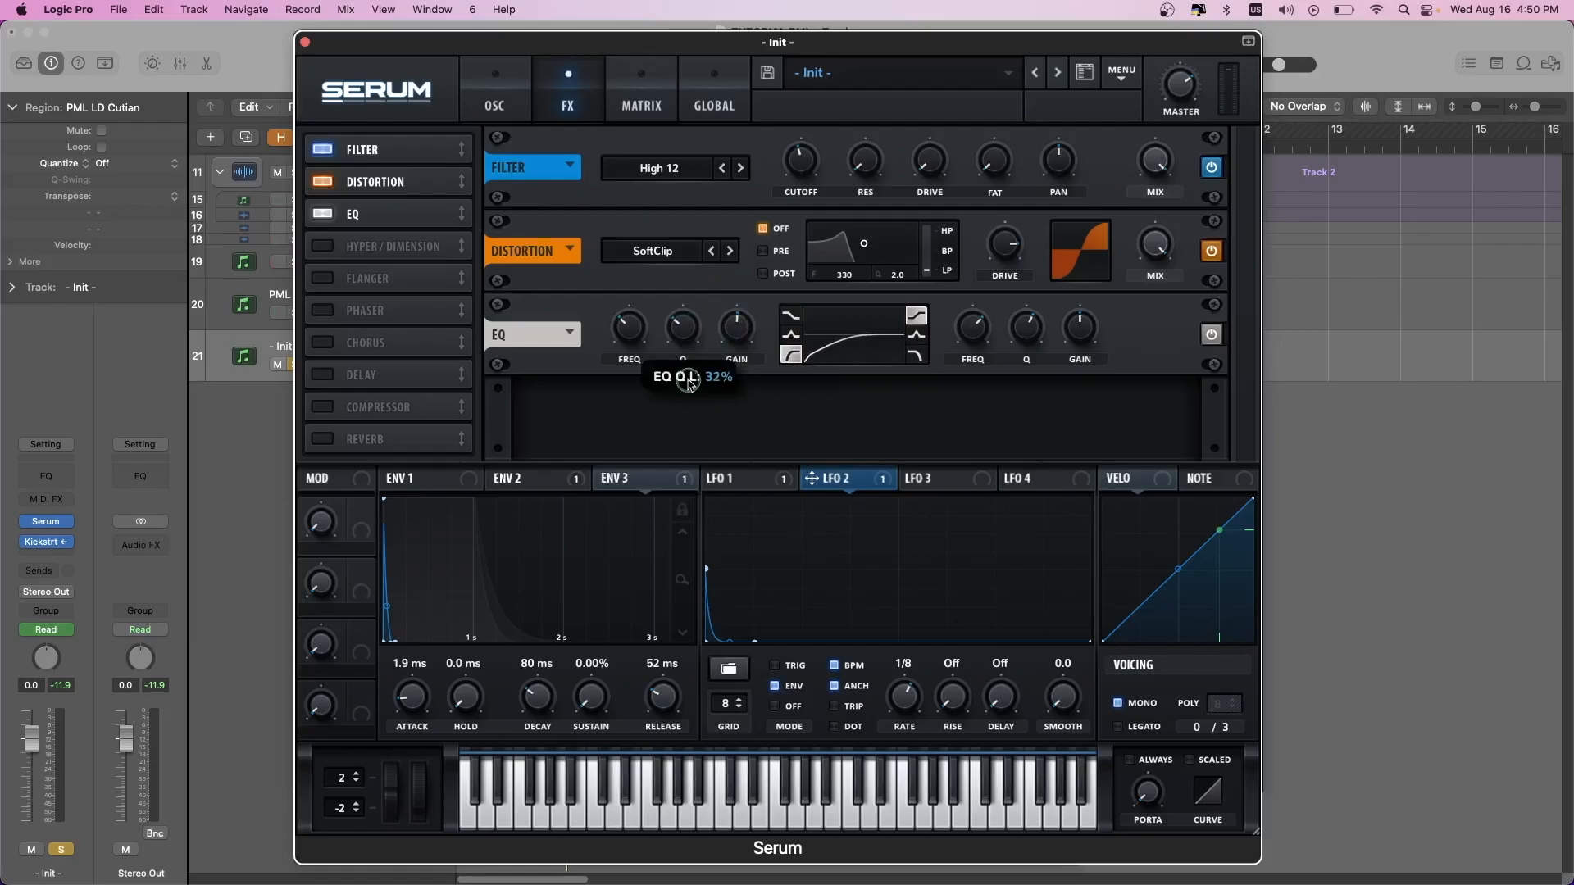
{"action": "left_click_drag", "start_coordinate": [688, 370], "coordinate": [688, 372]}
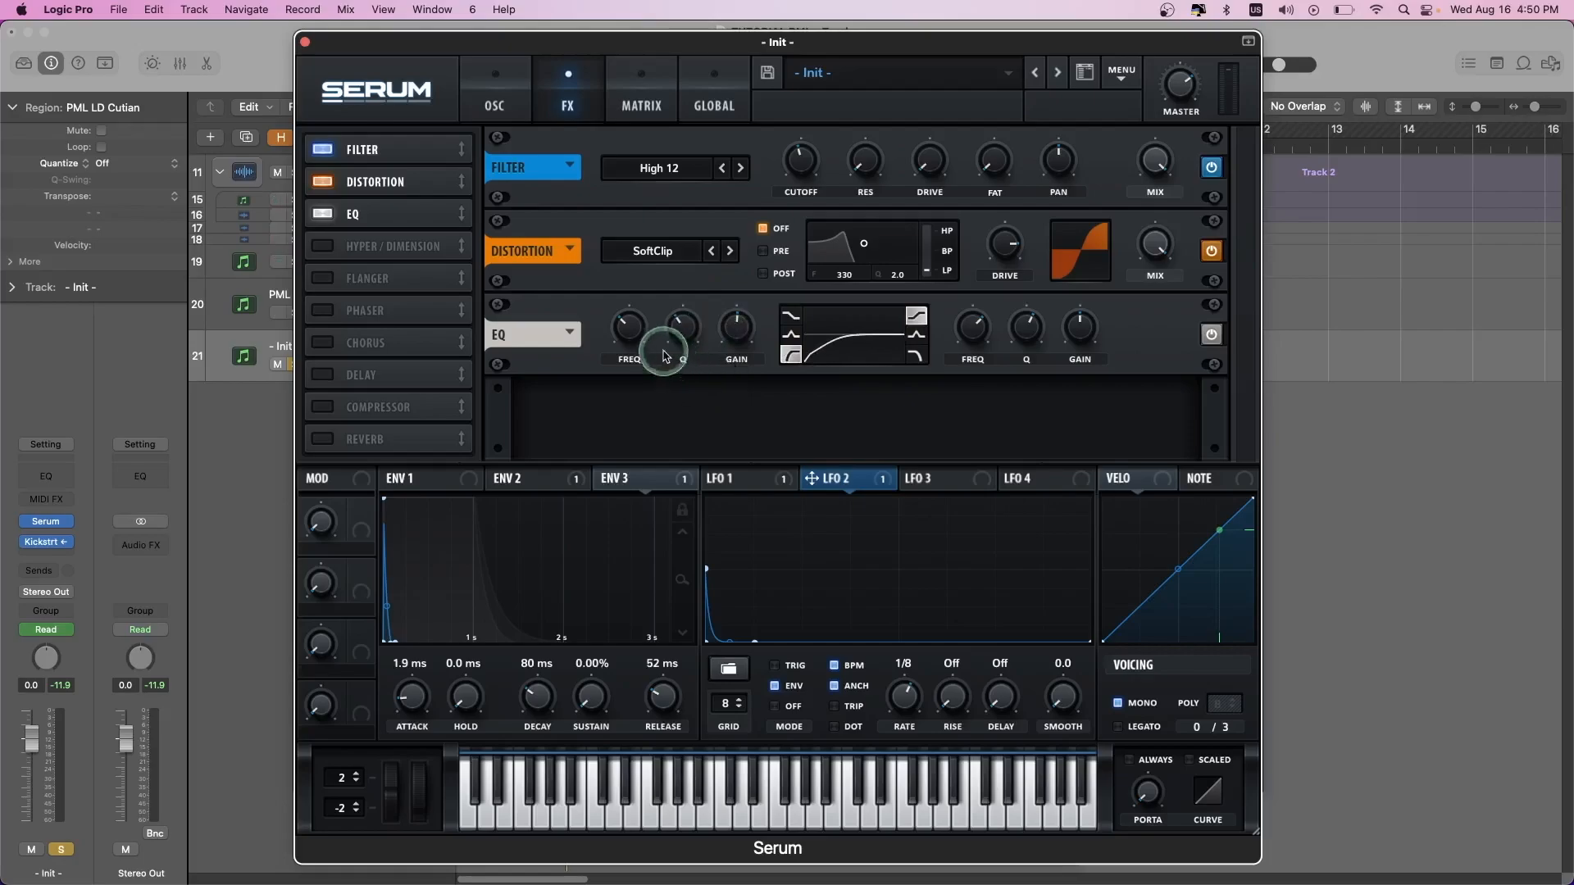
{"action": "mouse_move", "coordinate": [627, 335]}
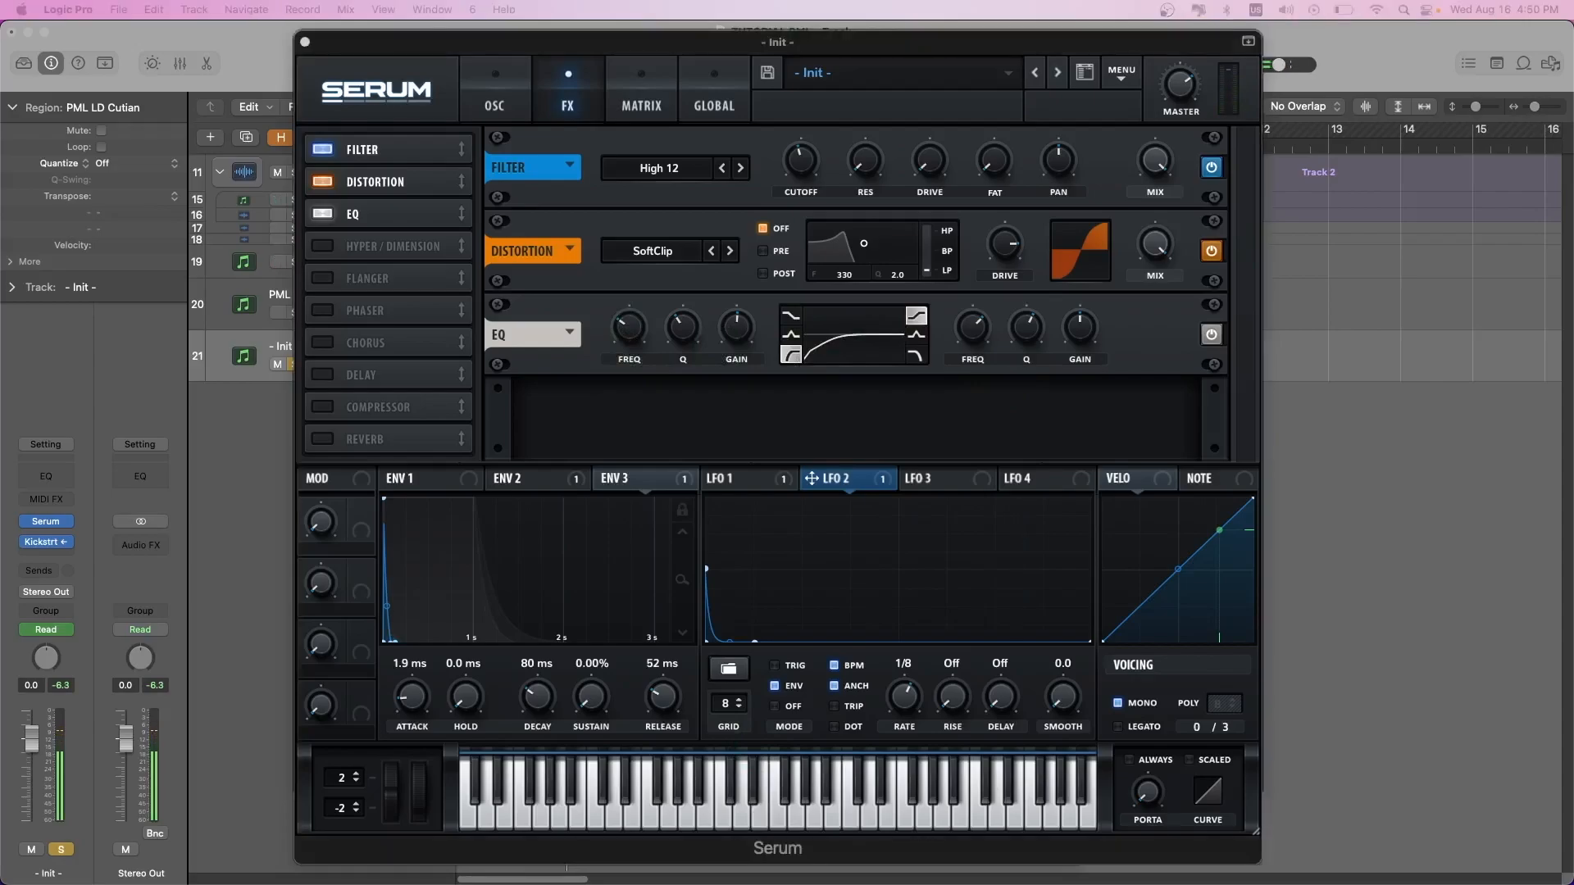
{"action": "left_click", "coordinate": [628, 339]}
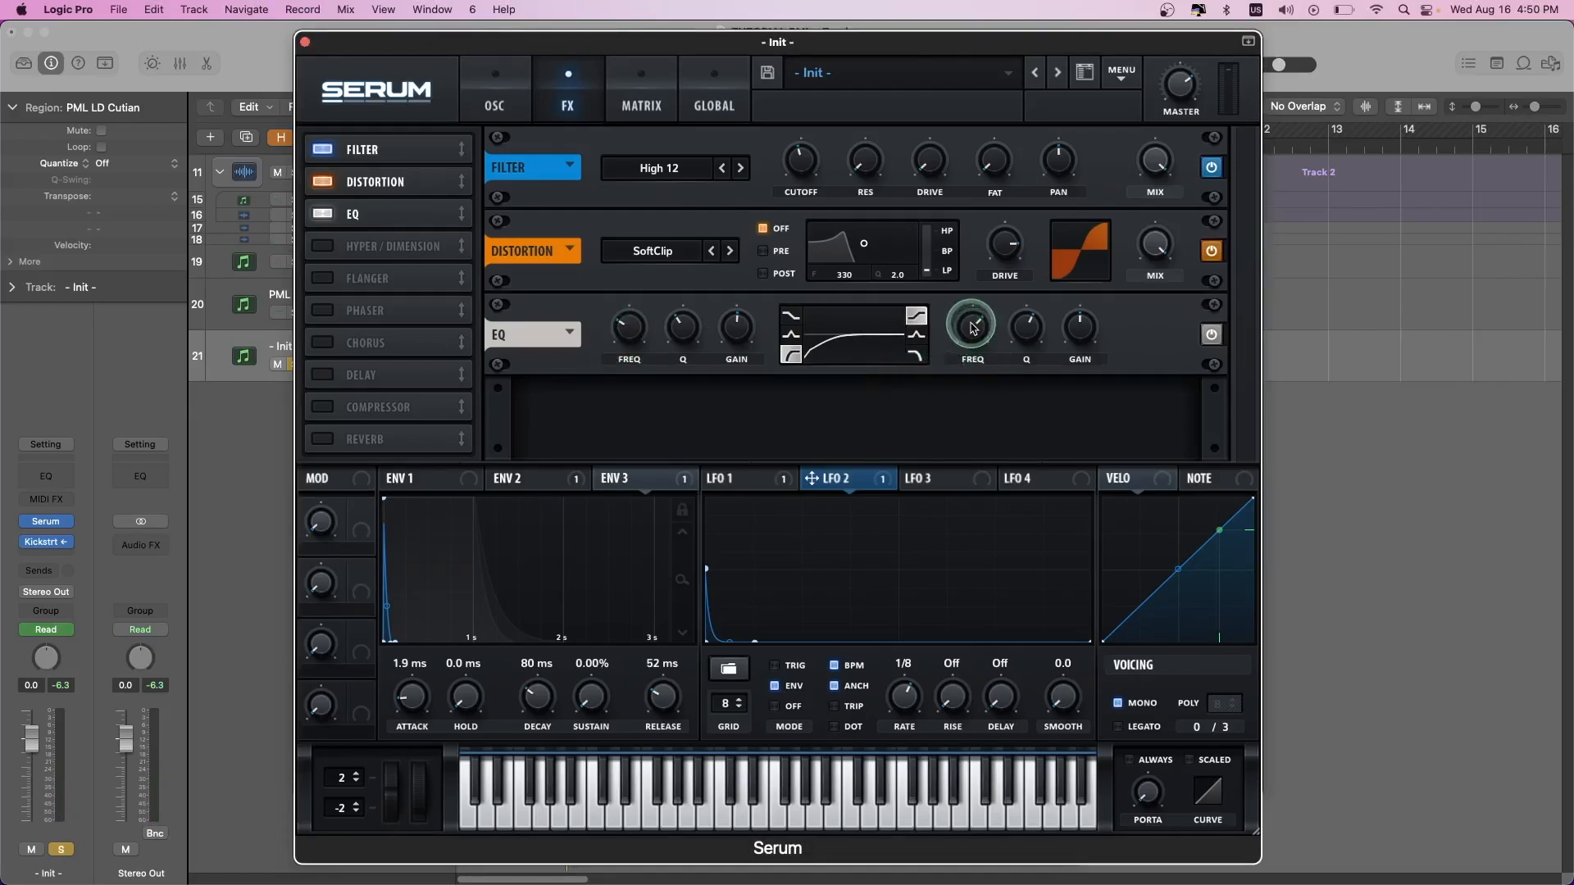
- Adjust the EQ's high-band Q and gain slightly, and raise the low band's Q a little
{"action": "mouse_move", "coordinate": [1029, 328]}
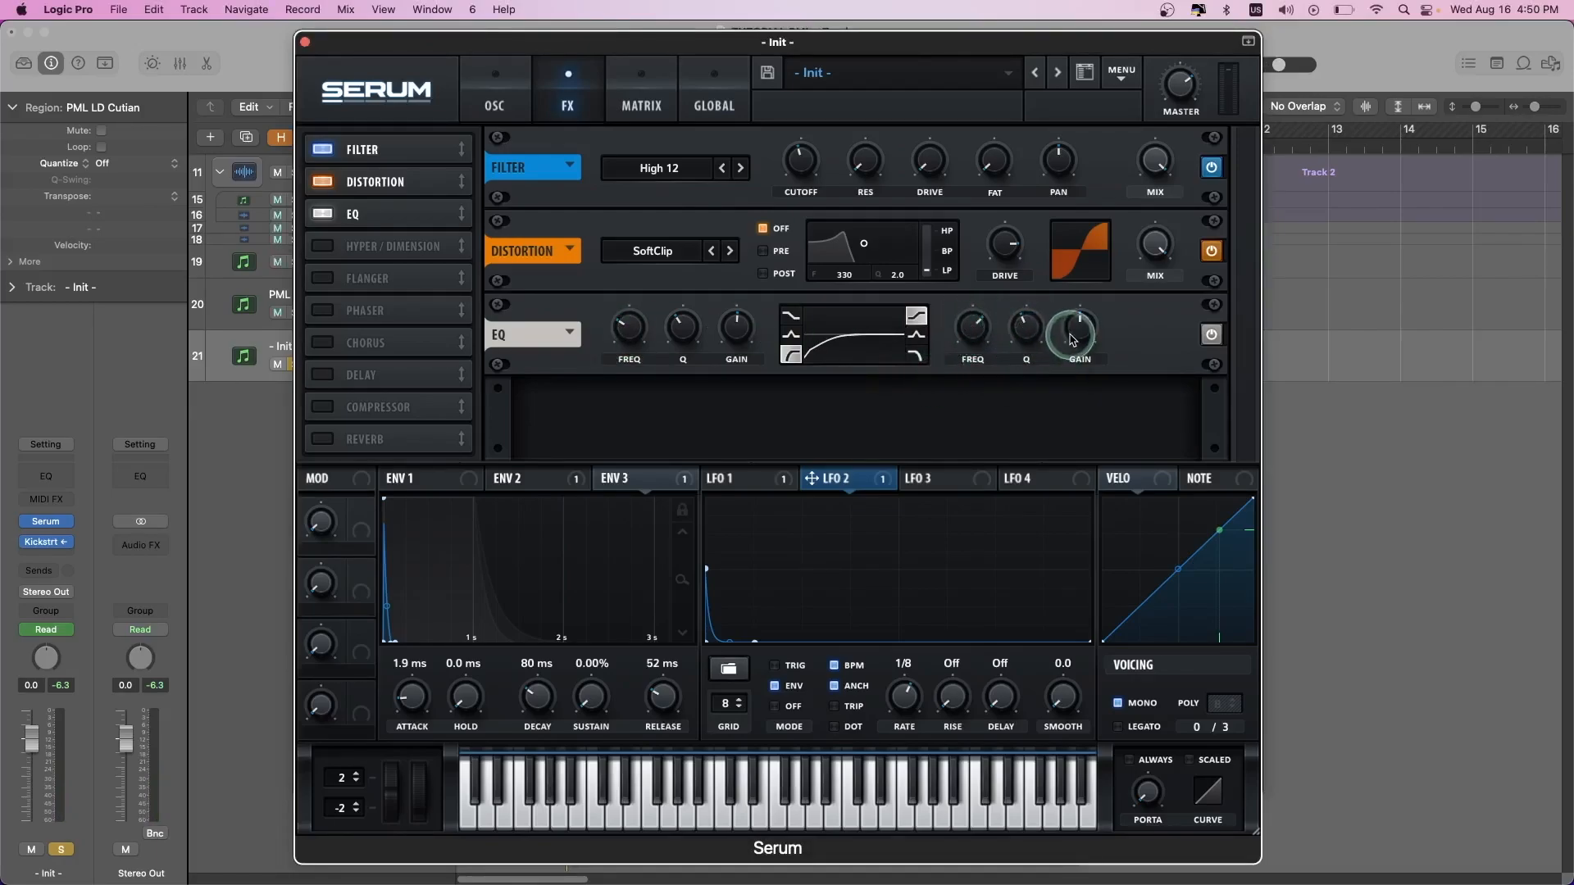
{"action": "mouse_move", "coordinate": [1078, 331]}
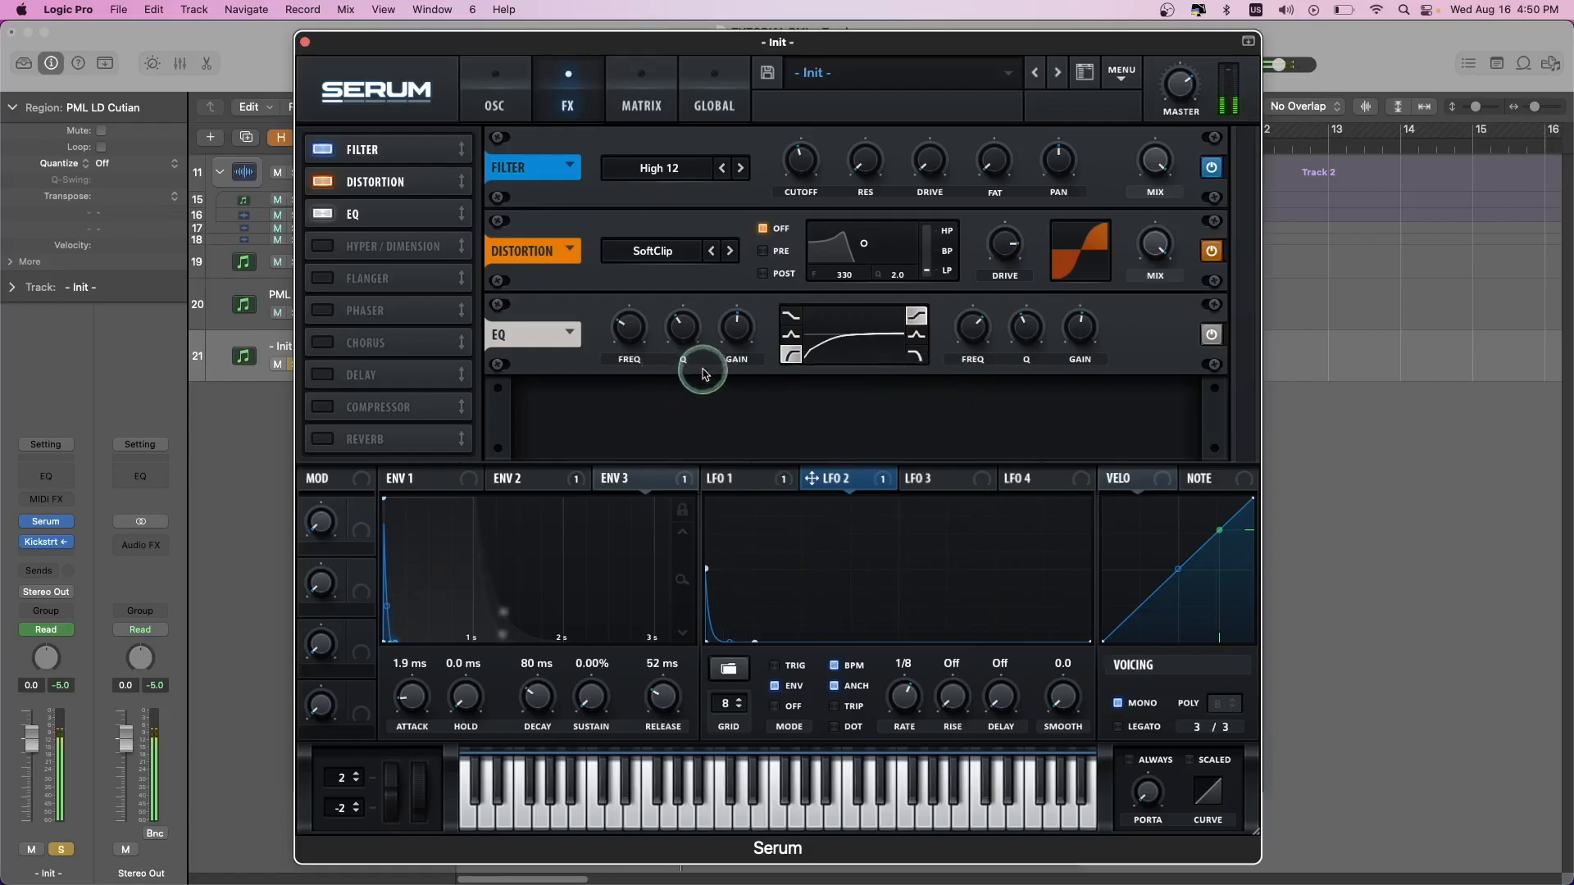
{"action": "left_click_drag", "start_coordinate": [687, 334], "coordinate": [685, 328]}
{"action": "double_click", "coordinate": [685, 327]}
{"action": "type", "text": "4"}
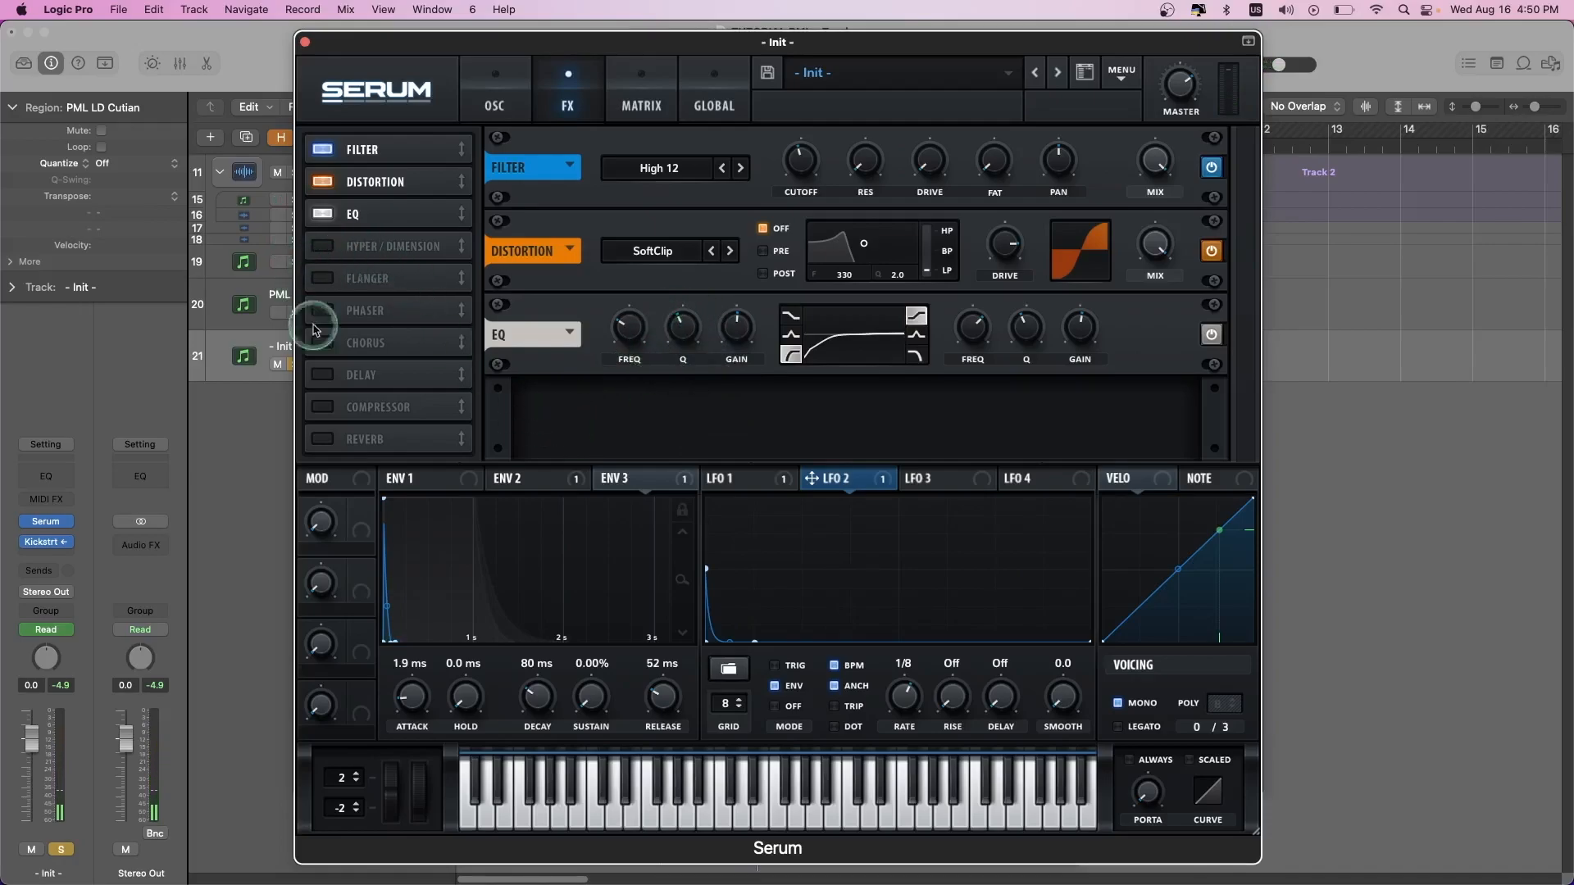
- Enable the Reverb in Plate mode with minimal pre-delay, low cut at 22 and a raised high cut
{"action": "left_click", "coordinate": [323, 439]}
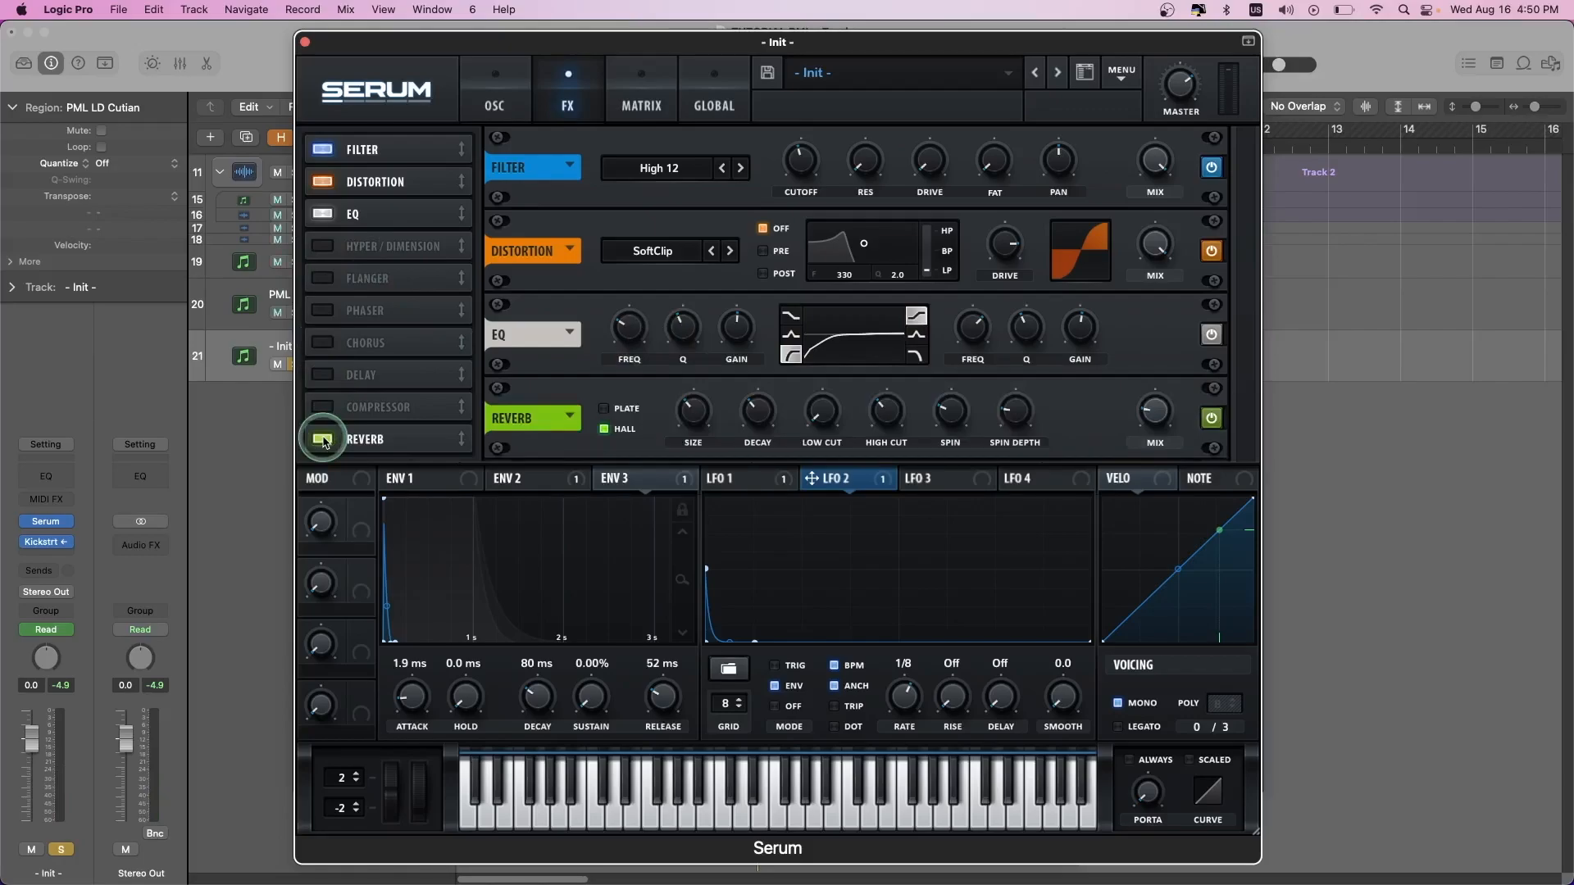
{"action": "left_click", "coordinate": [608, 408]}
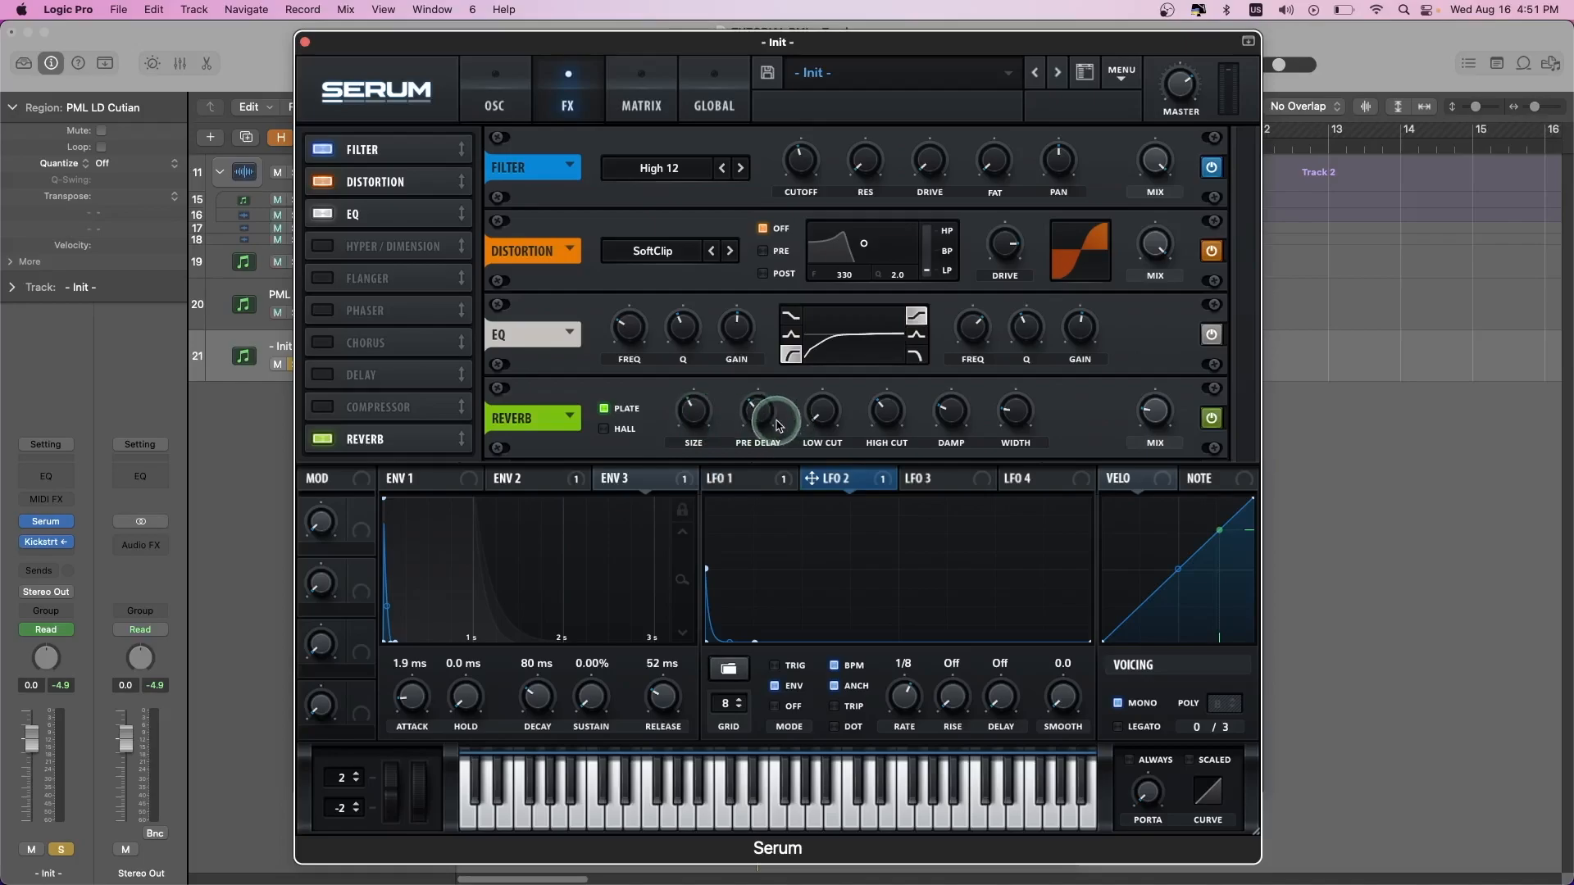
{"action": "mouse_move", "coordinate": [761, 415]}
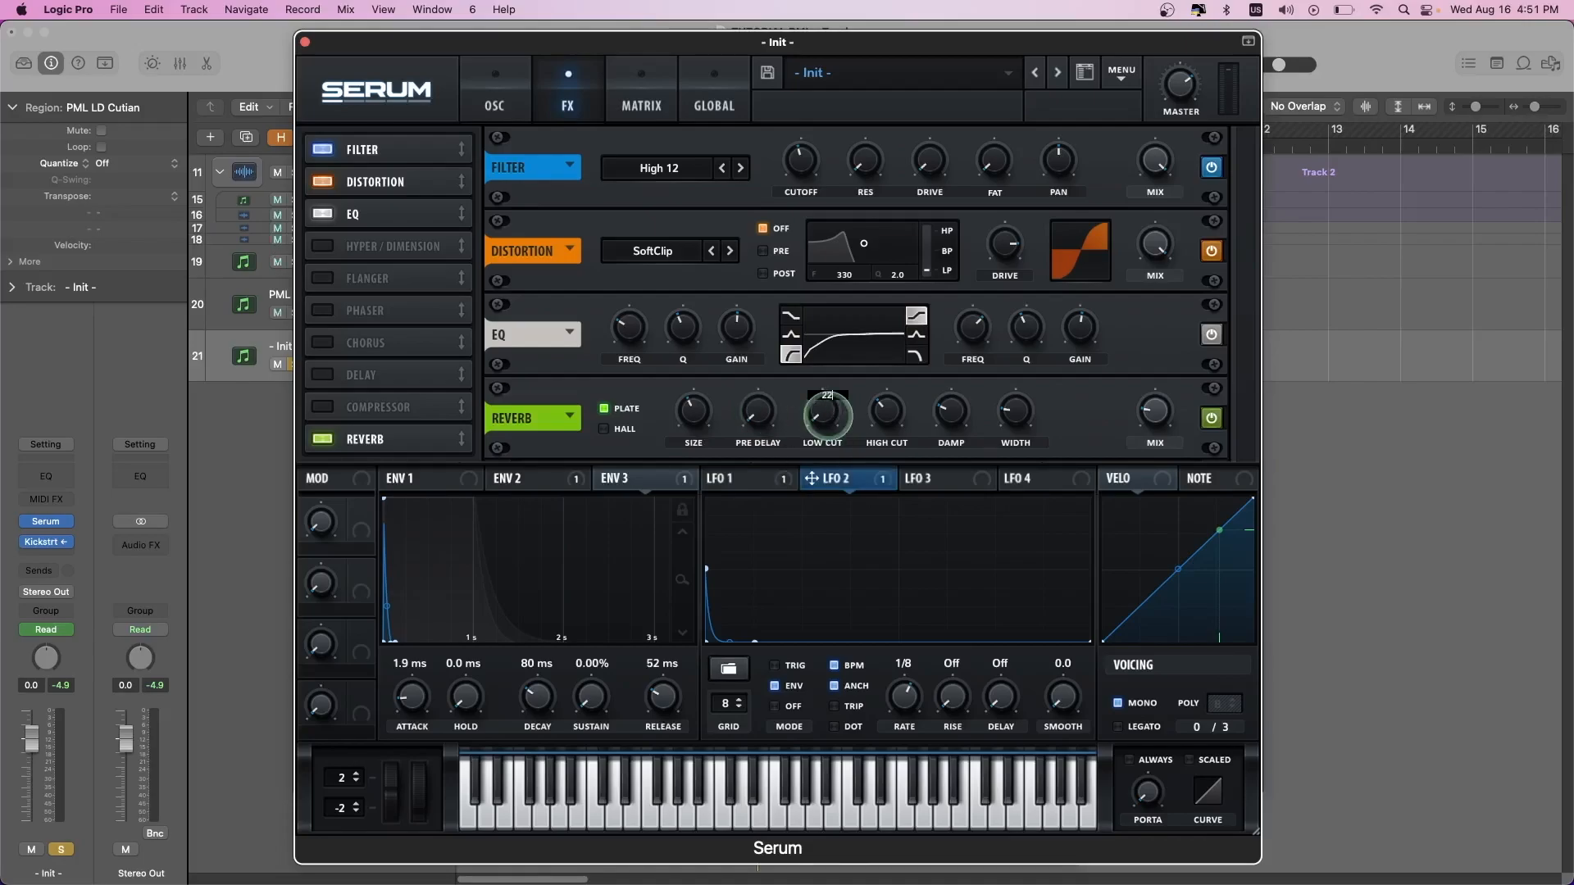
{"action": "mouse_move", "coordinate": [893, 422]}
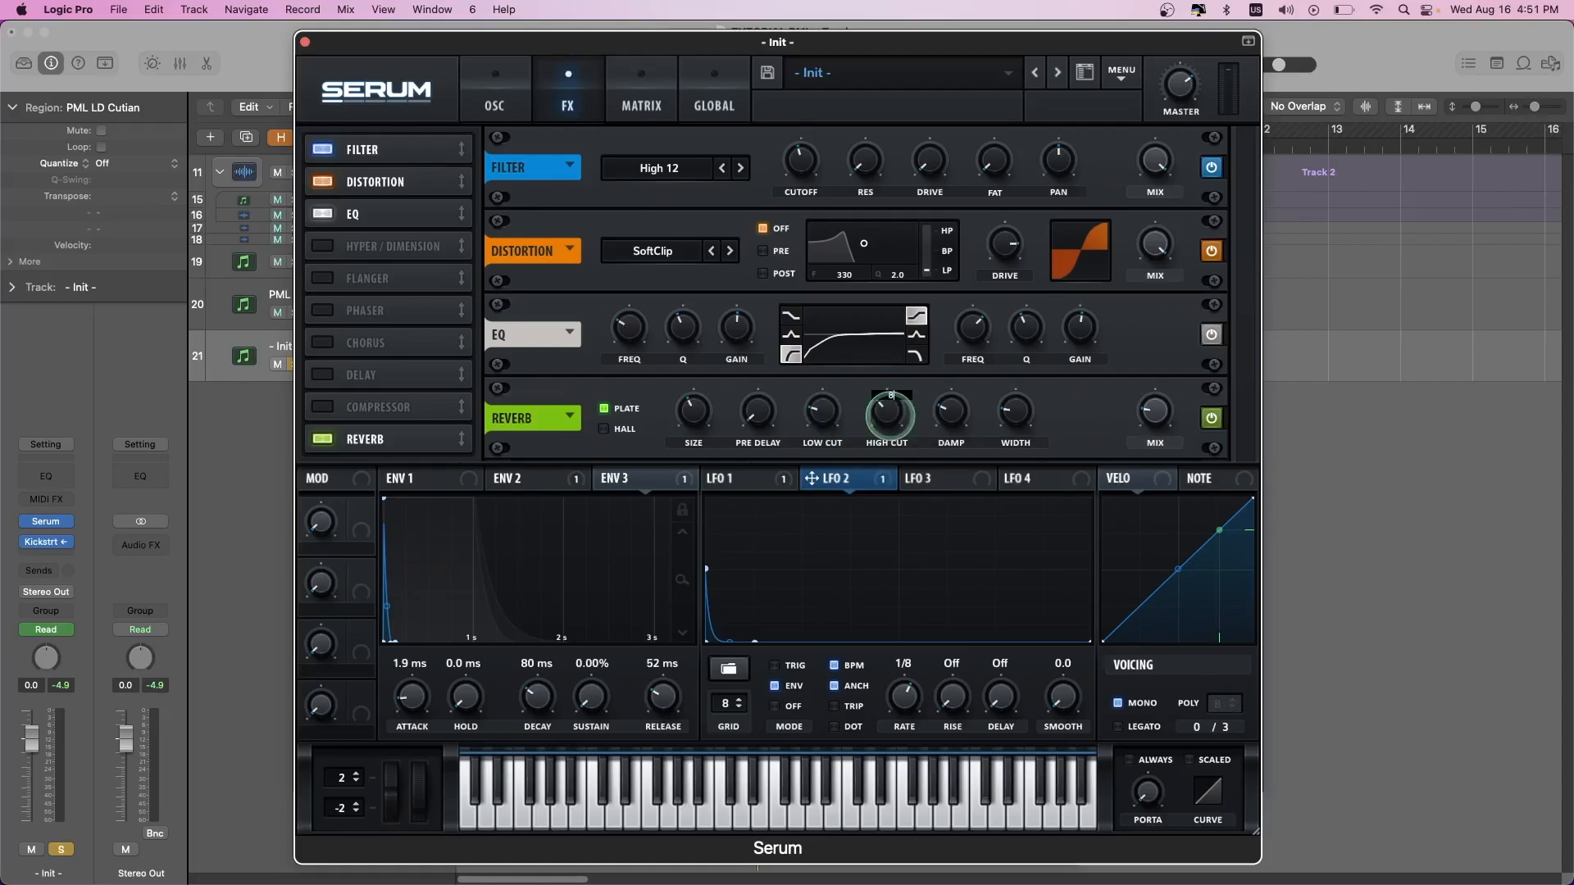
{"action": "key", "text": "Return"}
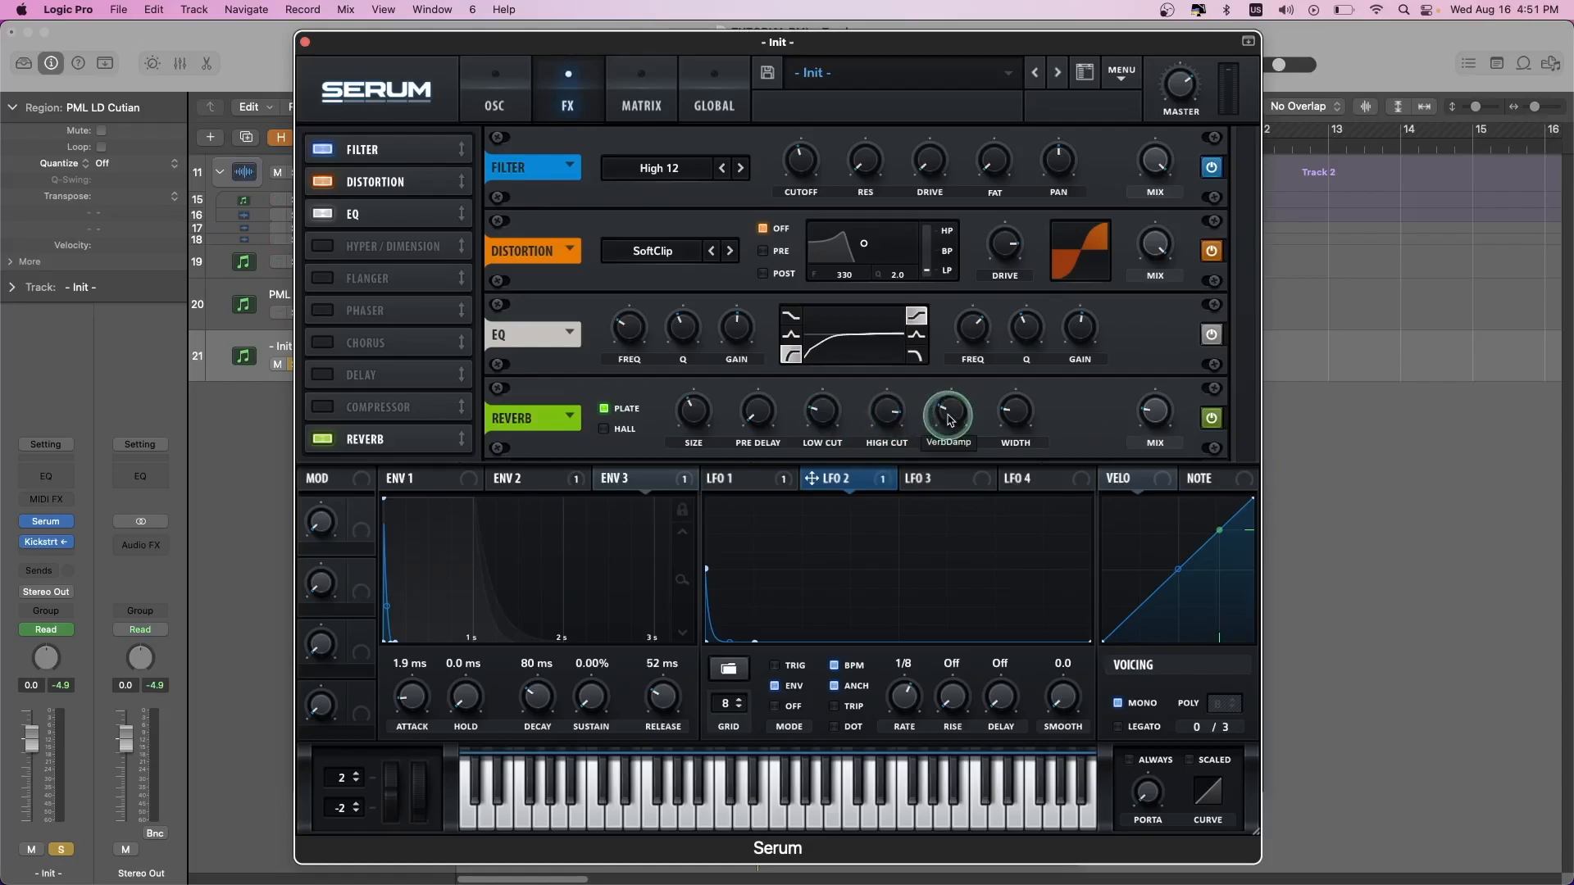
- Adjust the reverb's damp, increase its width and mix, and audition the sound
{"action": "double_click", "coordinate": [949, 417]}
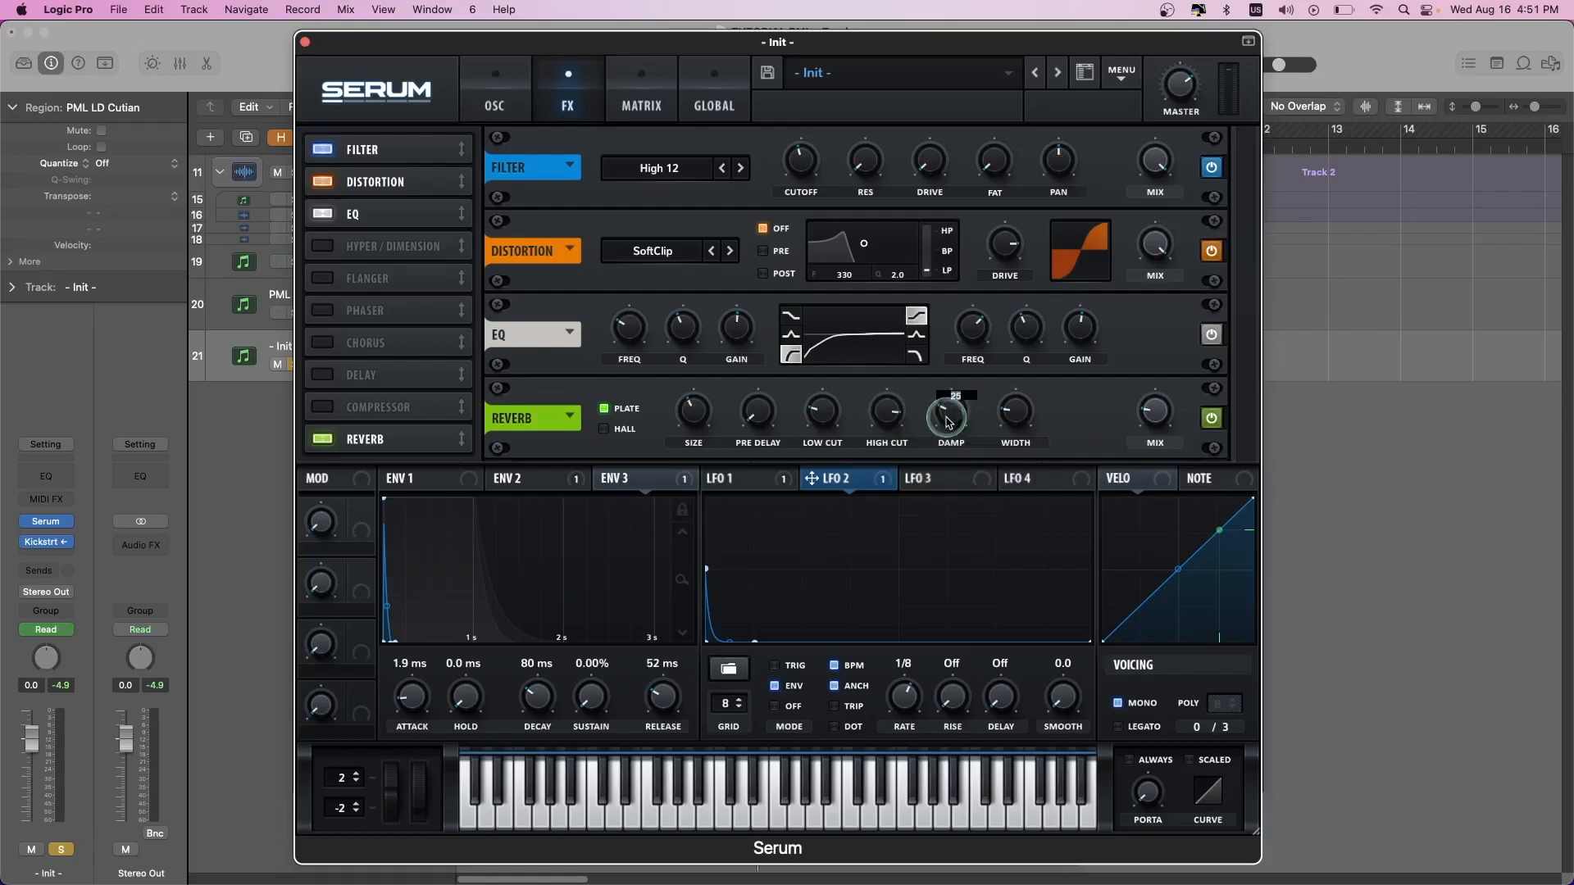
{"action": "key", "text": "Return"}
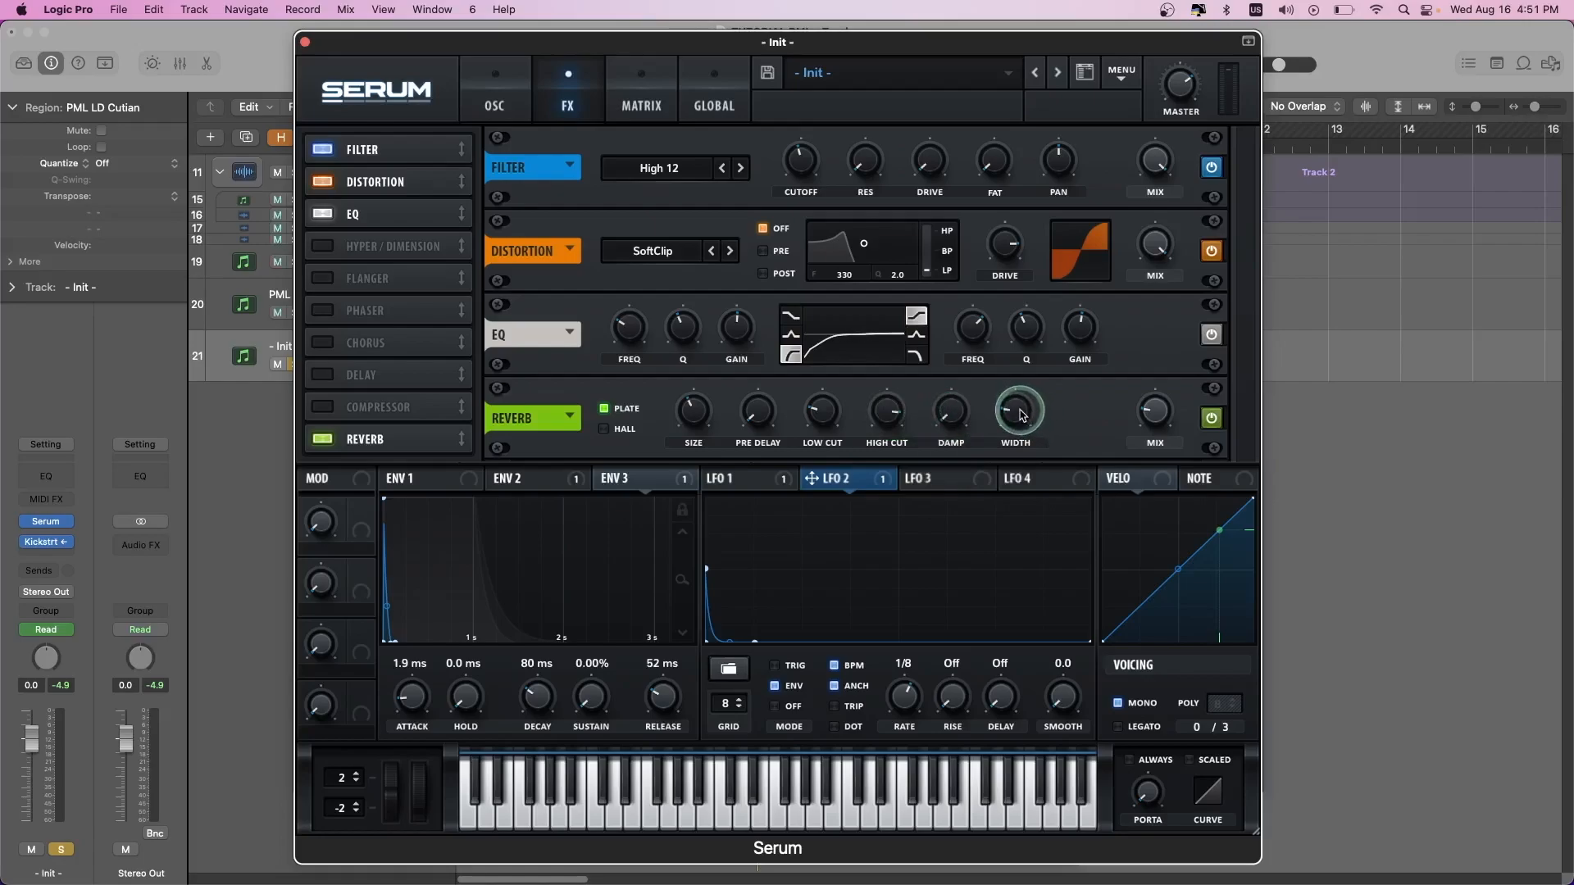
{"action": "double_click", "coordinate": [1020, 415]}
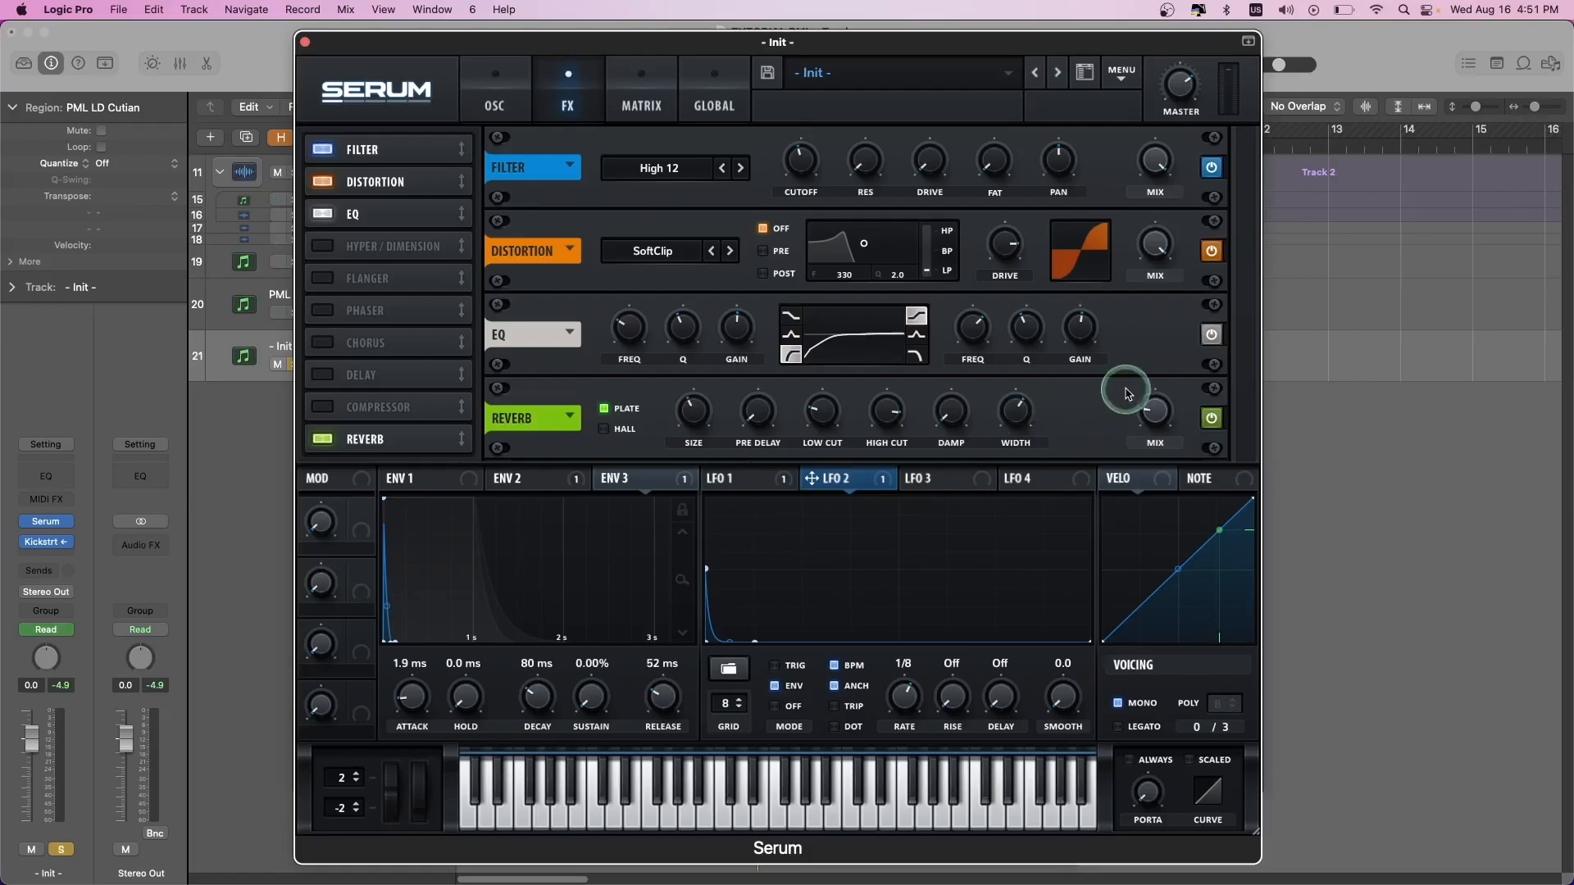
{"action": "double_click", "coordinate": [1156, 412]}
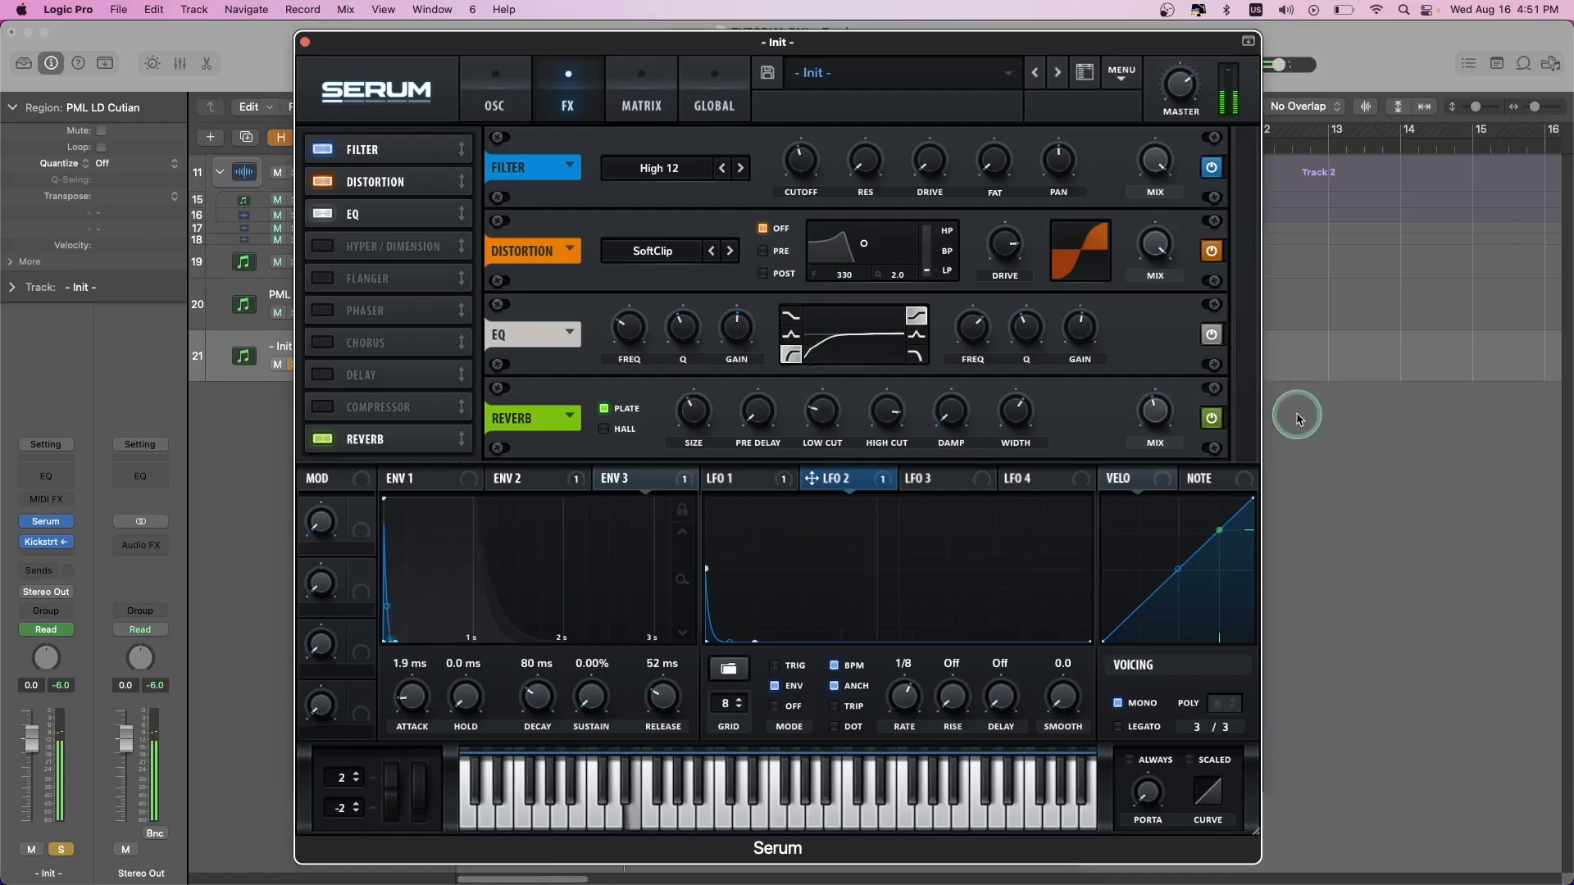
- Close the synth window and solo the original PML LD Cutian track to play it for reference
{"action": "left_click", "coordinate": [495, 88]}
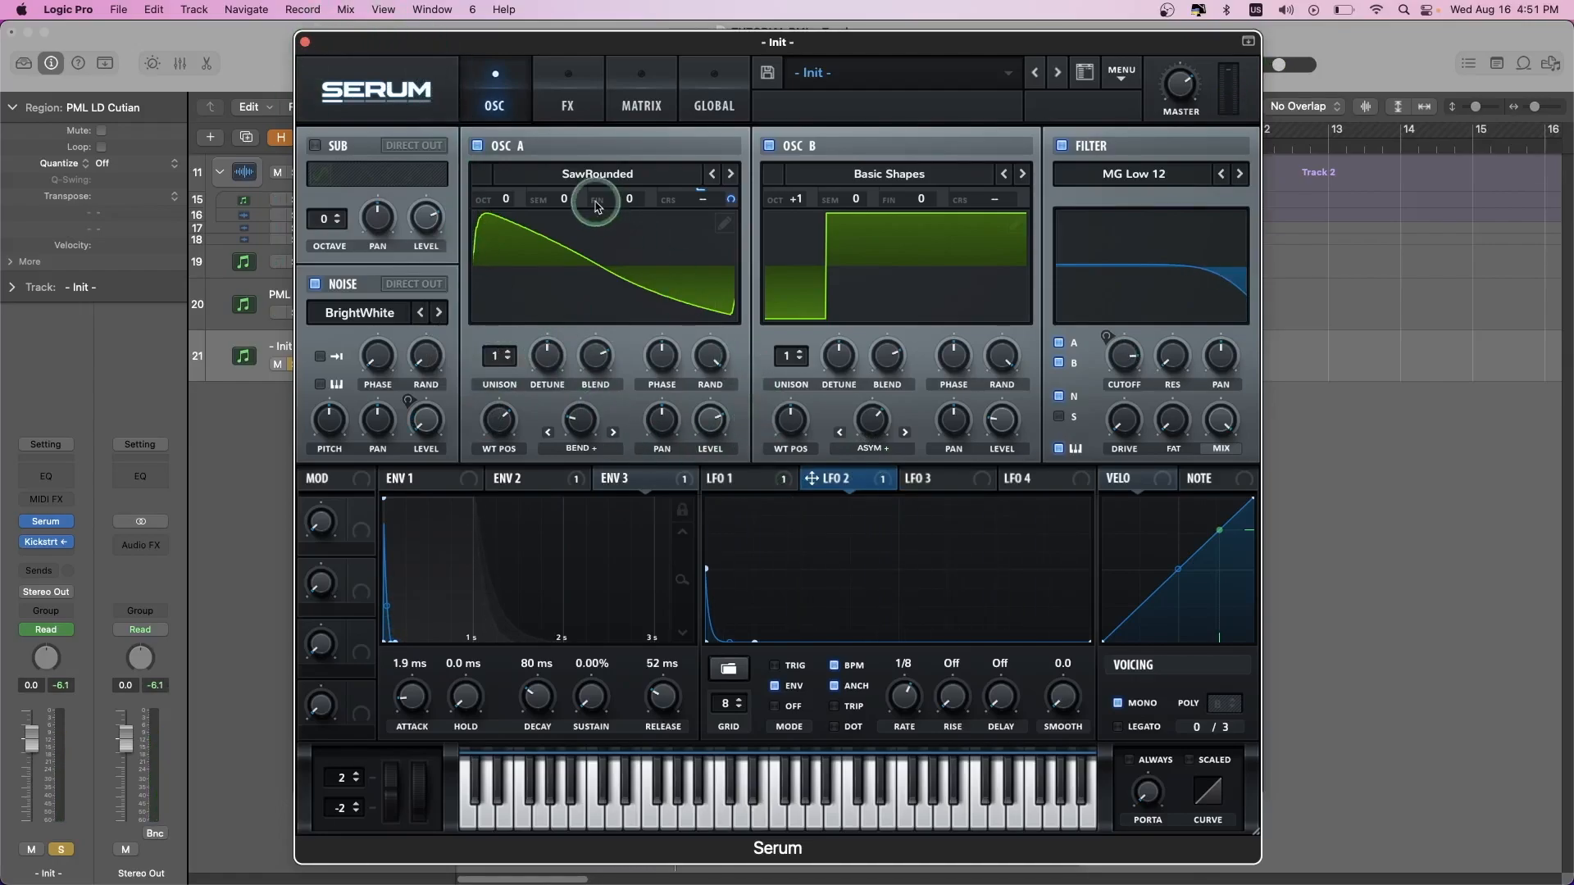
{"action": "left_click", "coordinate": [304, 42]}
{"action": "left_click", "coordinate": [295, 364]}
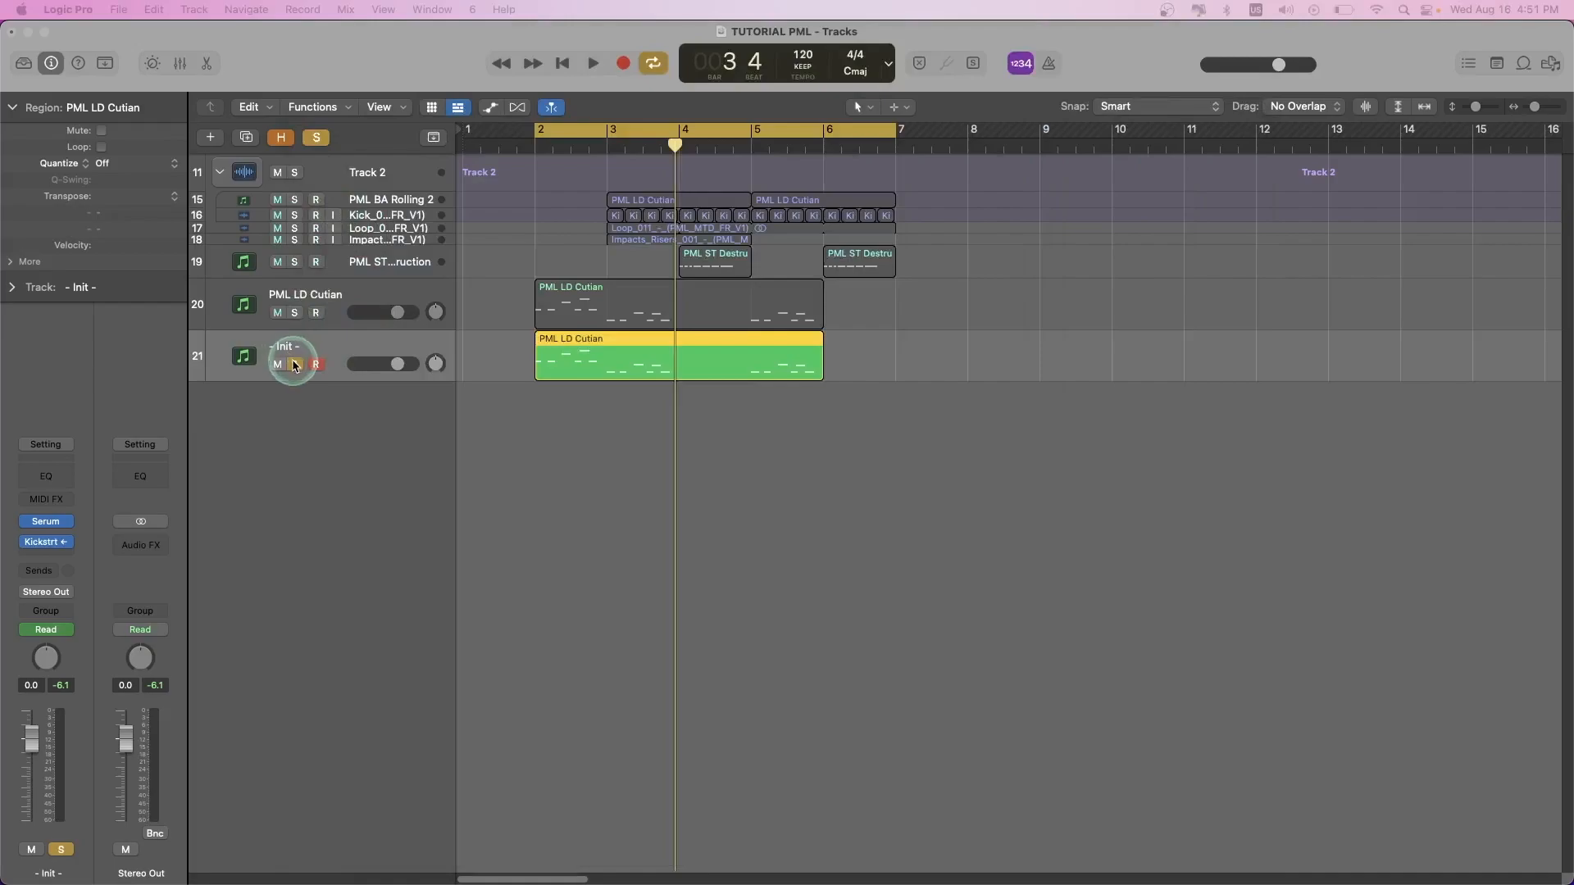
{"action": "left_click", "coordinate": [295, 364]}
{"action": "left_click", "coordinate": [295, 313]}
{"action": "key", "text": "space"}
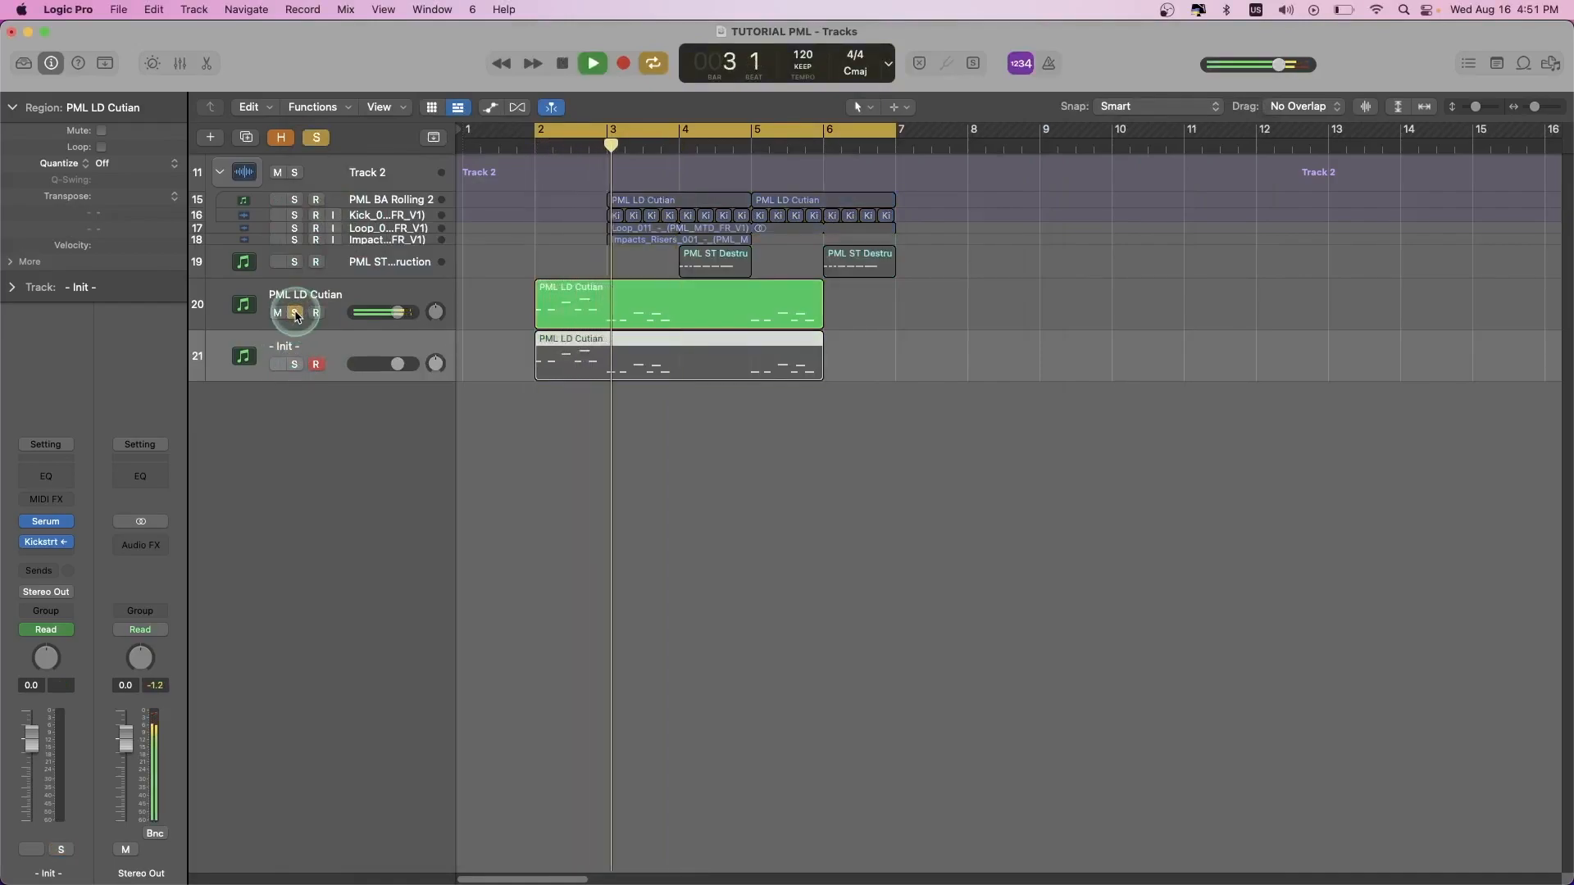
- Alternate the solo between the PML LD Cutian and -Init- tracks to compare the two leads
{"action": "left_click", "coordinate": [295, 313]}
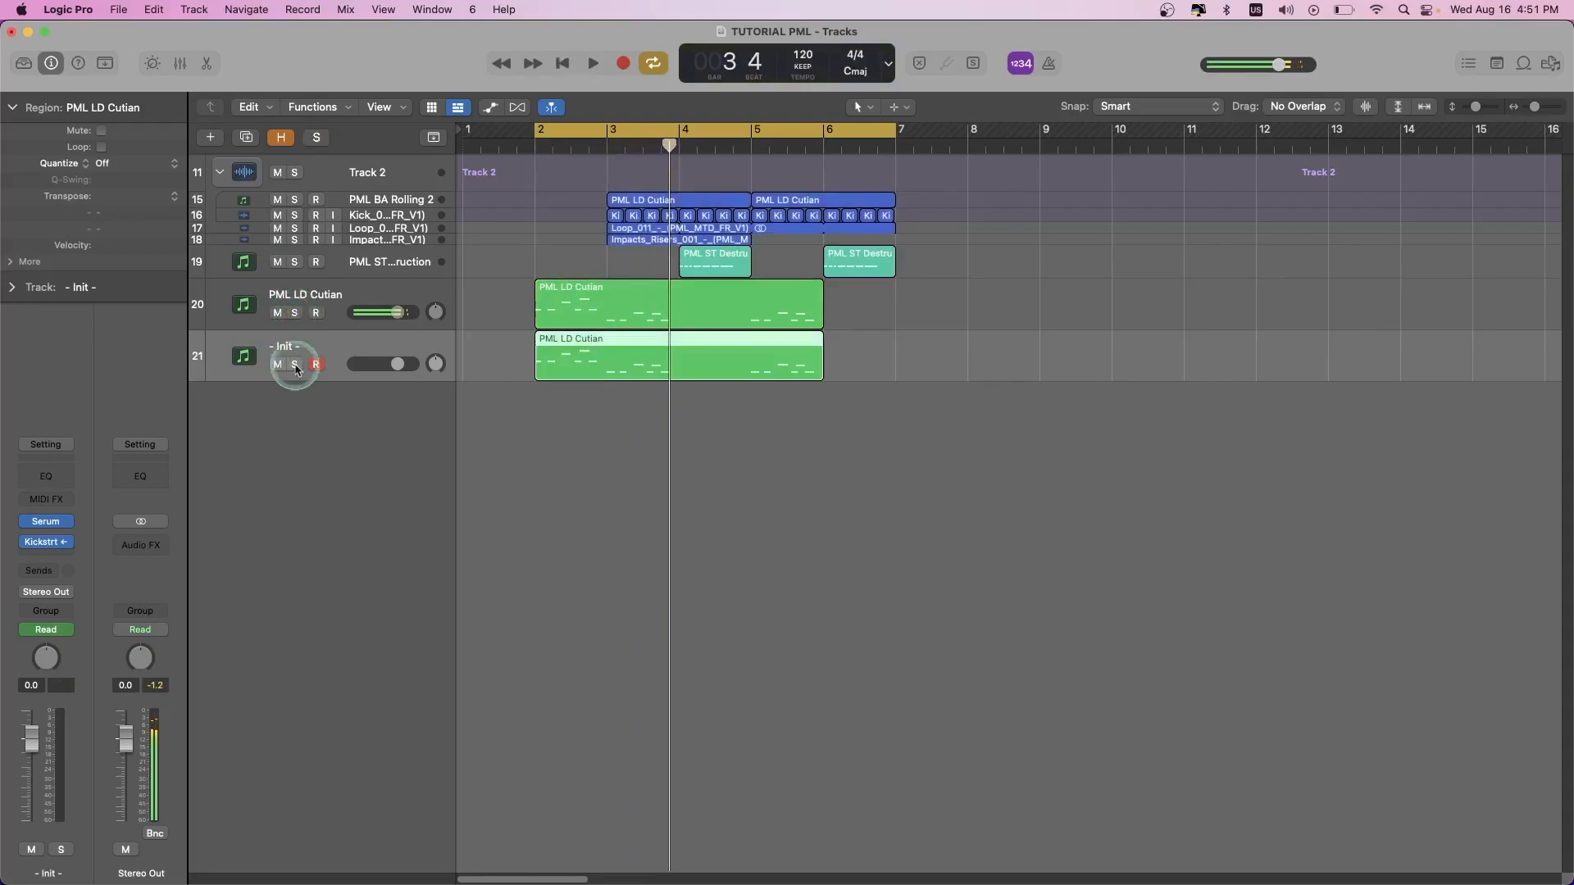
{"action": "left_click", "coordinate": [295, 364]}
{"action": "key", "text": "space"}
{"action": "left_click", "coordinate": [295, 364]}
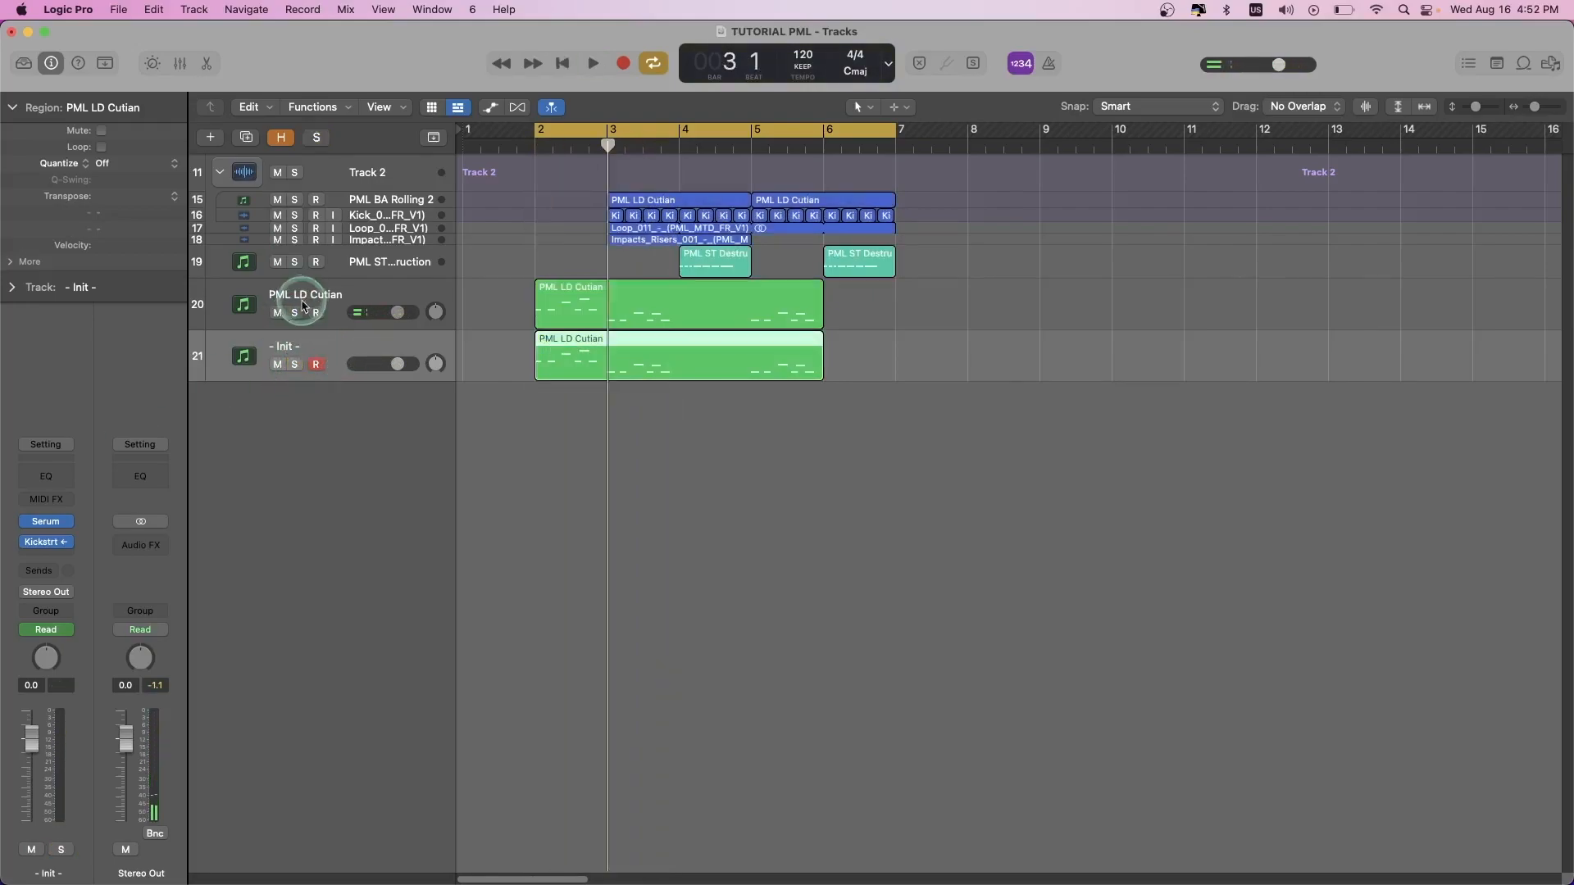
{"action": "left_click", "coordinate": [295, 313]}
{"action": "left_click", "coordinate": [354, 295]}
{"action": "left_click", "coordinate": [296, 364]}
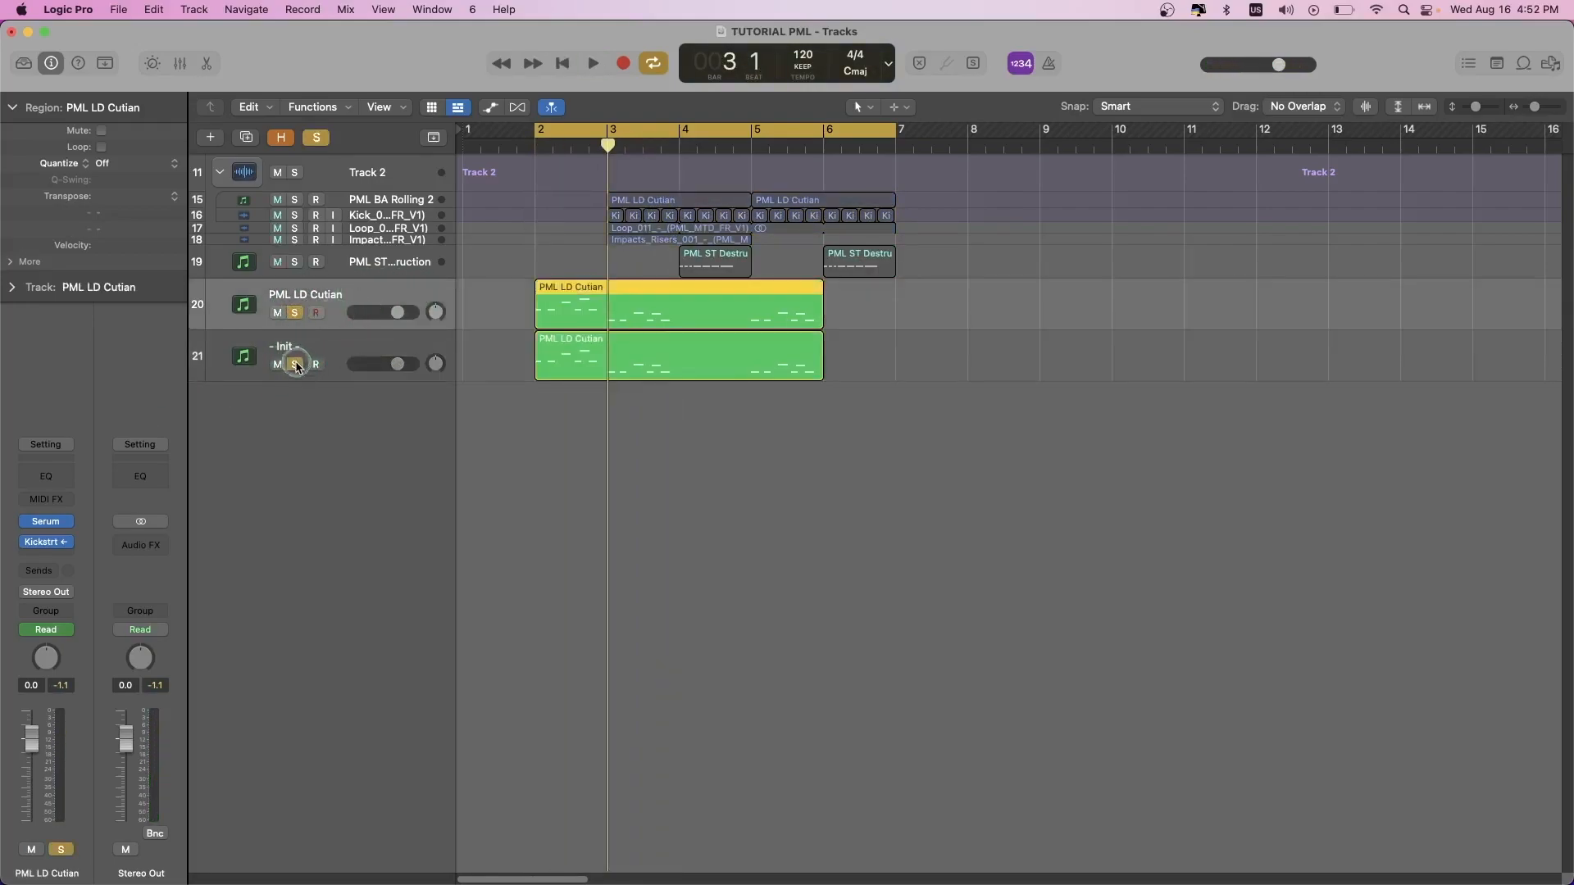
{"action": "left_click", "coordinate": [296, 313]}
- Reopen Serum on the -Init- track and raise its master volume
{"action": "left_click", "coordinate": [307, 338]}
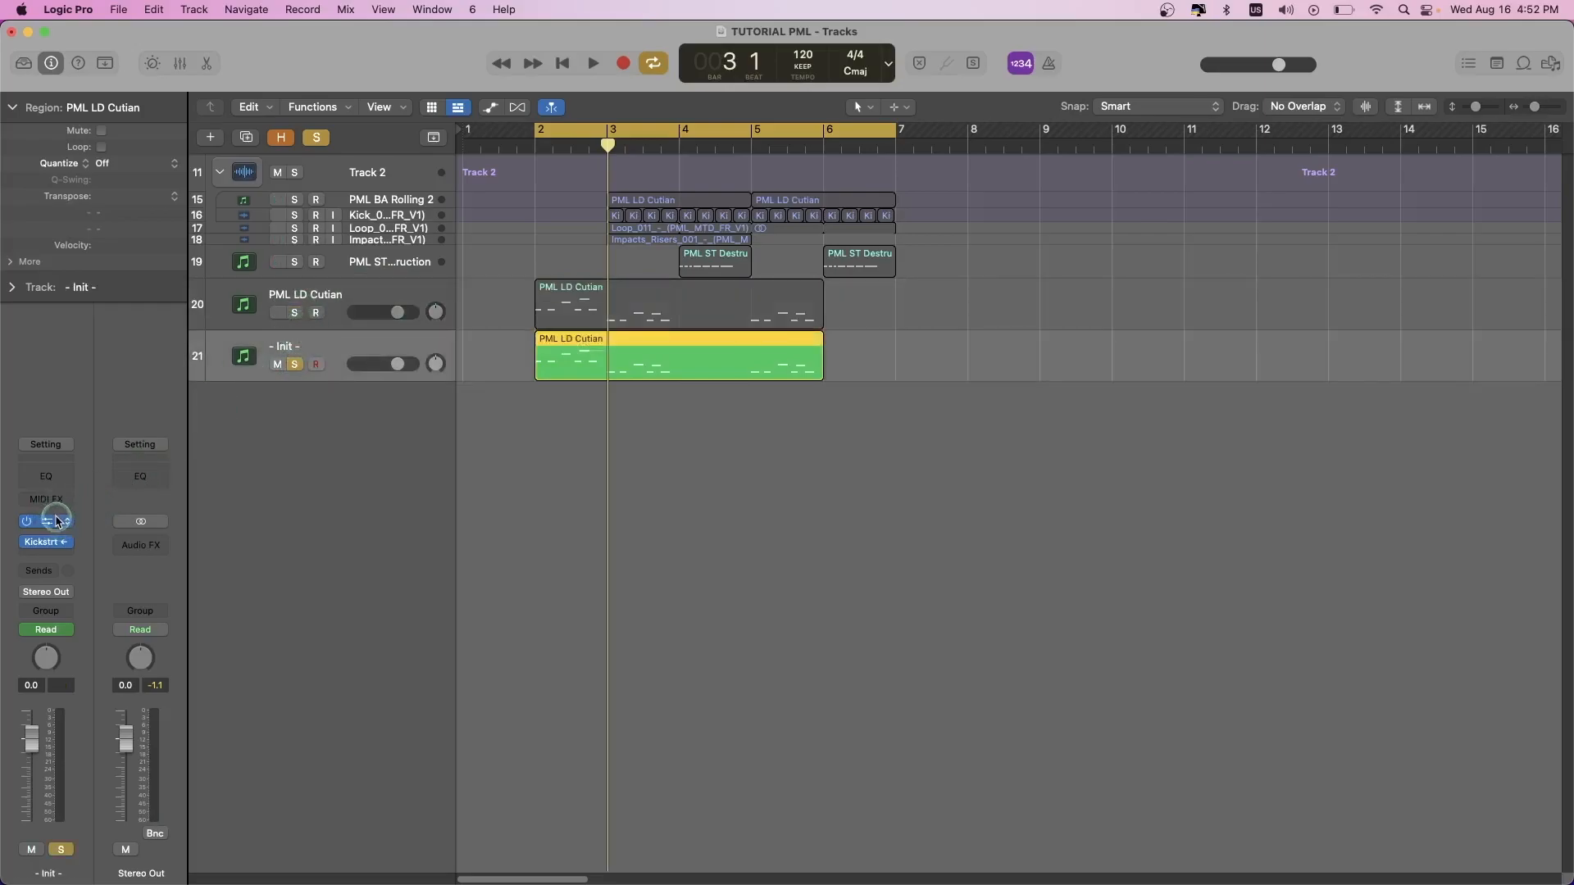
{"action": "left_click", "coordinate": [55, 521]}
{"action": "left_click", "coordinate": [1179, 87]}
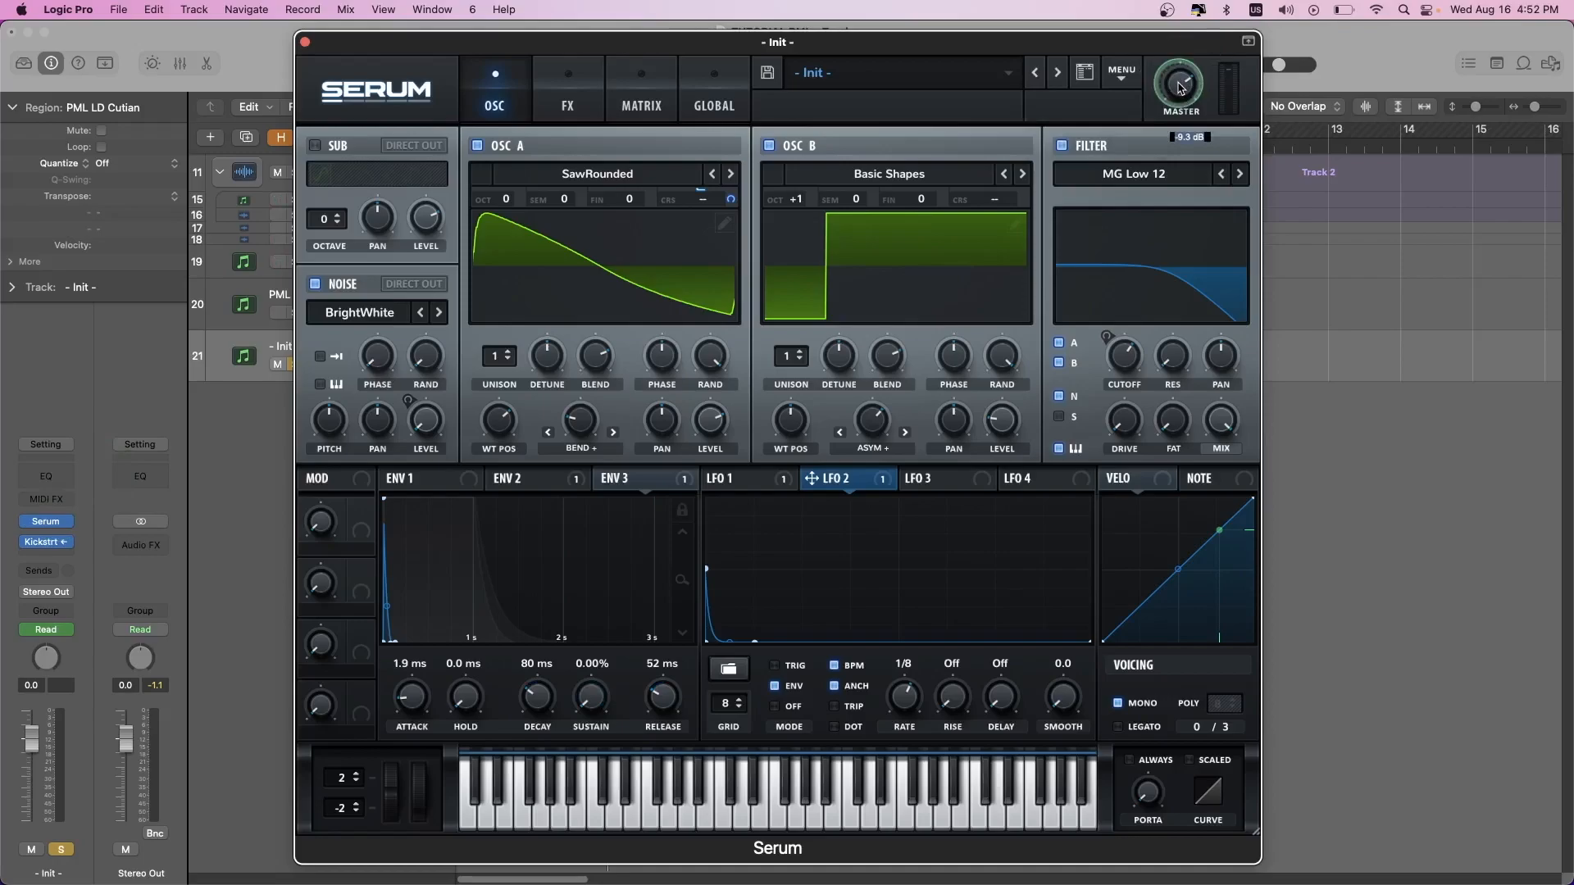
{"action": "key", "text": "Return"}
{"action": "double_click", "coordinate": [1193, 87]}
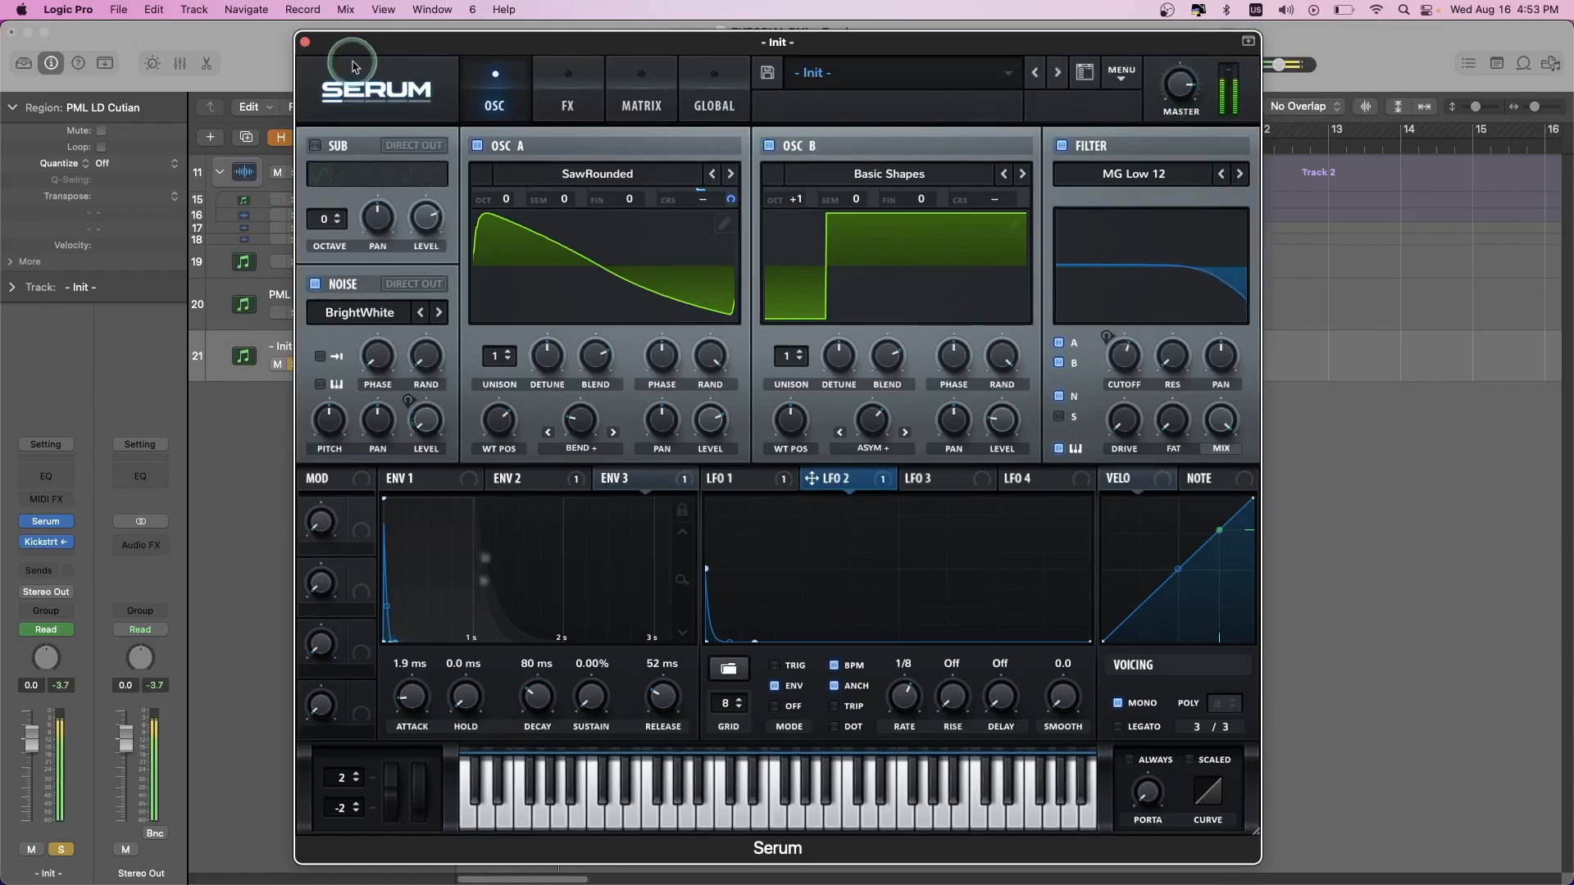
- Close Serum and compare the louder -Init- lead with the original PML LD Cutian track by switching solos
{"action": "left_click", "coordinate": [304, 41]}
{"action": "left_click", "coordinate": [297, 300]}
{"action": "key", "text": "space"}
{"action": "left_click", "coordinate": [294, 312]}
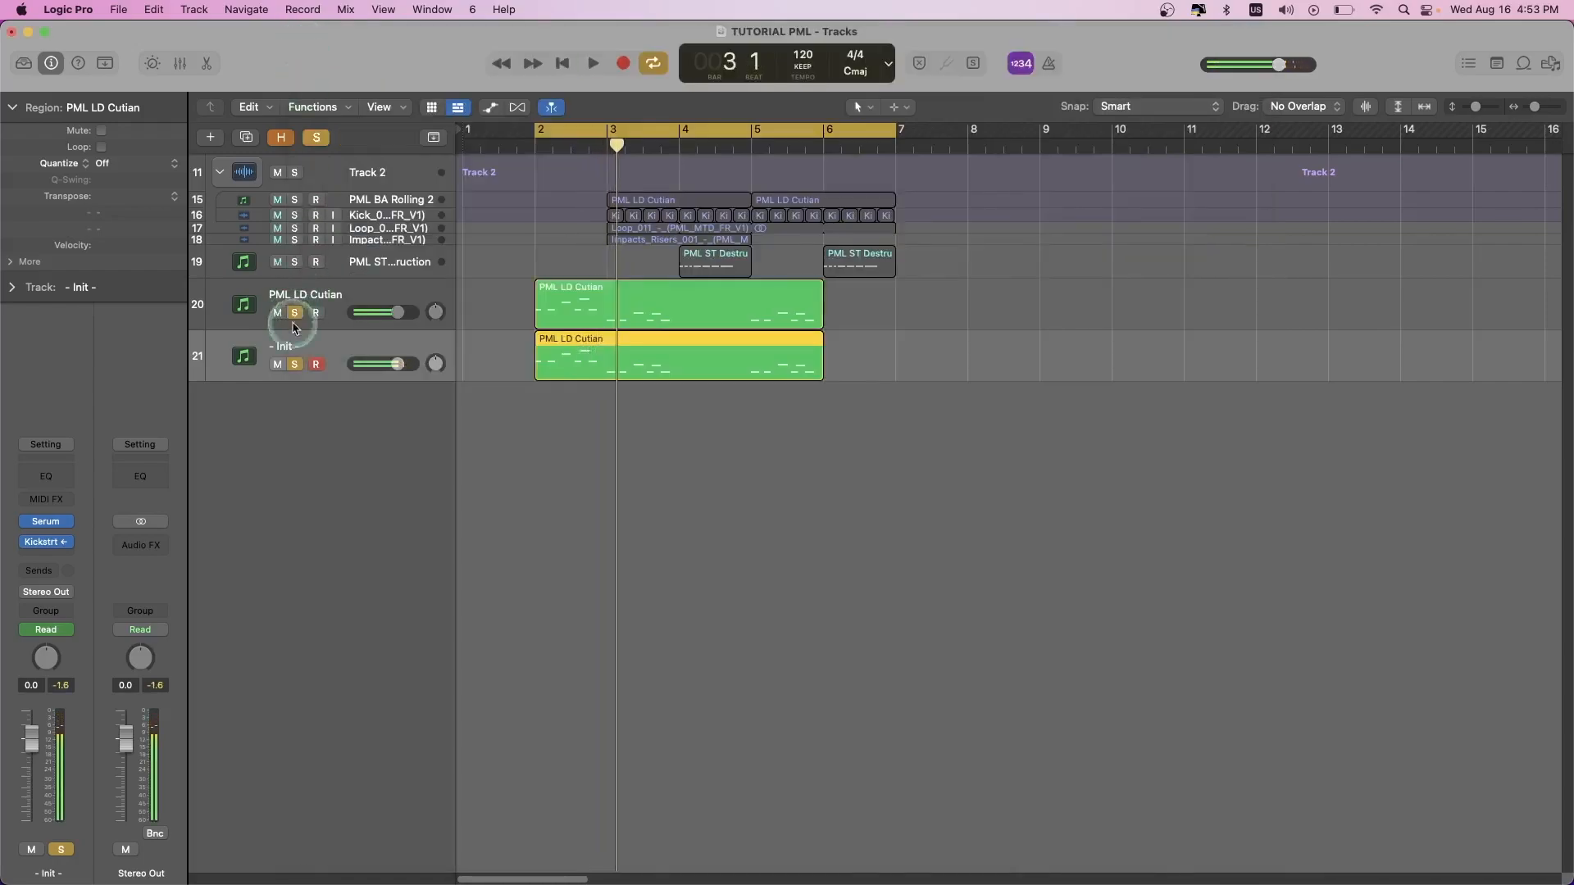
{"action": "left_click", "coordinate": [295, 364]}
{"action": "key", "text": "space"}
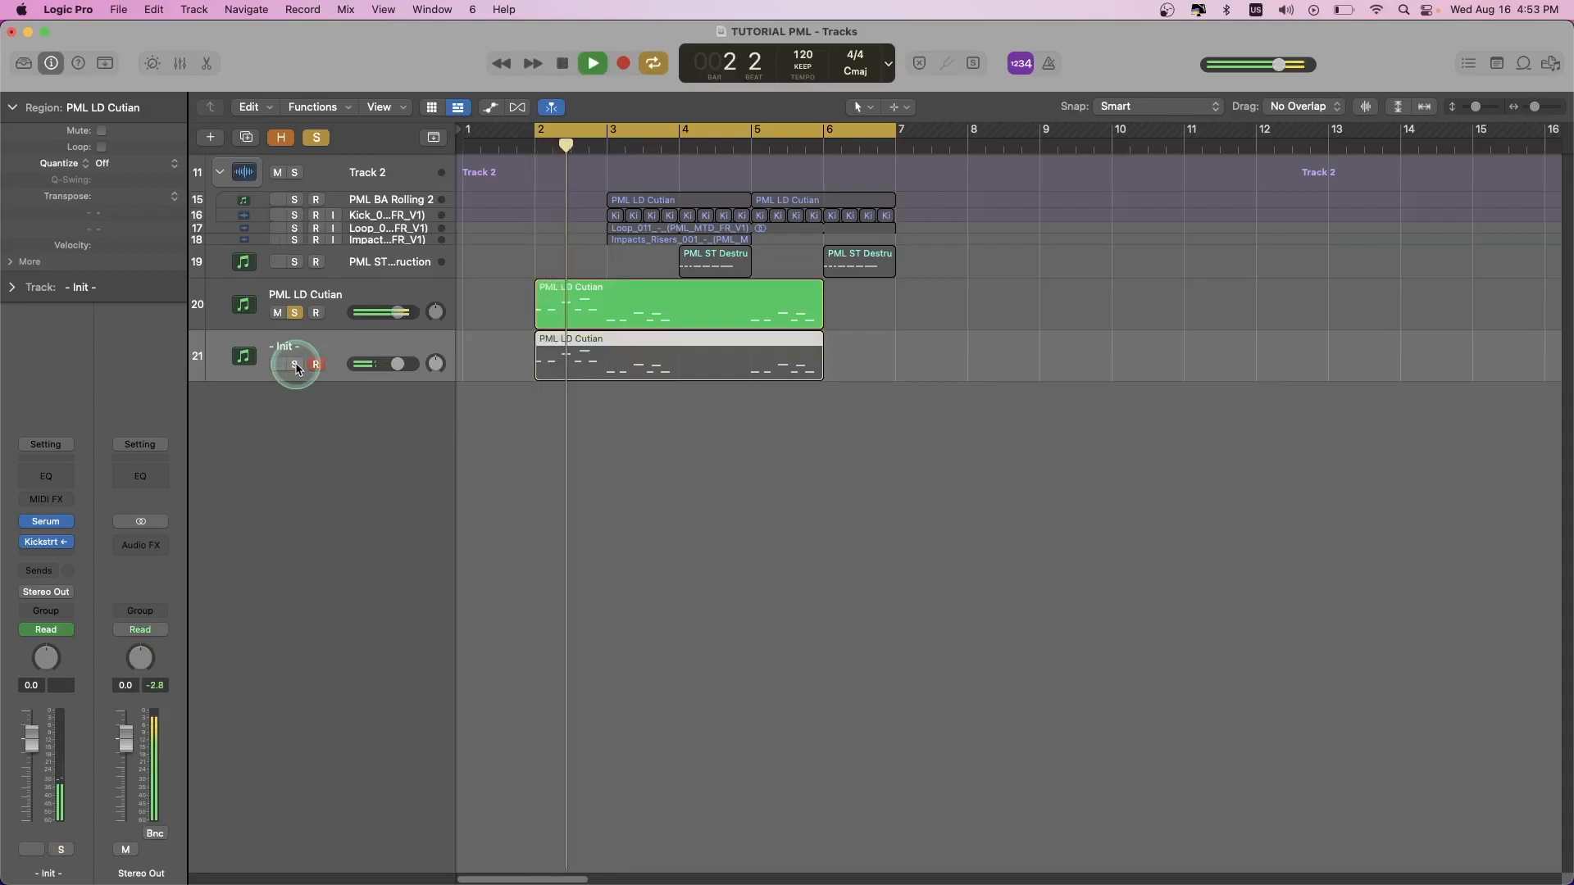
{"action": "left_click", "coordinate": [296, 364]}
{"action": "left_click", "coordinate": [294, 312]}
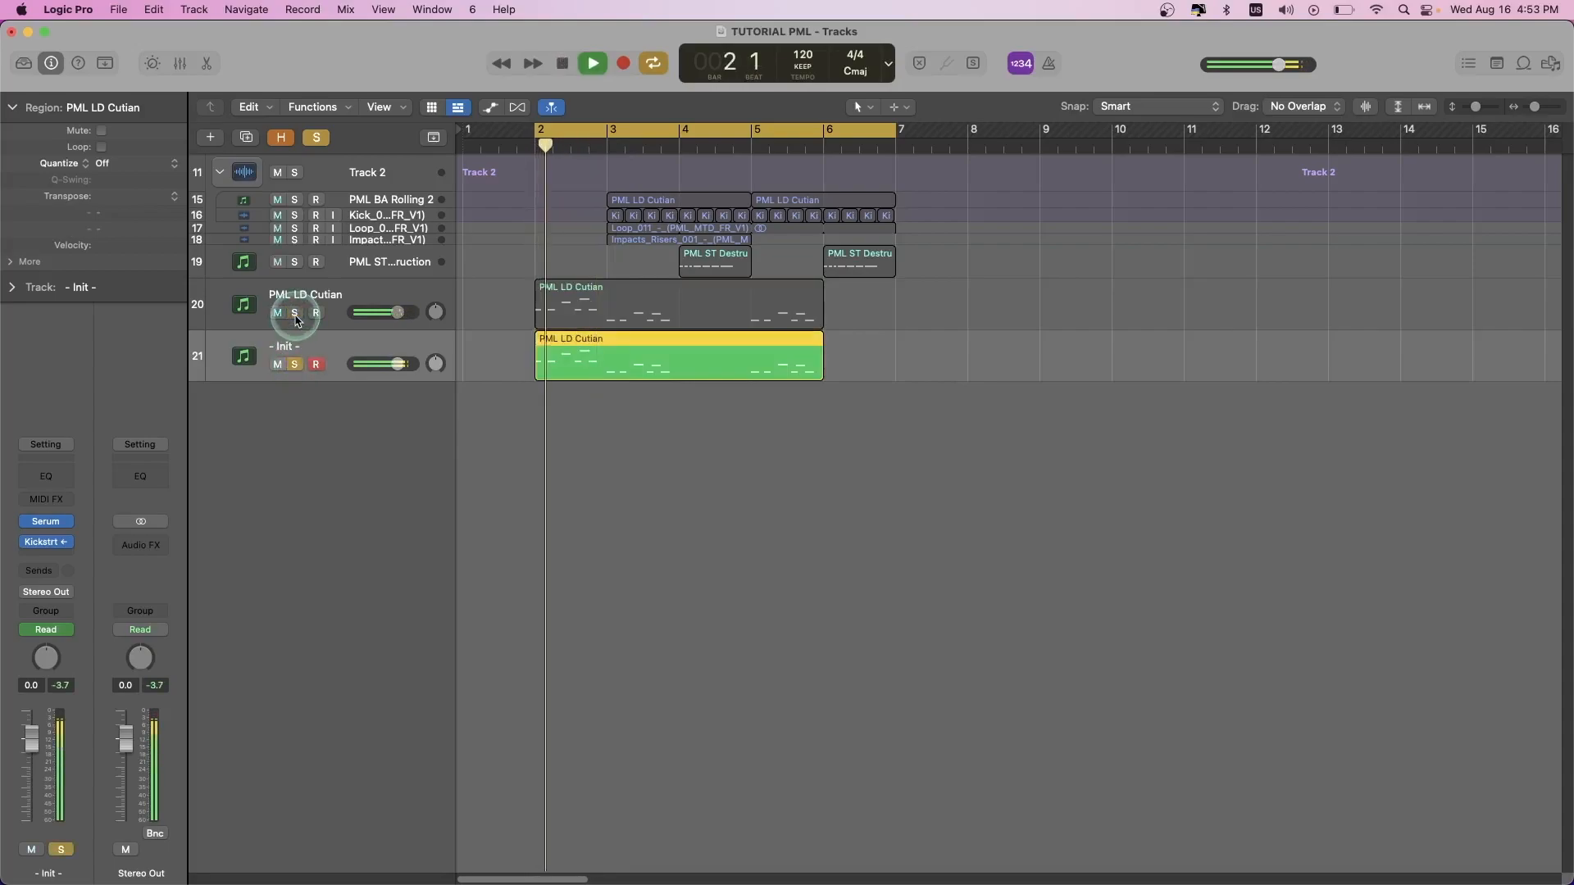
- Mute the original PML LD Cutian track, unsolo -Init- and play the recreated lead with the full arrangement
{"action": "key", "text": "space"}
{"action": "left_click", "coordinate": [294, 314]}
{"action": "key", "text": "space"}
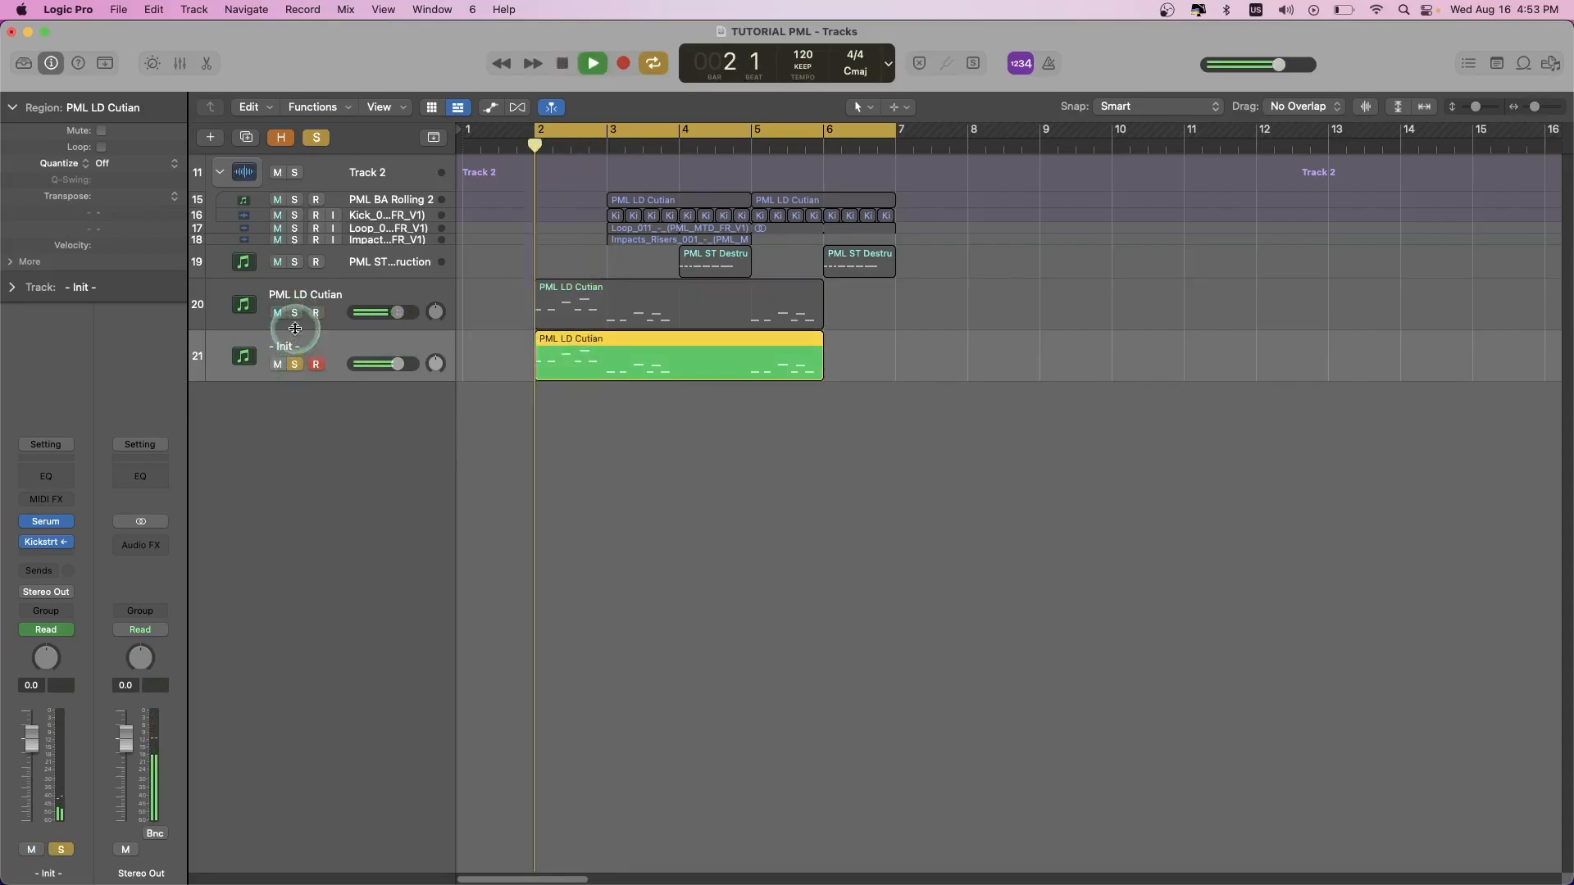
{"action": "left_click", "coordinate": [295, 364]}
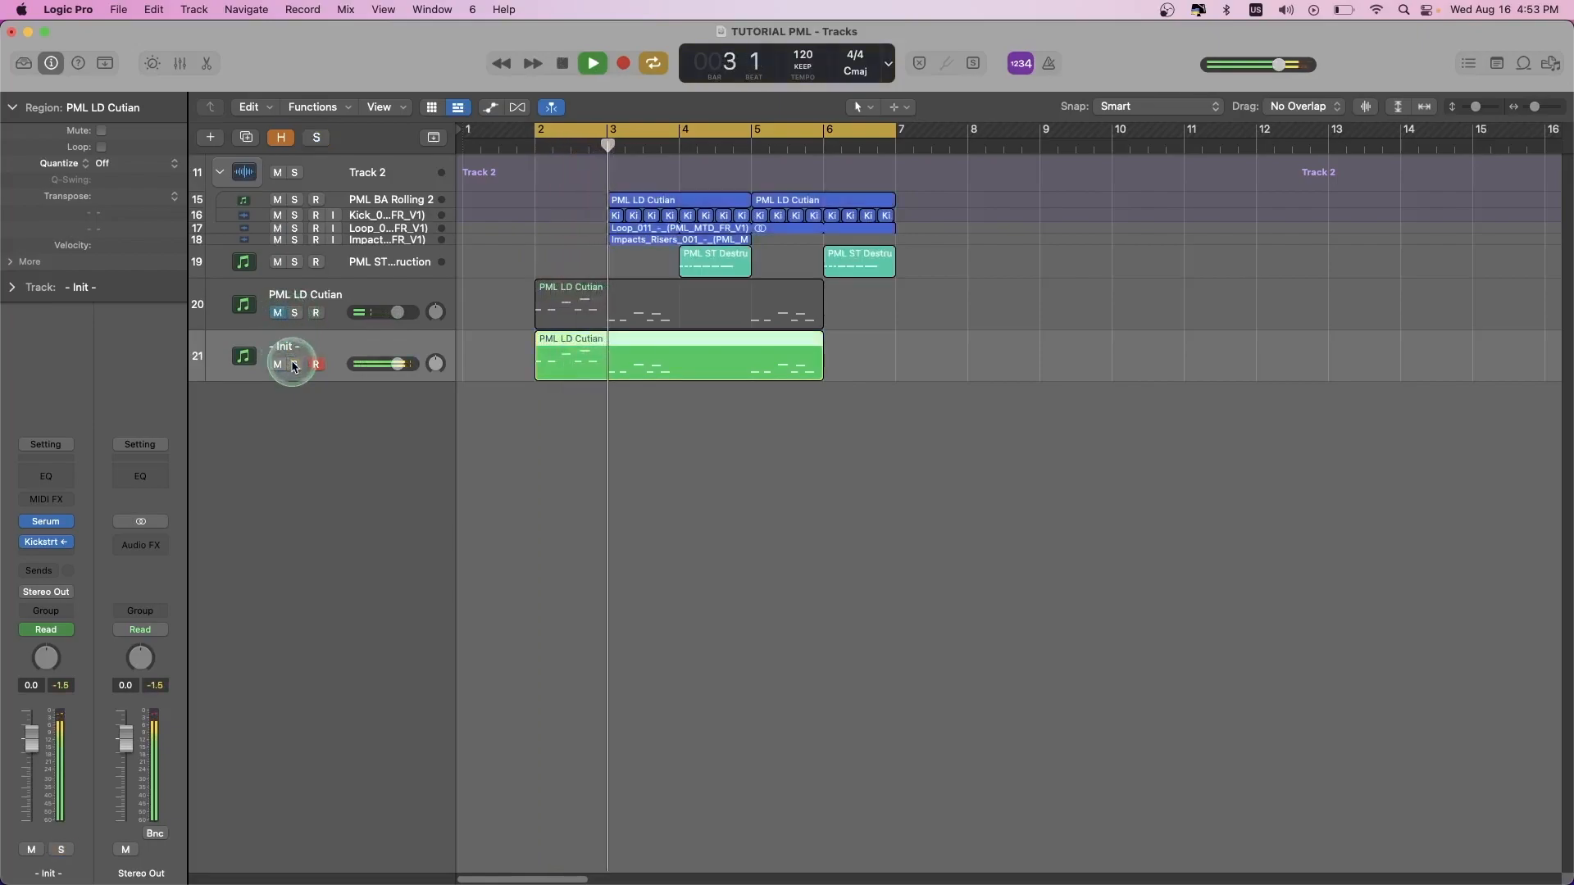
{"action": "left_click", "coordinate": [646, 447]}
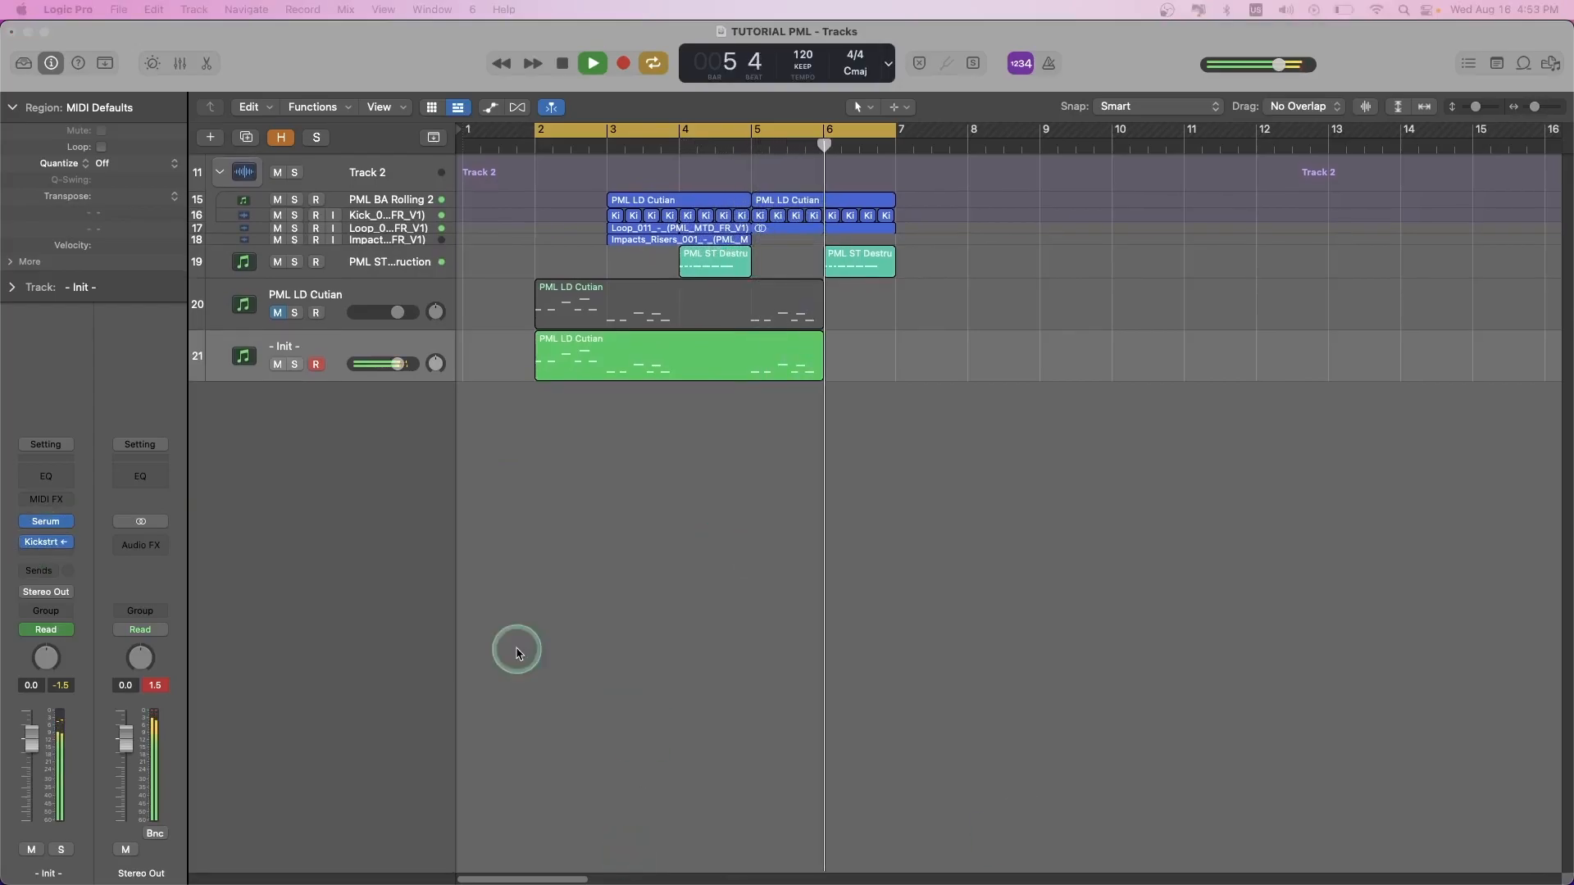
{"action": "left_click", "coordinate": [45, 521]}
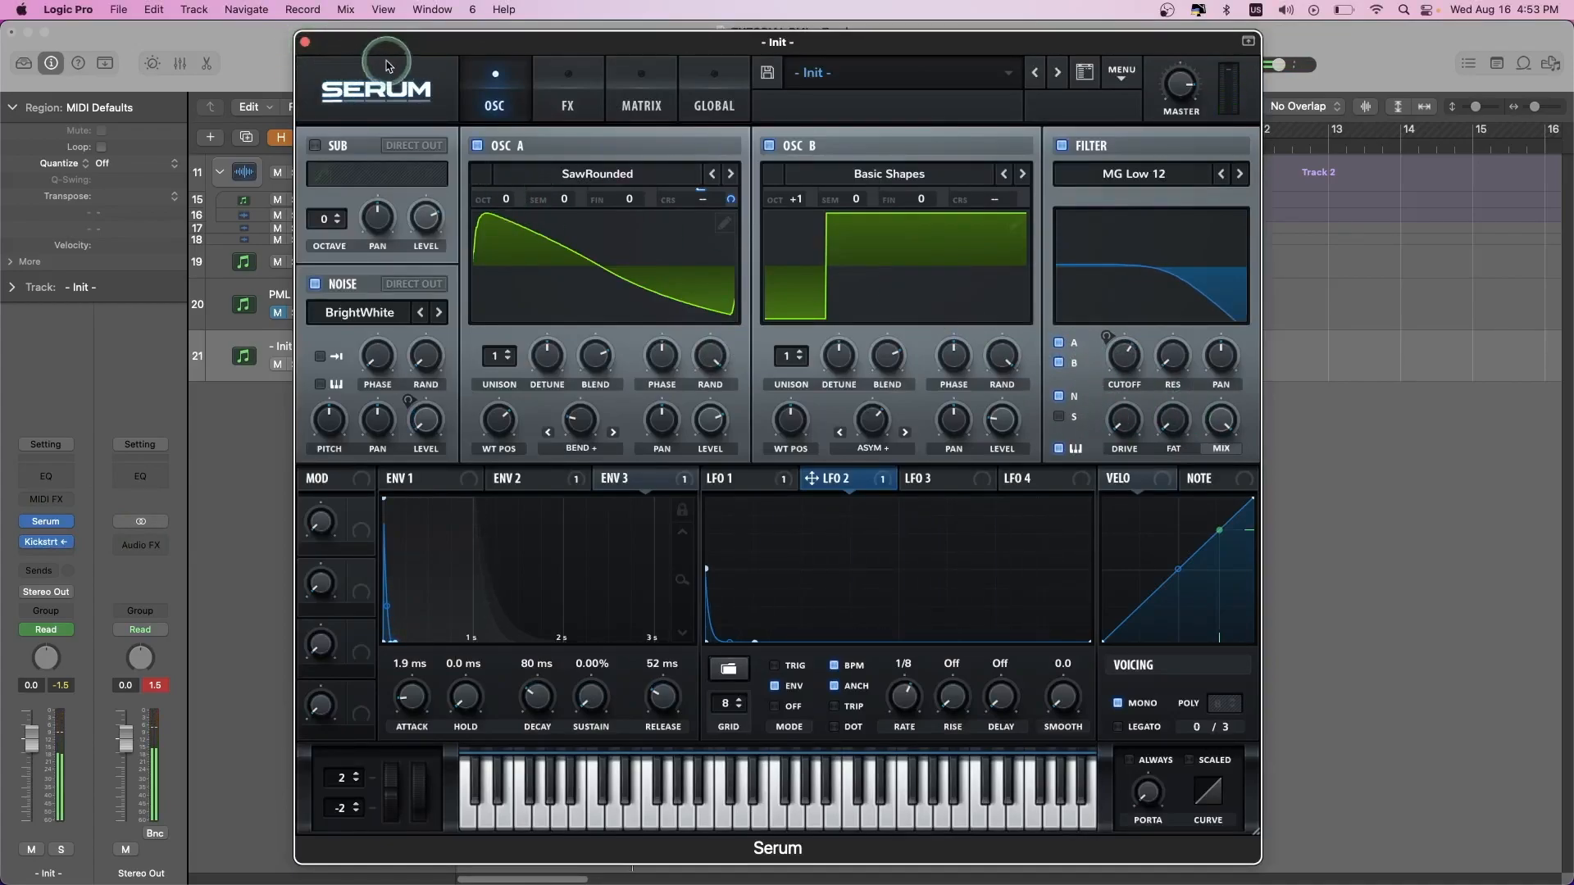
{"action": "left_click", "coordinate": [305, 42]}
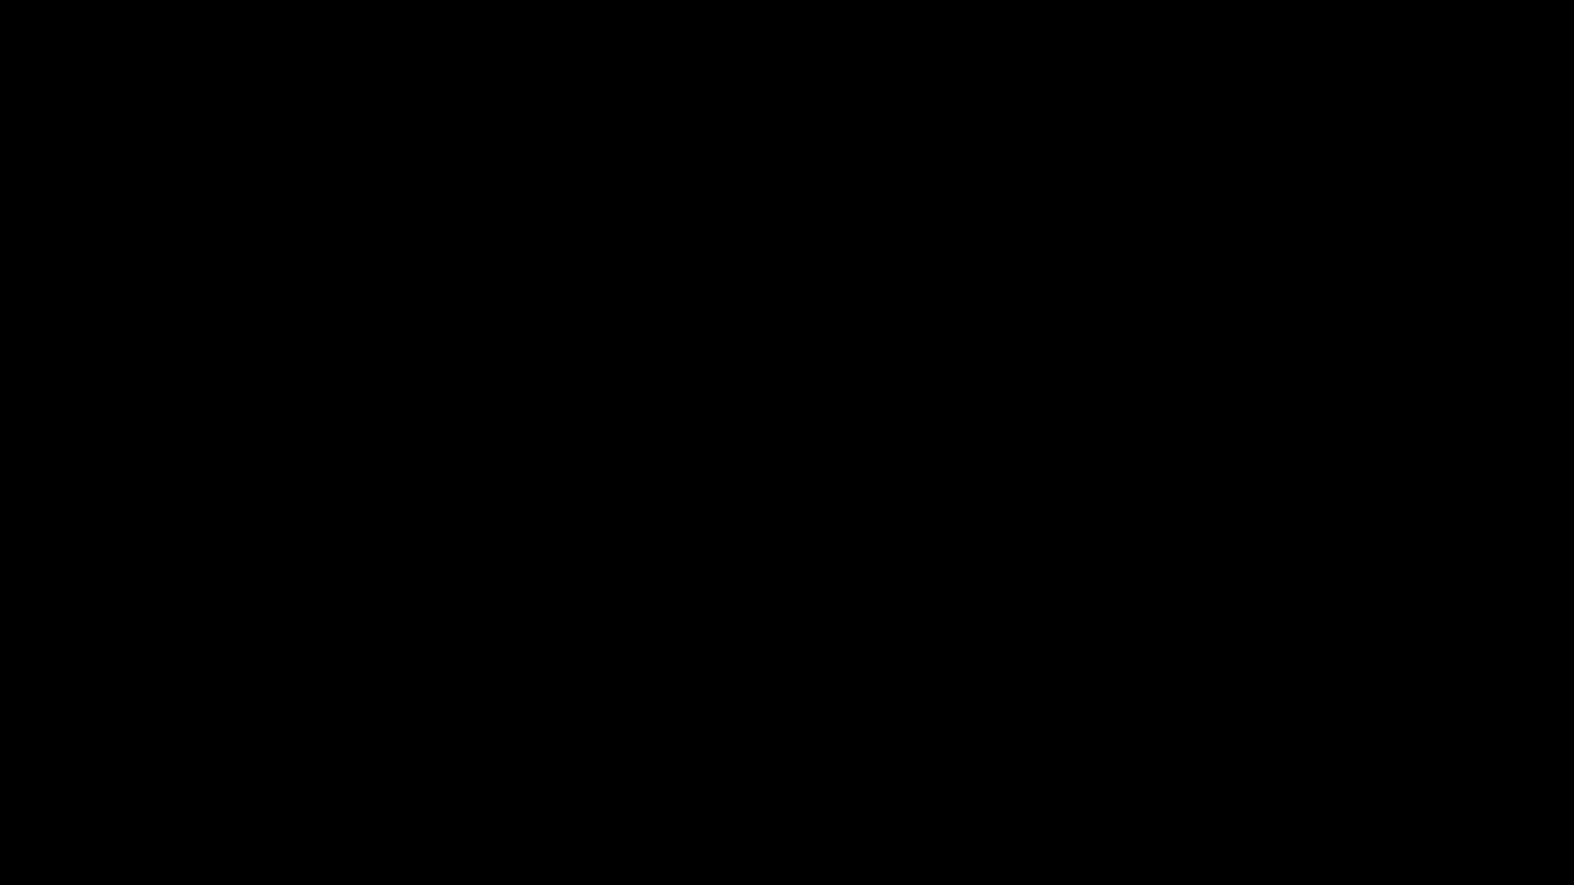